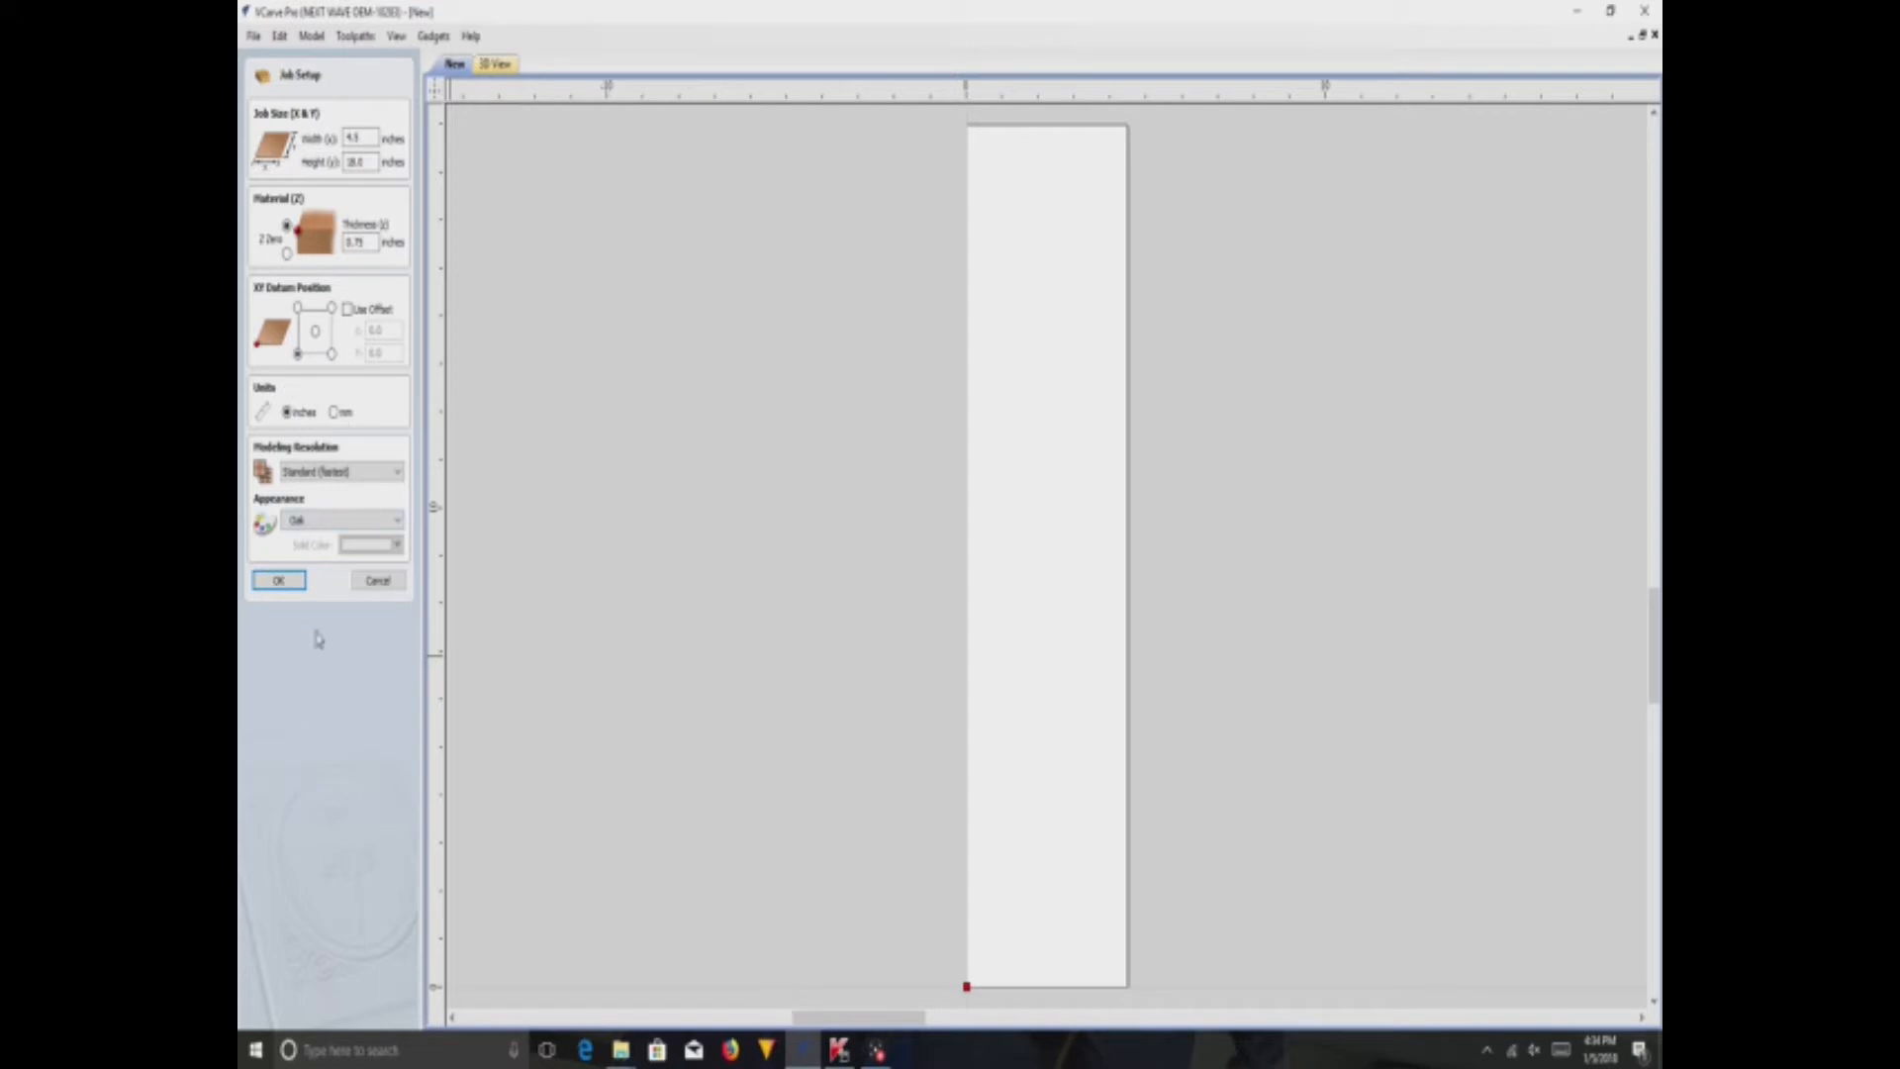
# - Accept the job setup for a 4.5 × 18 inch board that is 0.75 inches thick
pyautogui.click(280, 581)
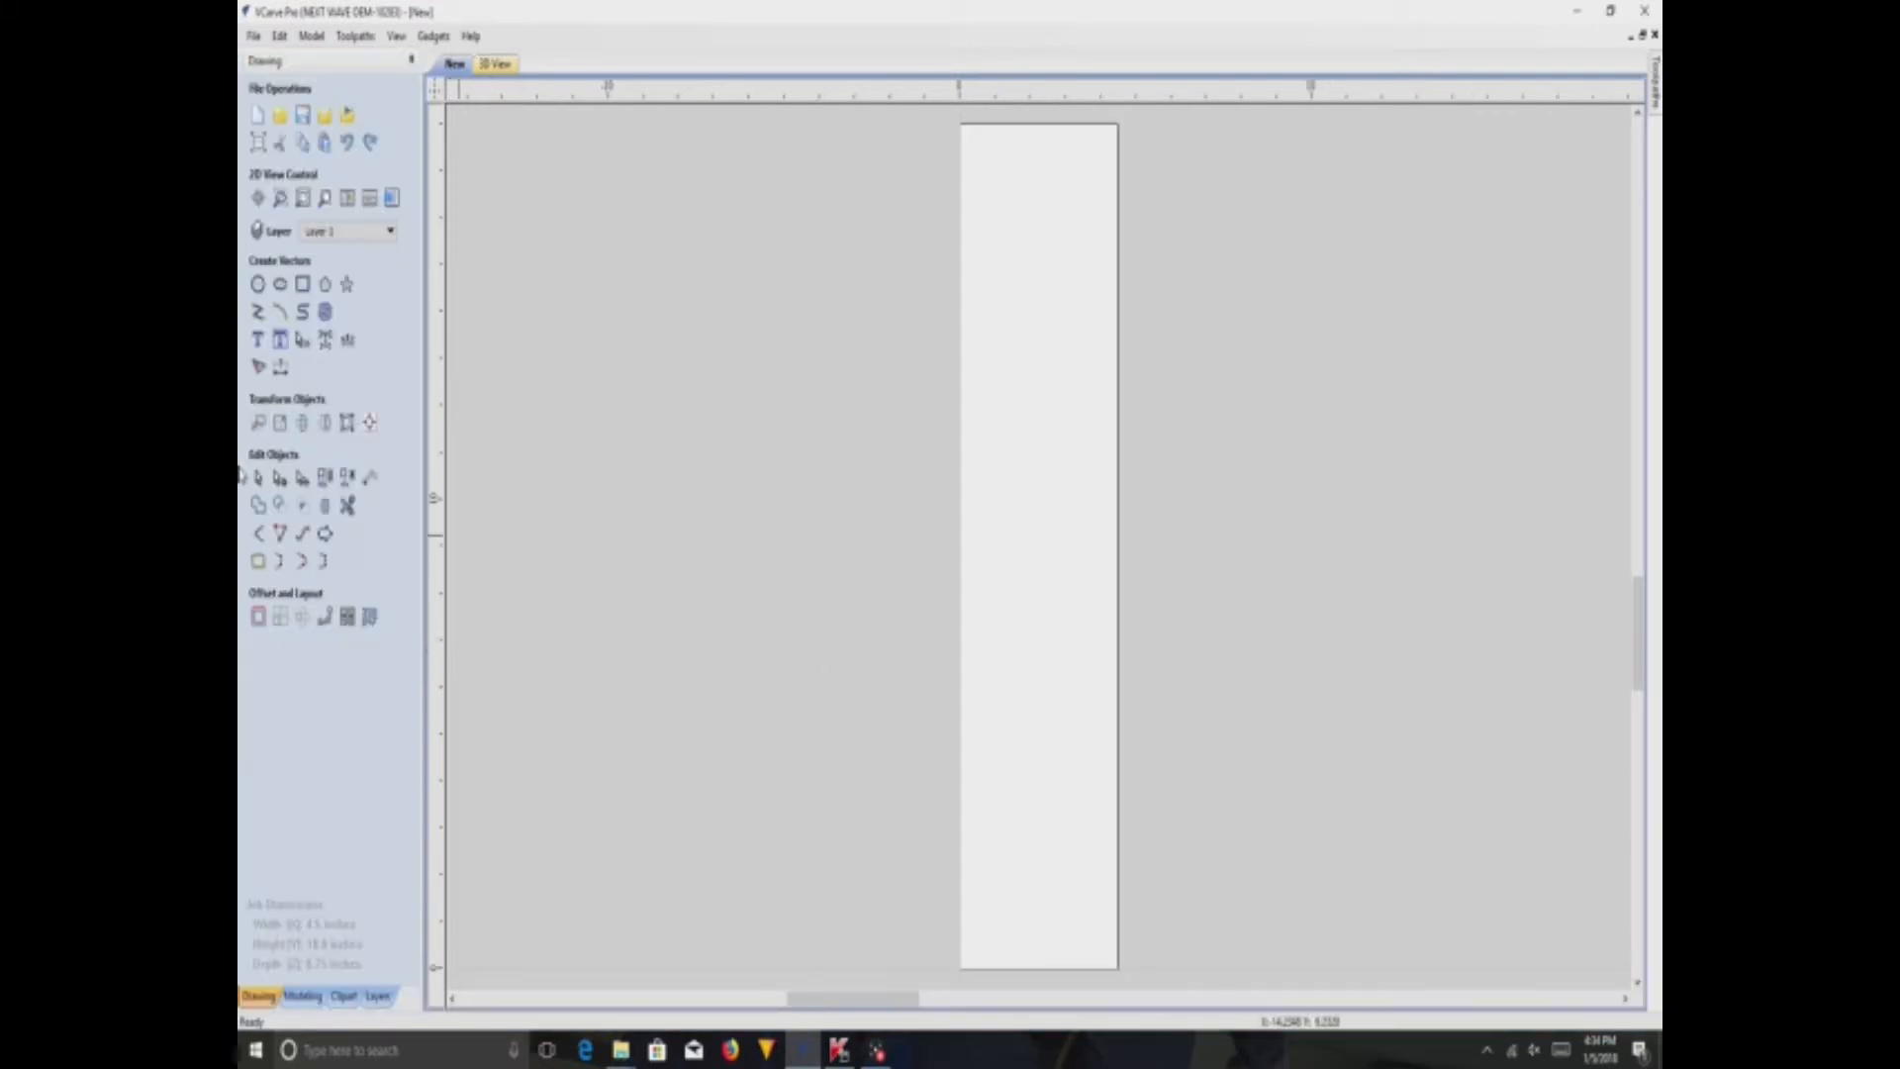
pyautogui.click(302, 285)
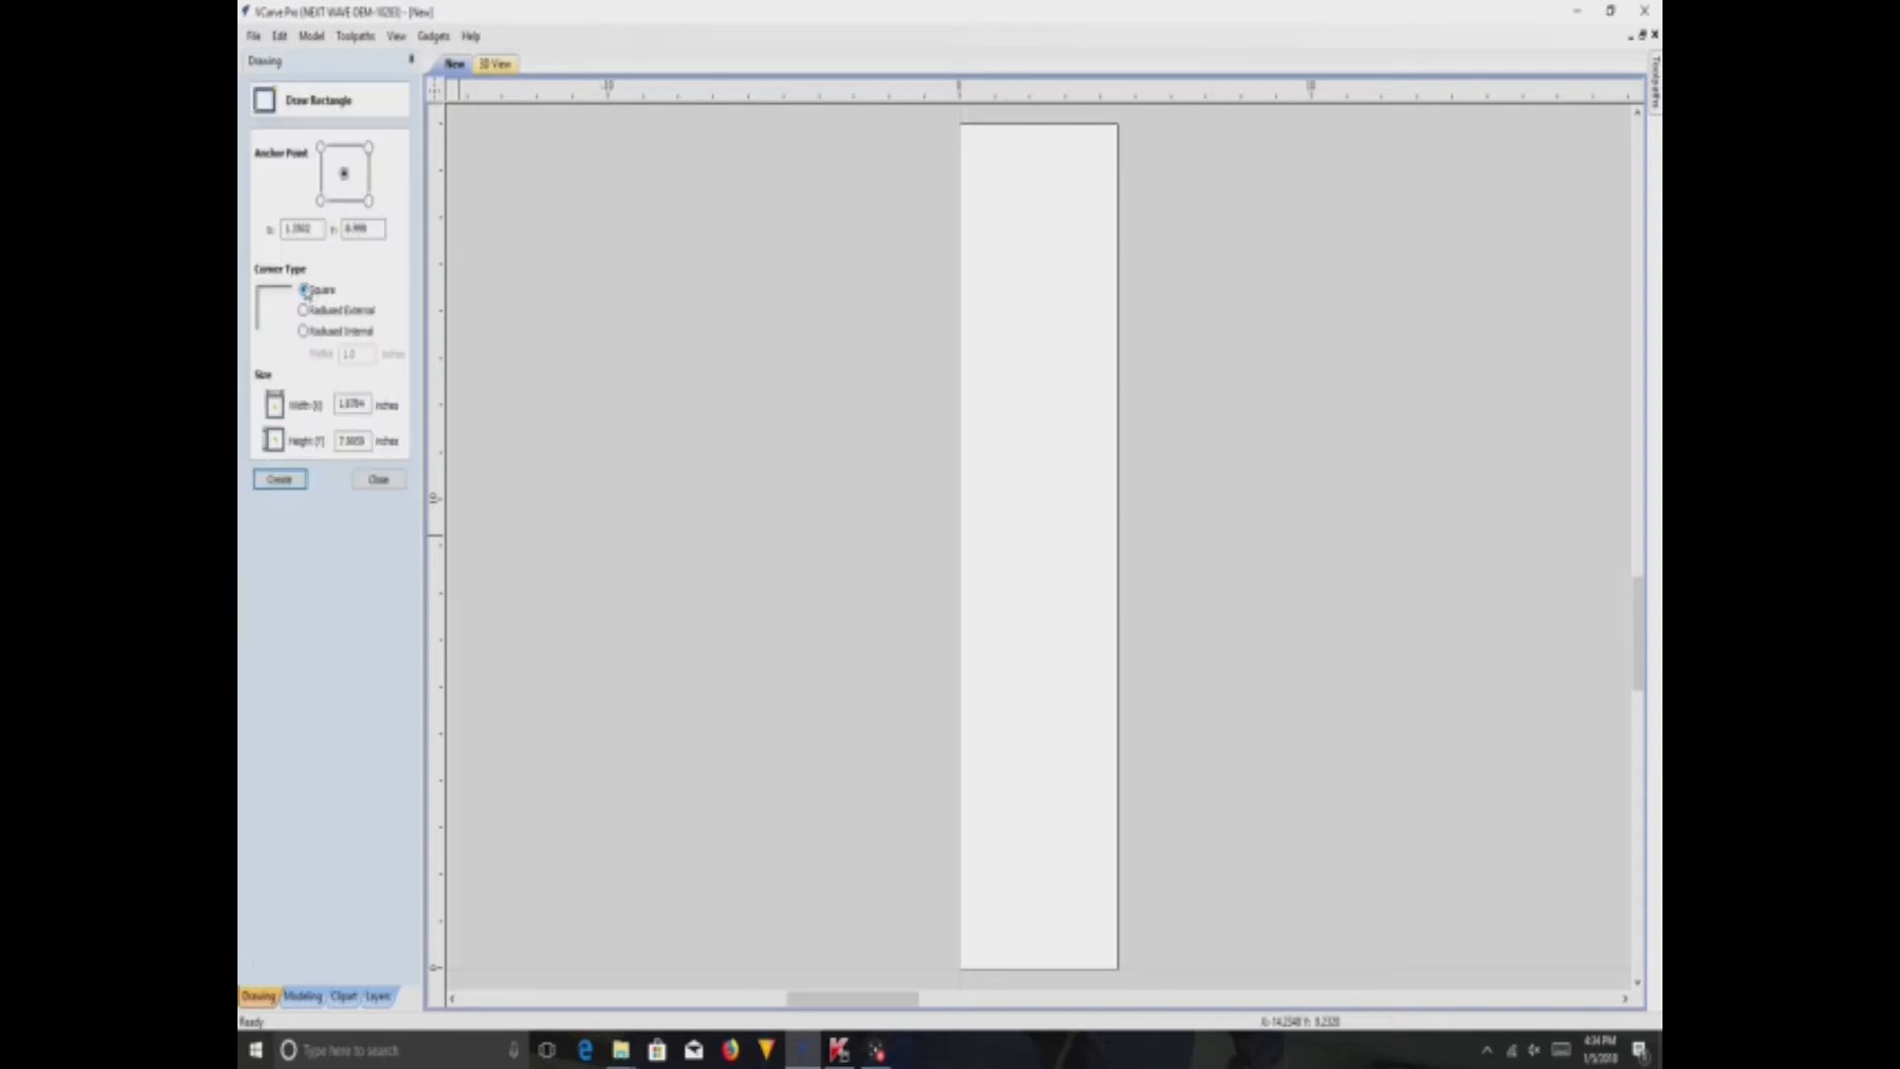
pyautogui.click(379, 479)
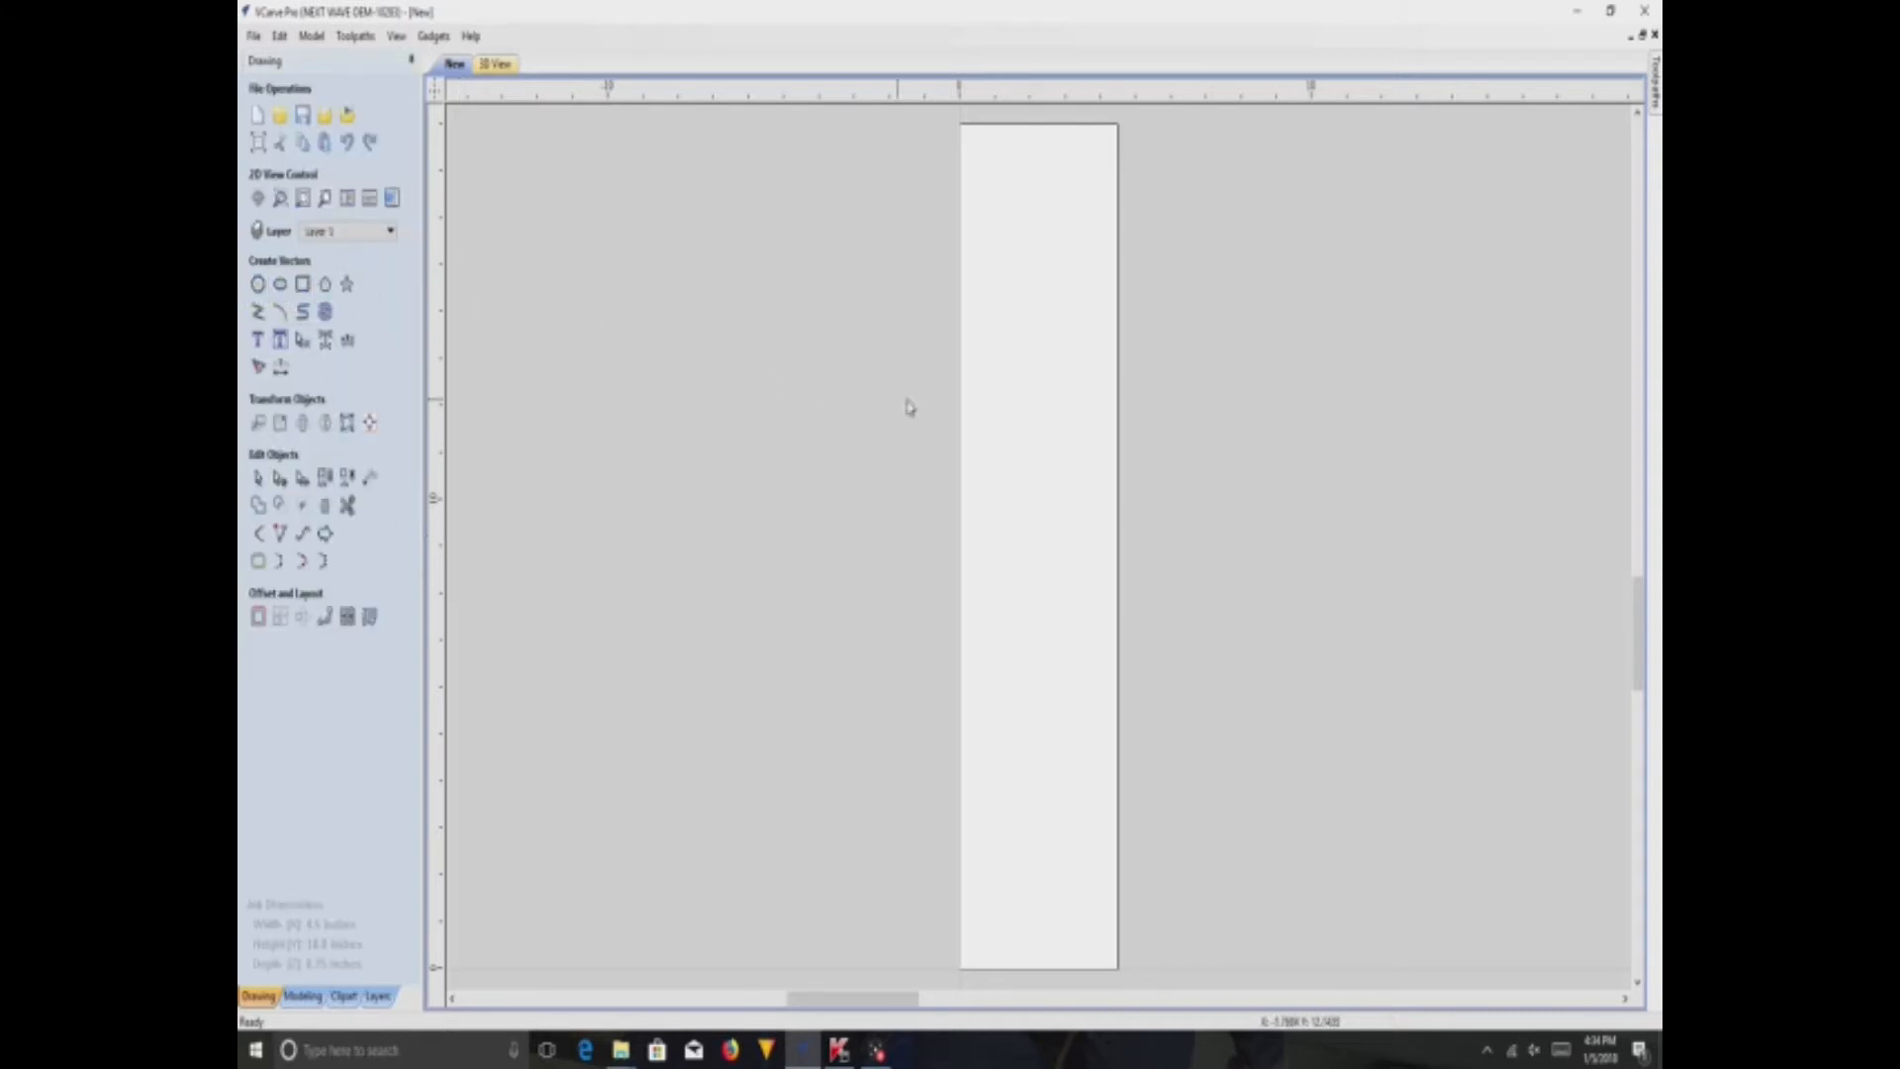
pyautogui.moveTo(1021, 272); pyautogui.dragTo(1091, 831)
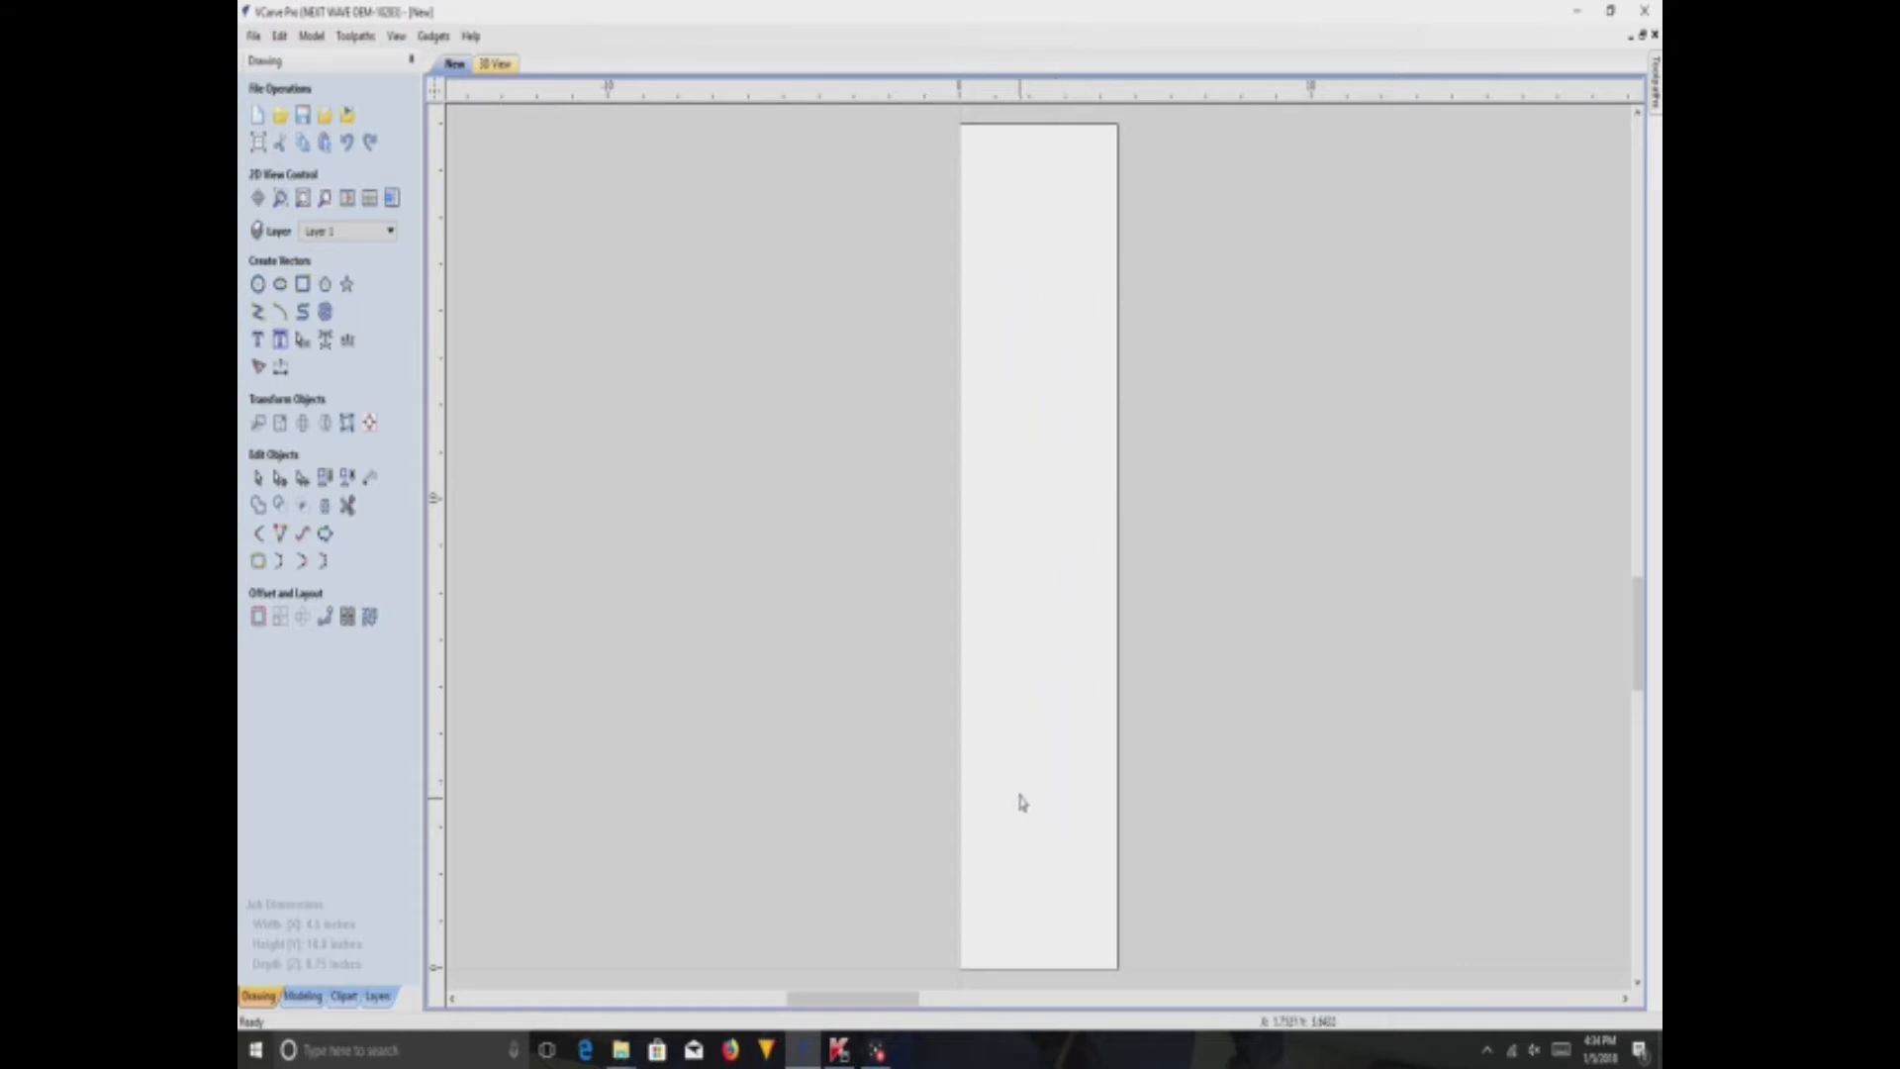
# - Draw a square-cornered rectangle about 3.12 inches wide and 13.75 inches high inside the board
pyautogui.click(303, 284)
pyautogui.moveTo(980, 211); pyautogui.dragTo(1090, 857)
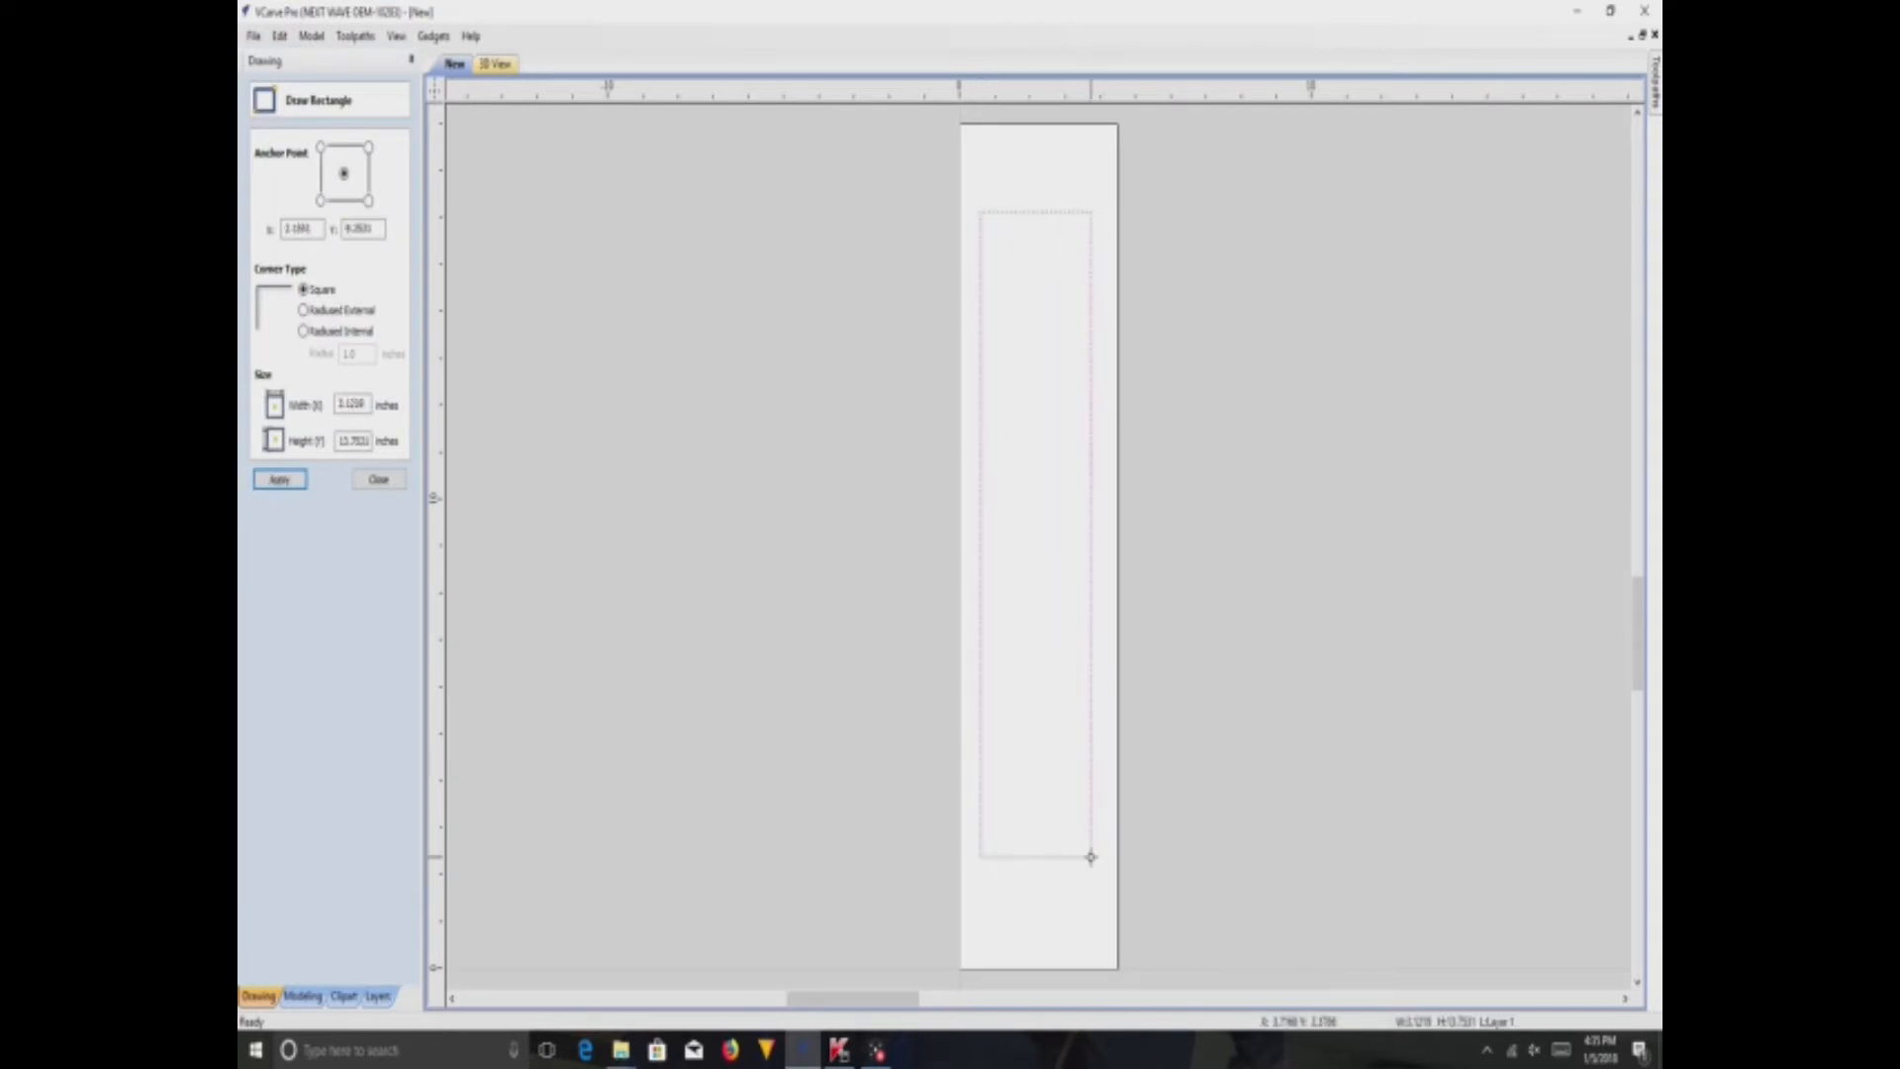
pyautogui.click(381, 479)
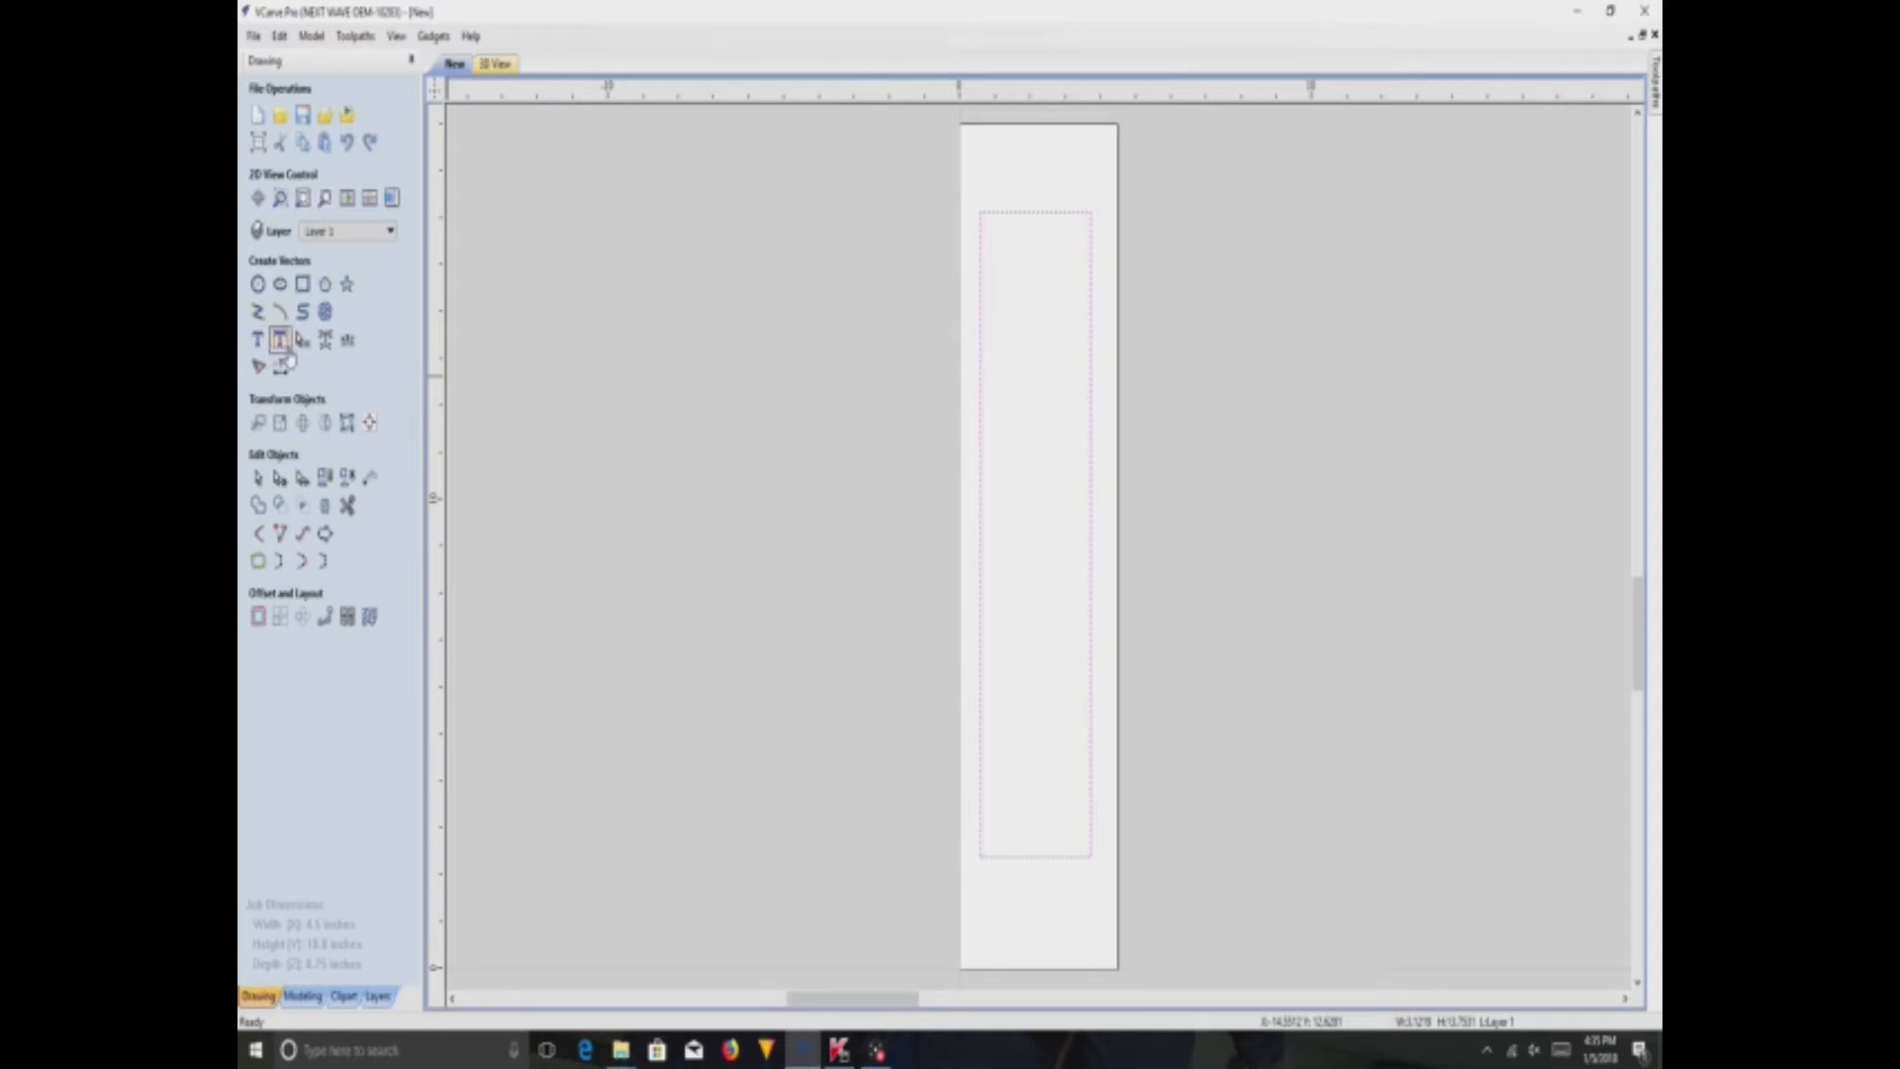
# - Centre the rectangle on the board and create the text "Area Clearance"
pyautogui.click(257, 341)
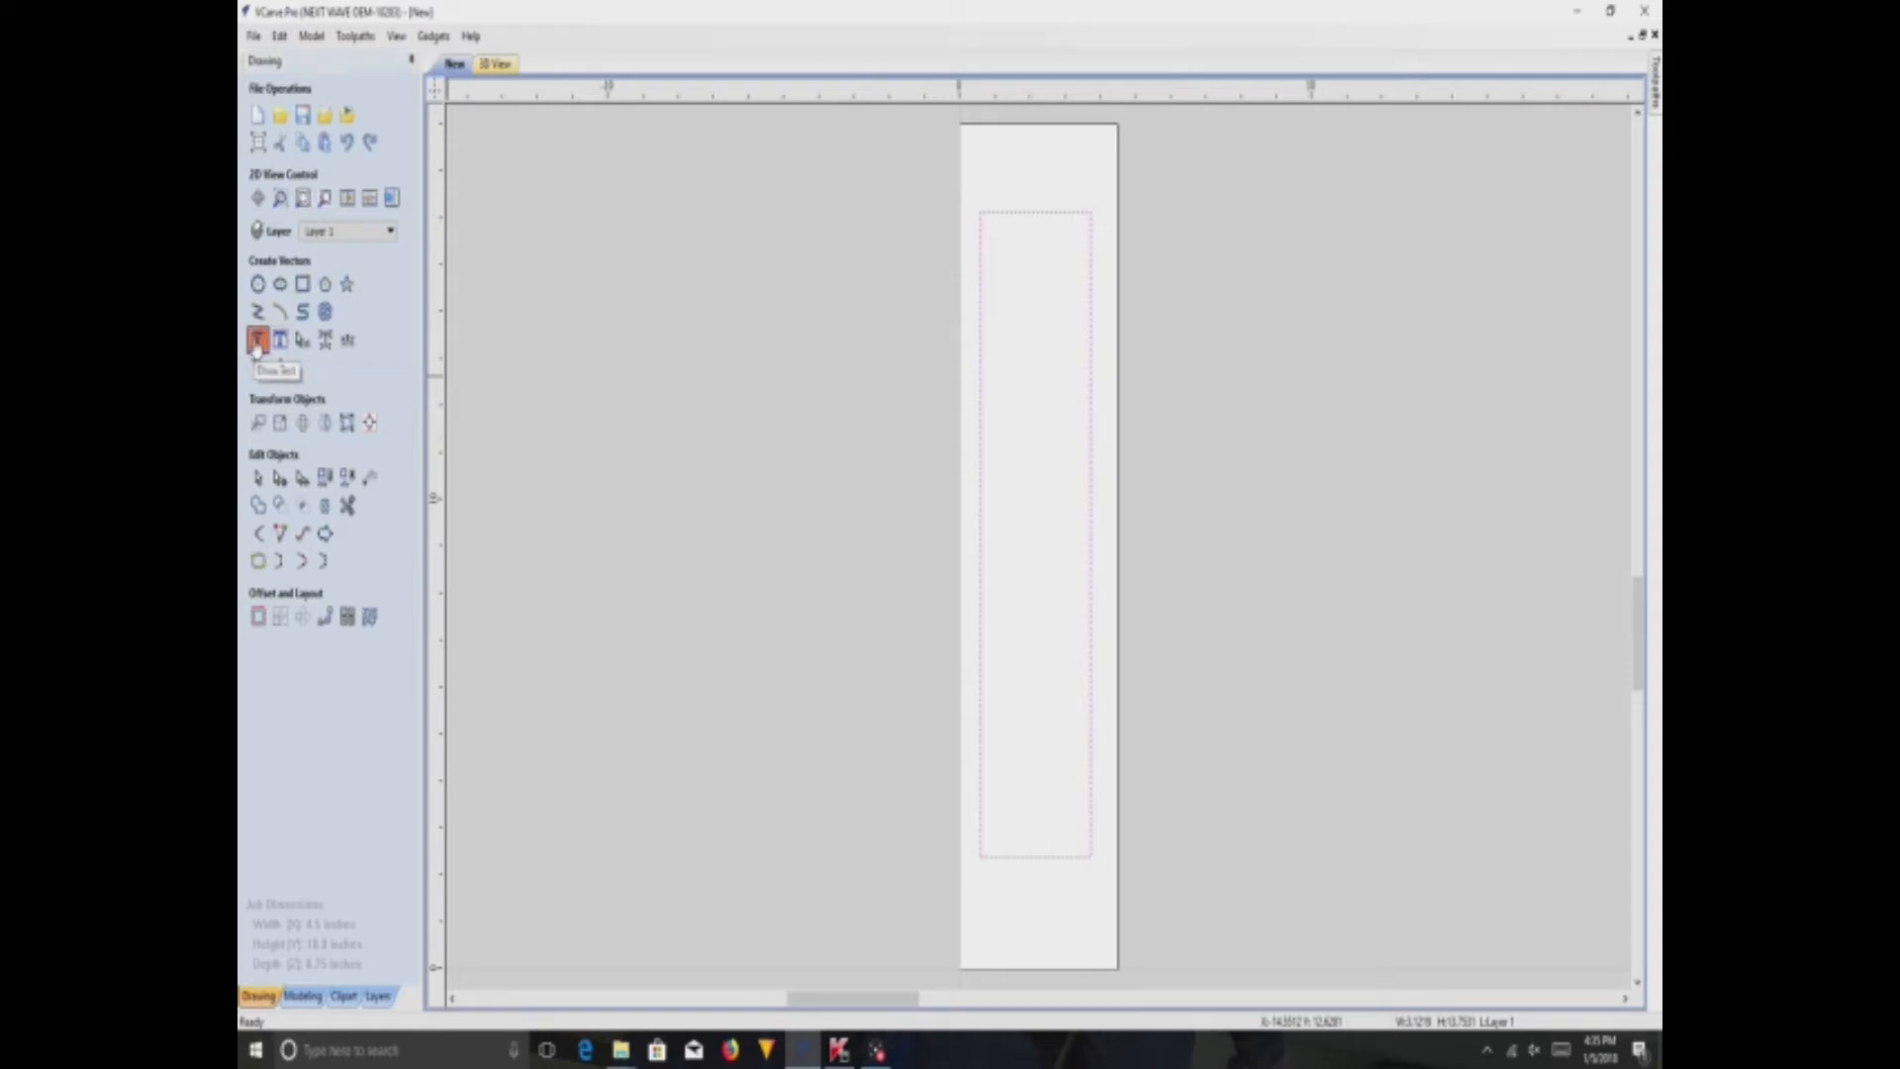
pyautogui.click(950, 391)
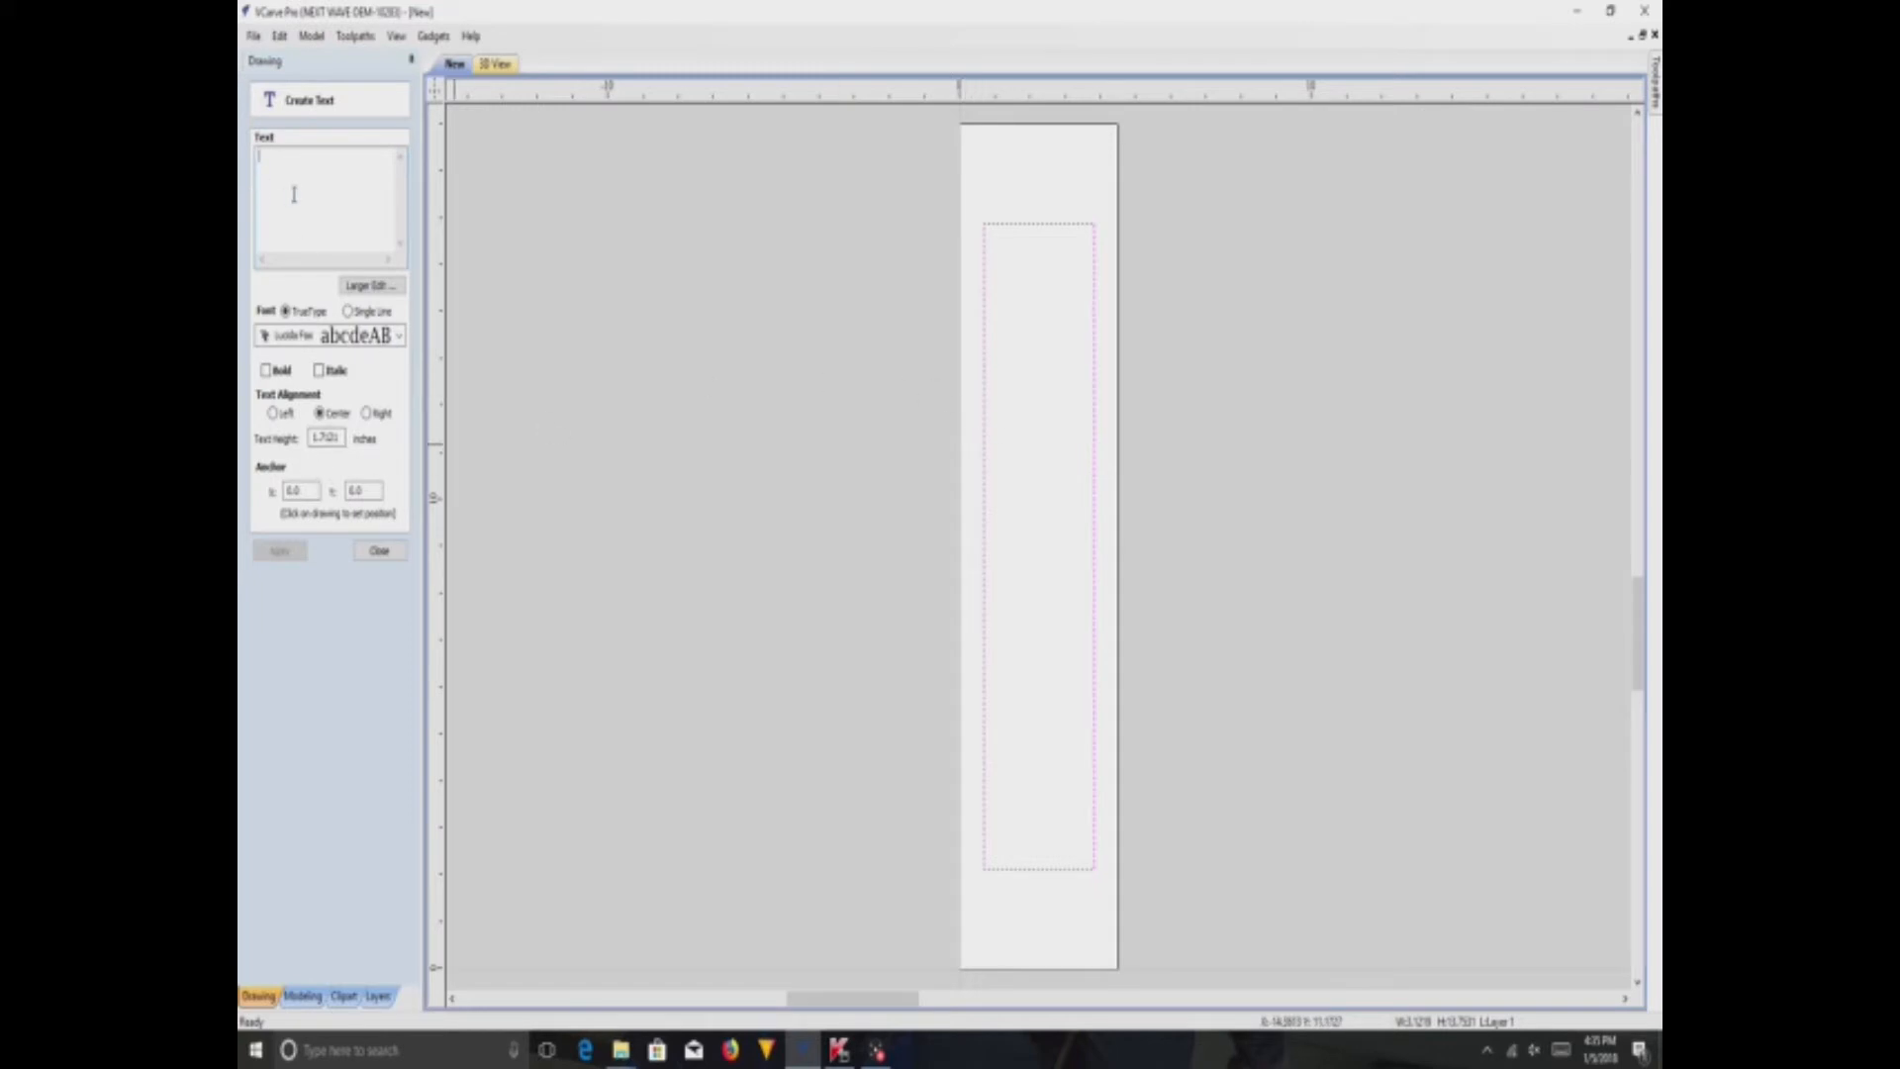
pyautogui.write('Area Clearance')
pyautogui.click(280, 551)
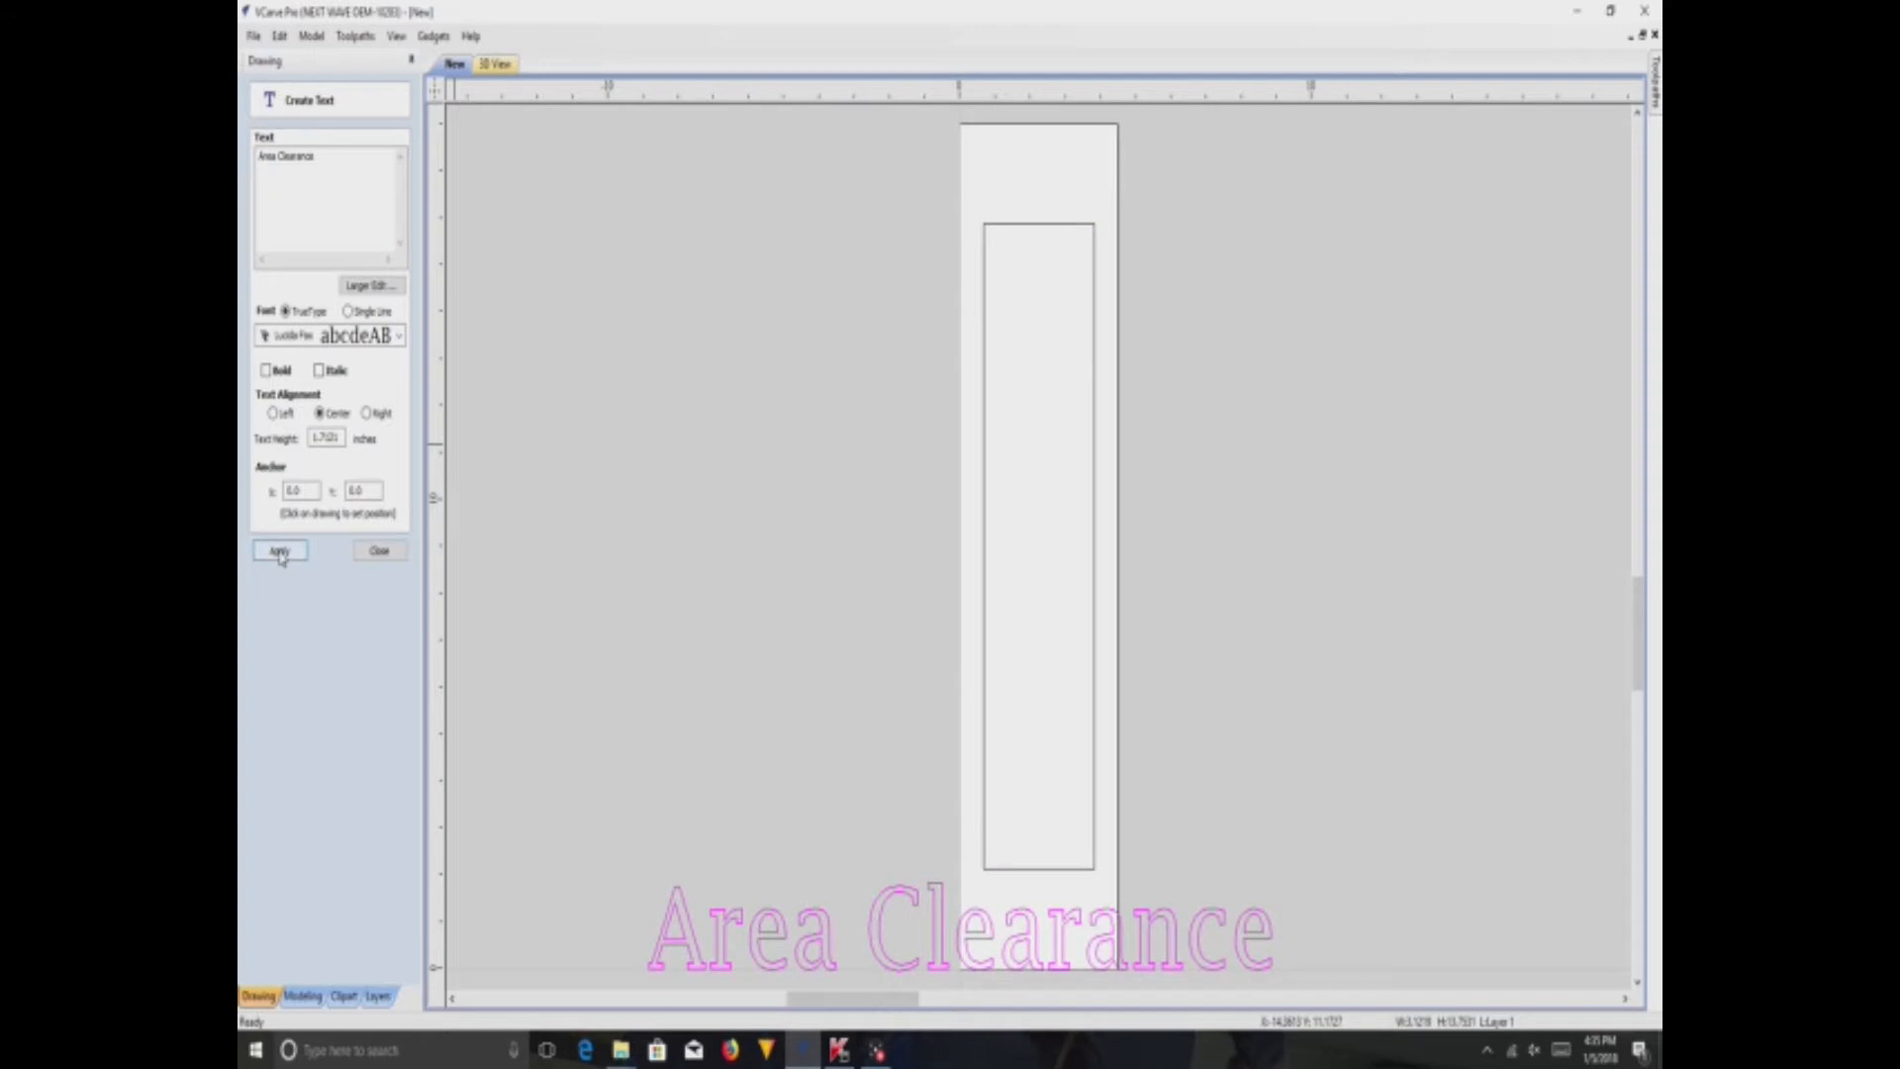
pyautogui.click(379, 551)
# - Rotate the "Area Clearance" text by 90 degrees and centre it on the board
pyautogui.click(297, 422)
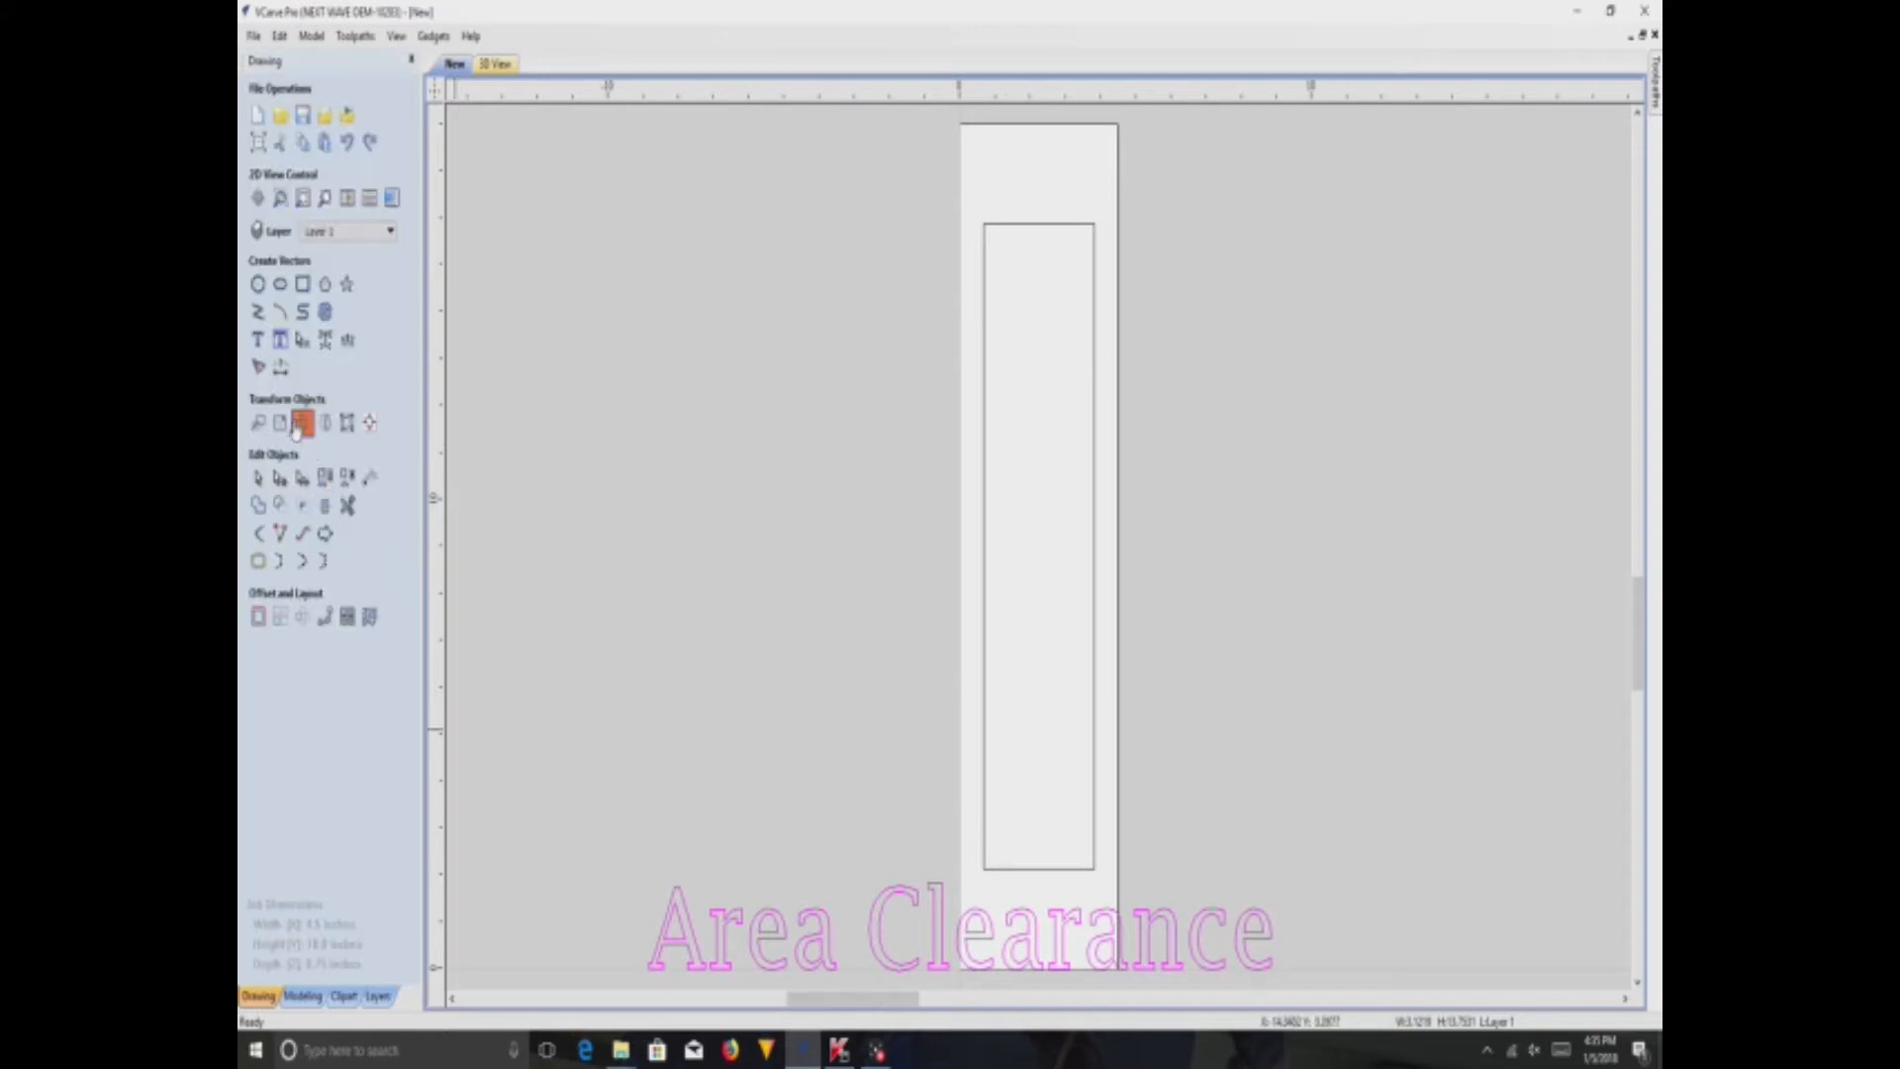
pyautogui.press('BackSpace')
pyautogui.write('90')
pyautogui.click(279, 396)
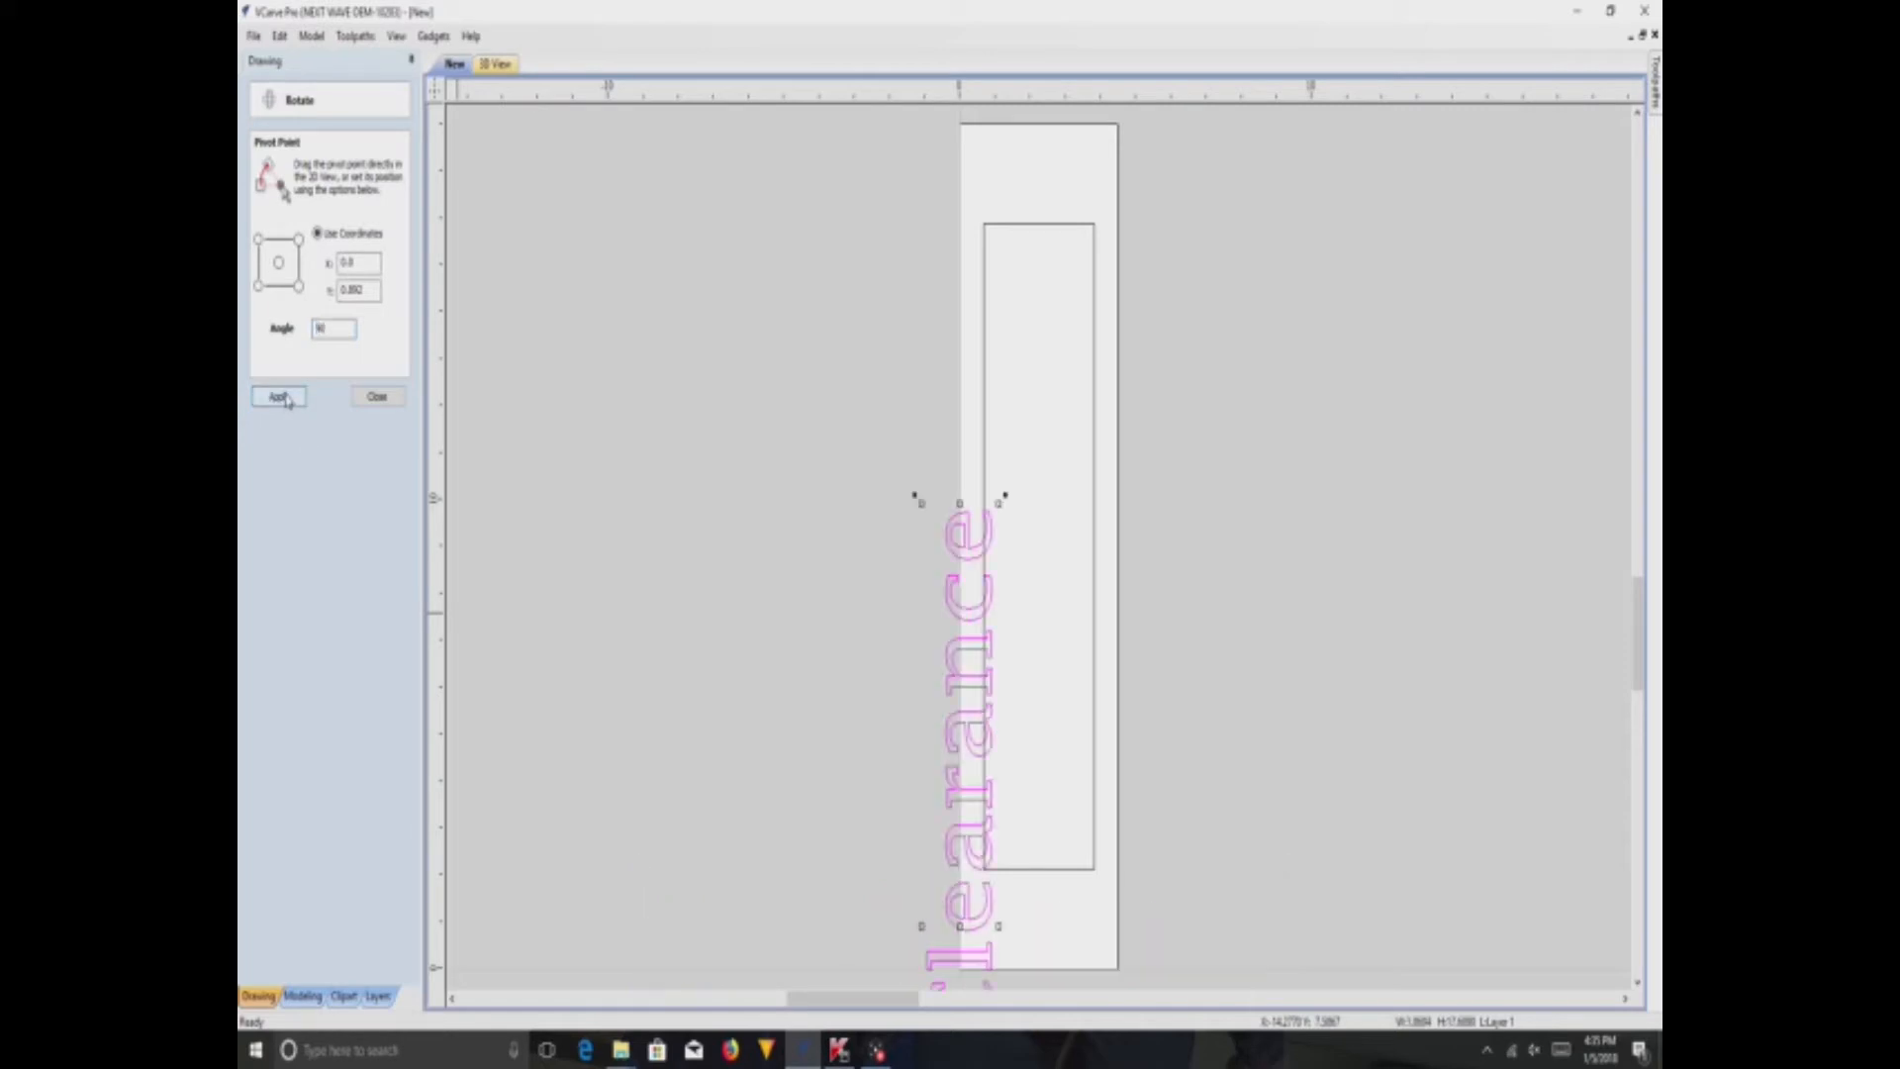
pyautogui.press('F9')
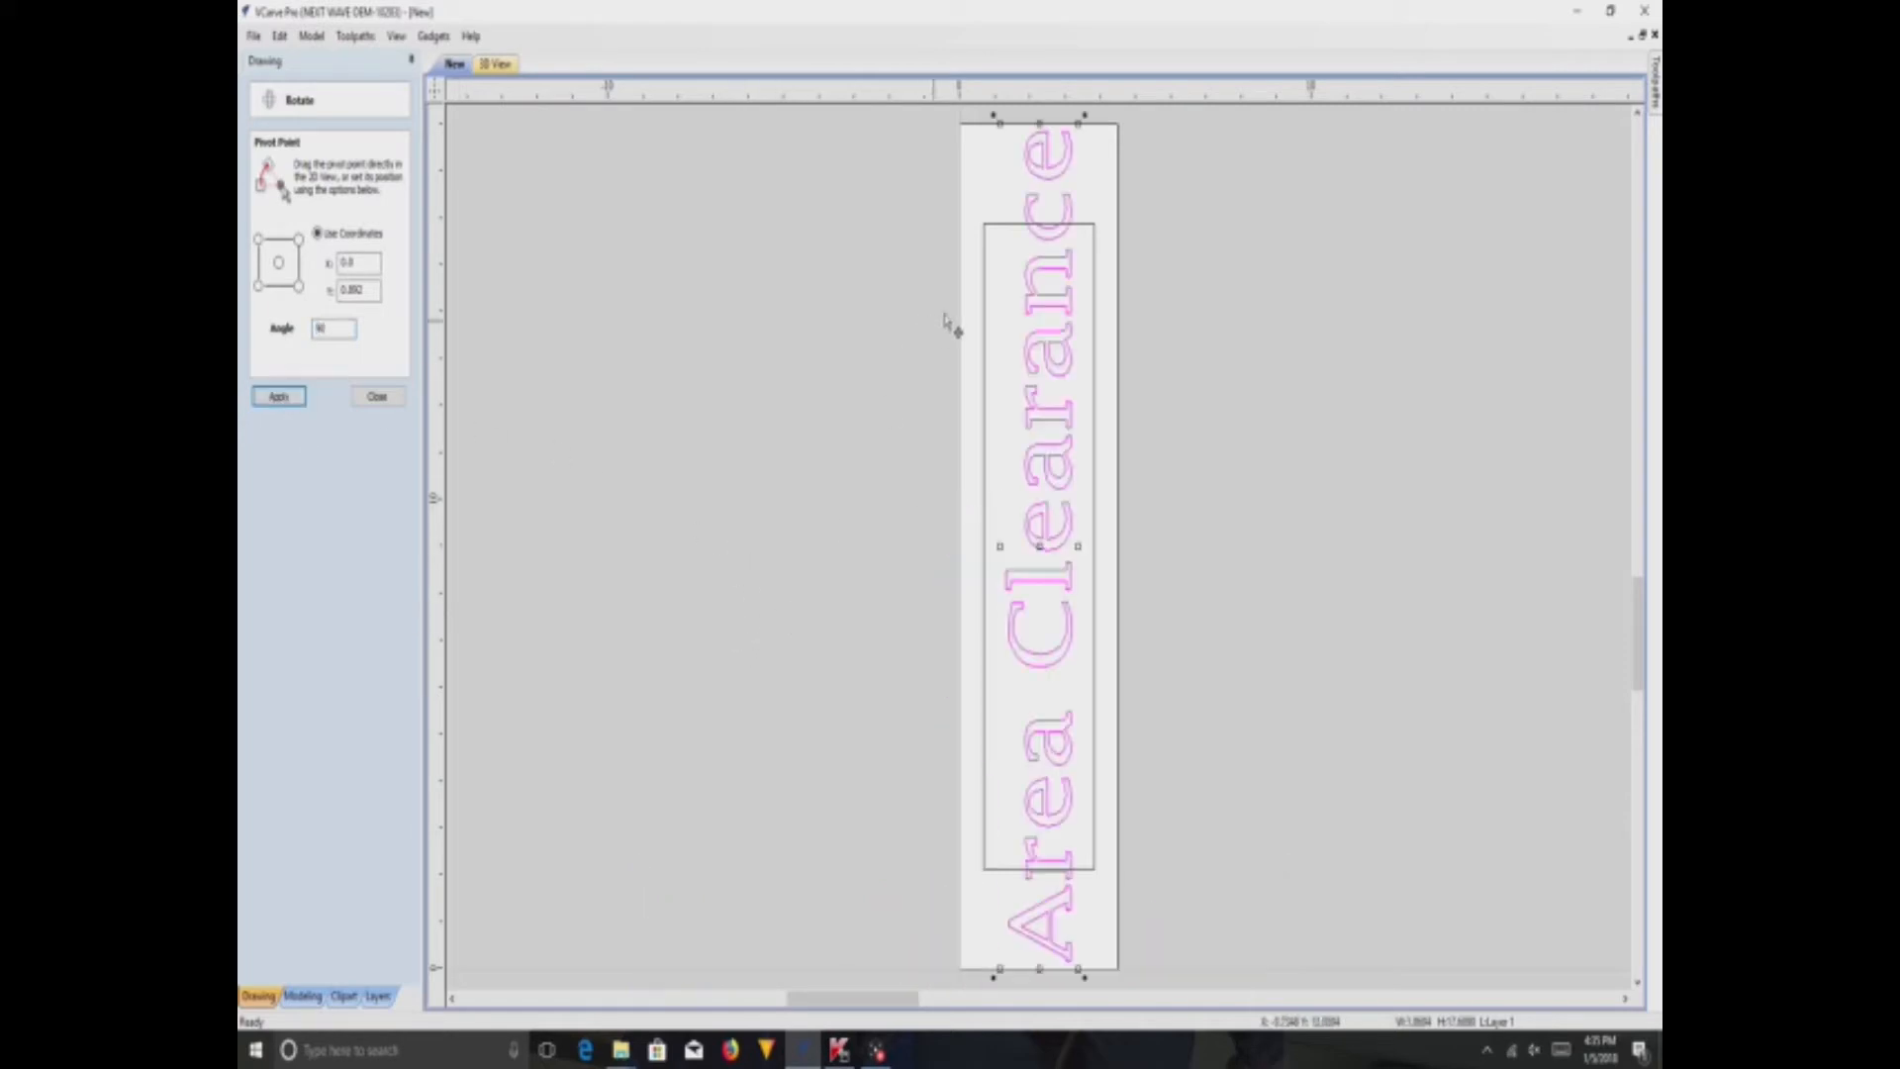
# - Shorten the "Area Clearance" text at both ends so that it fits inside the rectangle
pyautogui.moveTo(1039, 124); pyautogui.dragTo(1035, 241)
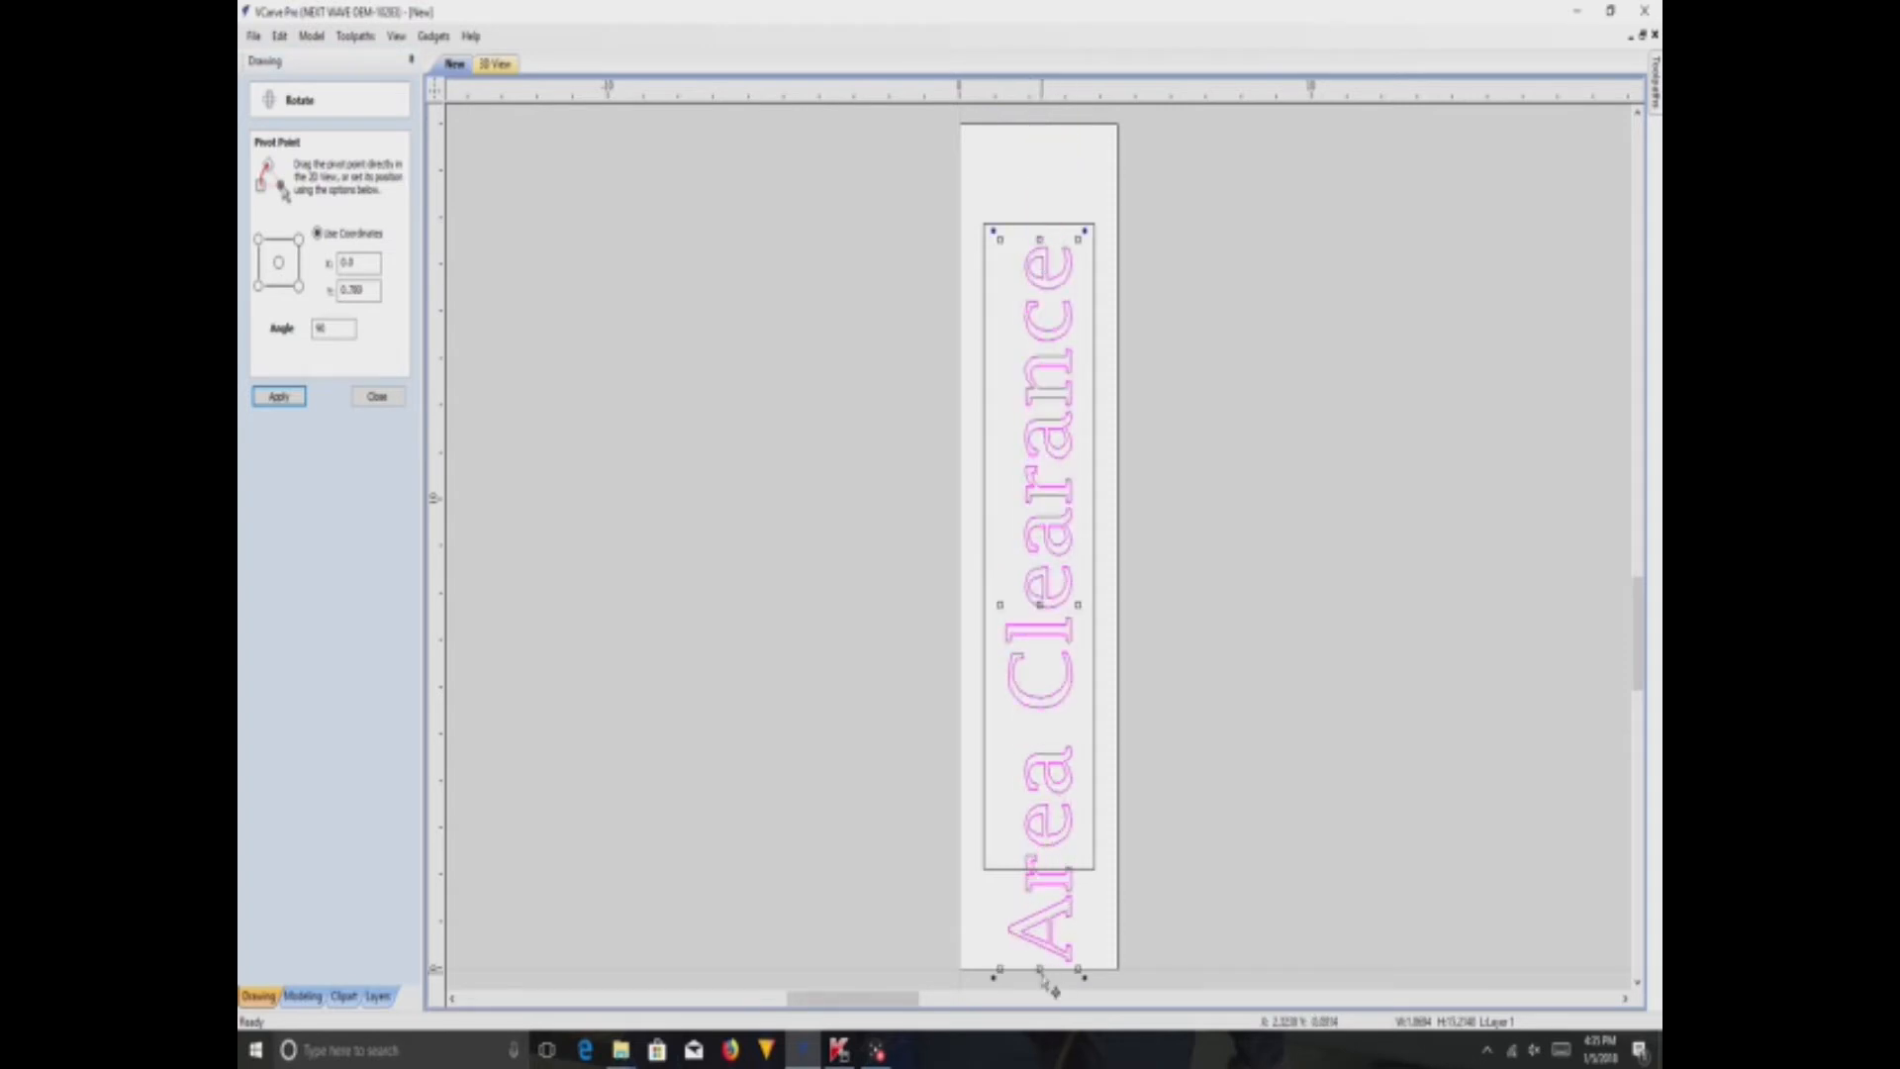
pyautogui.moveTo(1039, 970); pyautogui.dragTo(1040, 860)
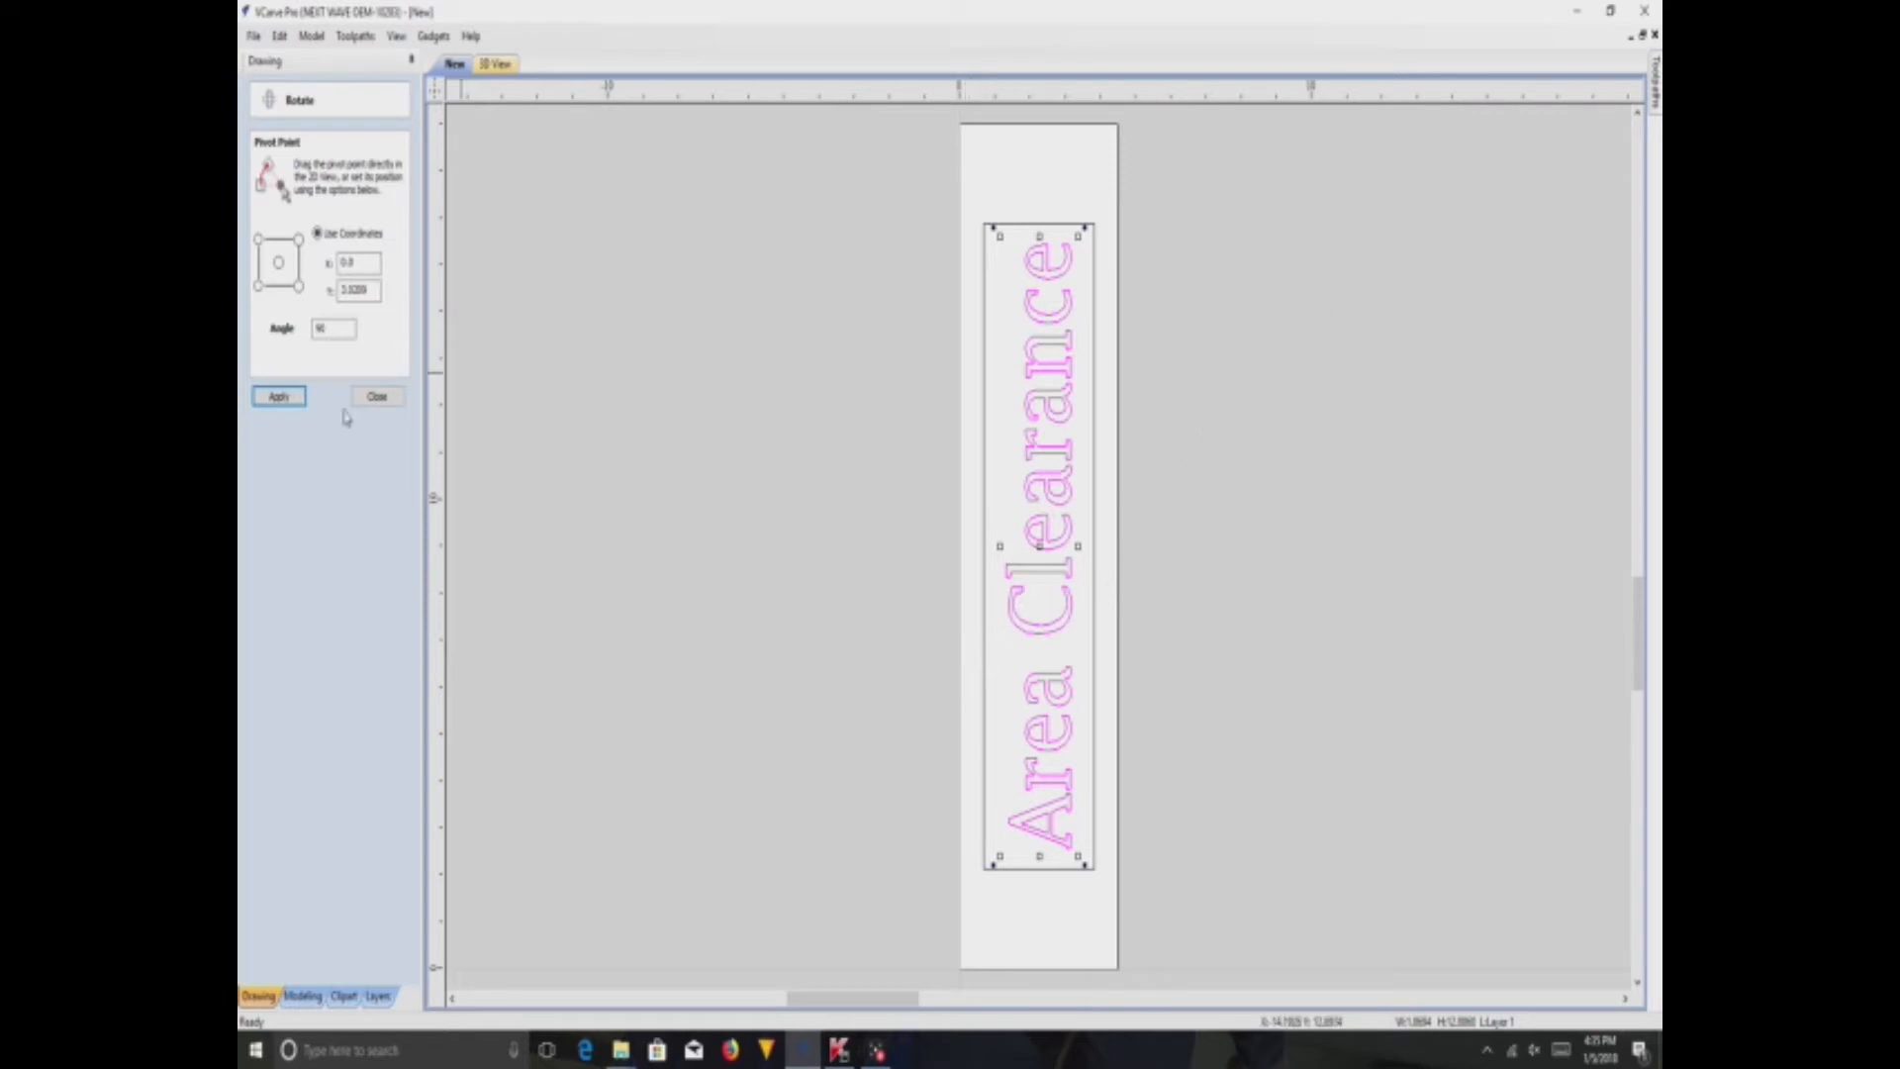
pyautogui.click(377, 396)
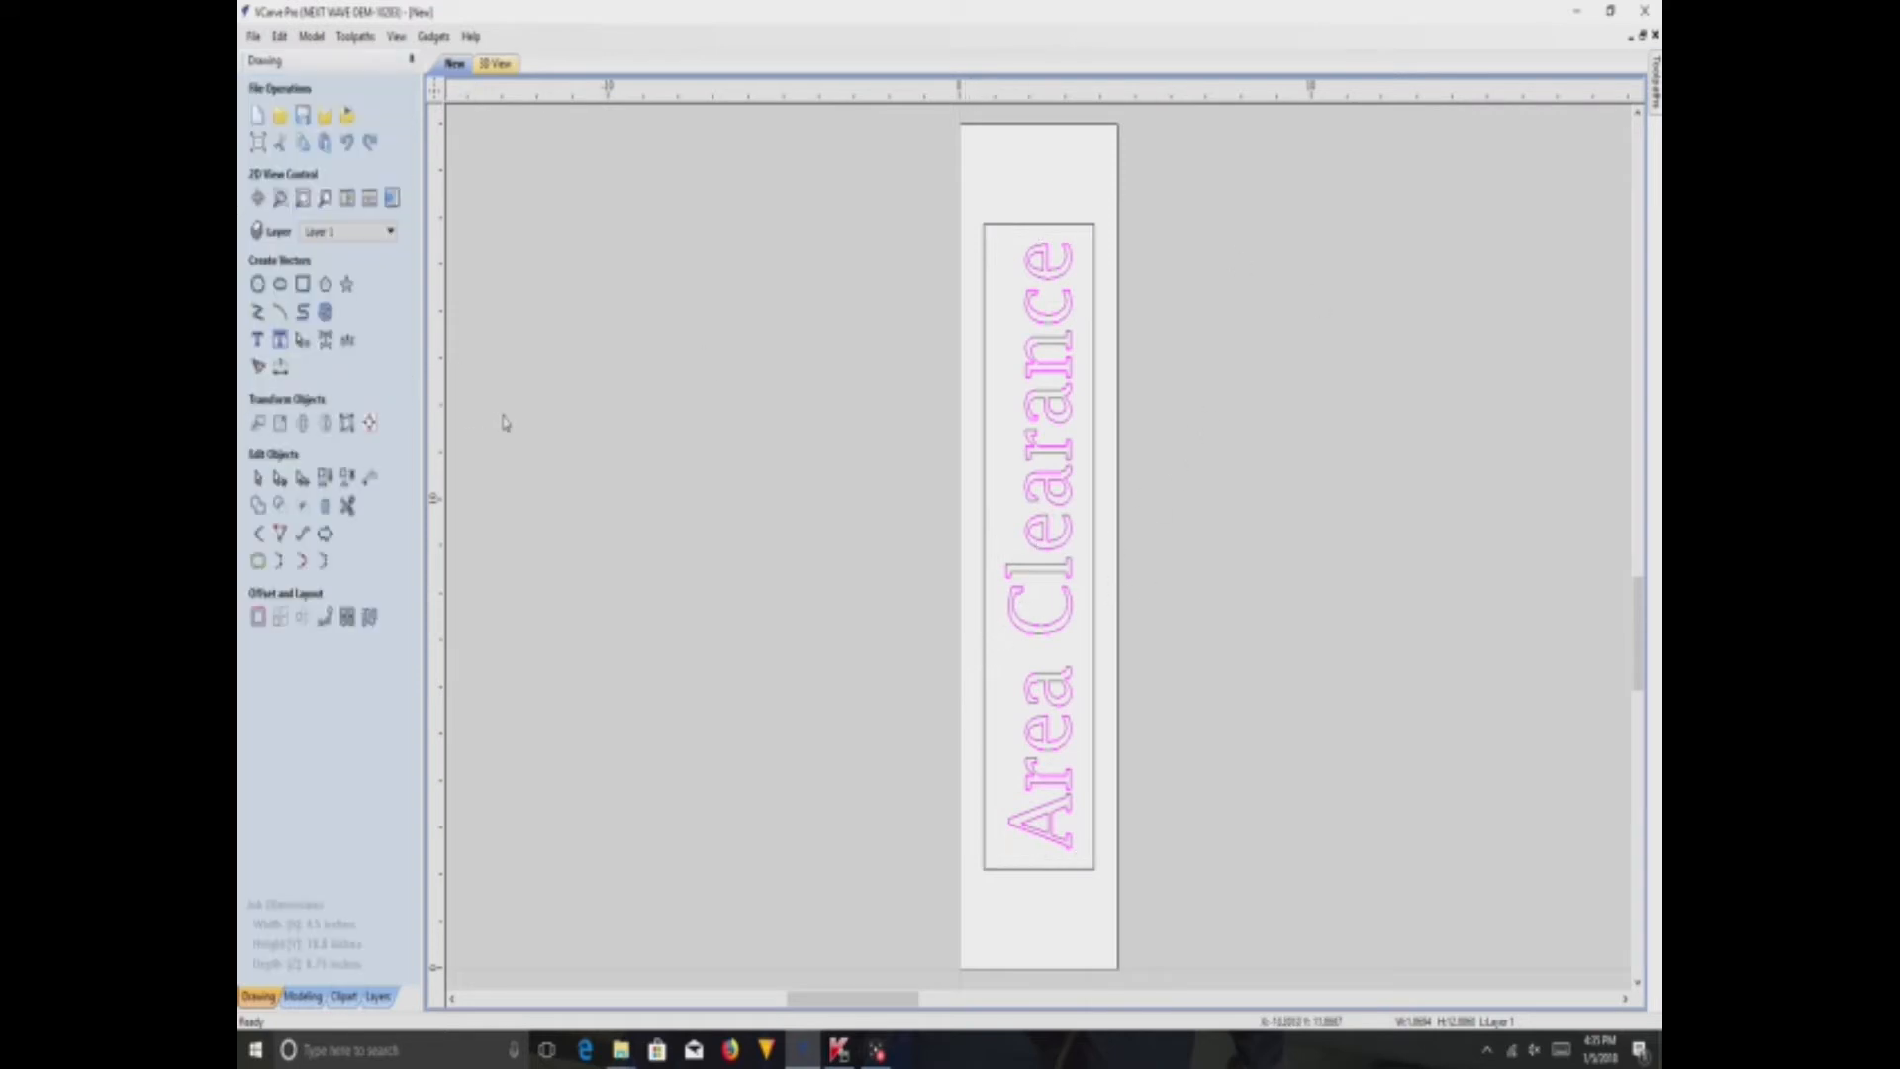
# - Calculate a V-Carve toolpath for the text only, with a 0.25 inch flat depth and a 0.125 inch end mill for area clearance
pyautogui.moveTo(1653, 111)
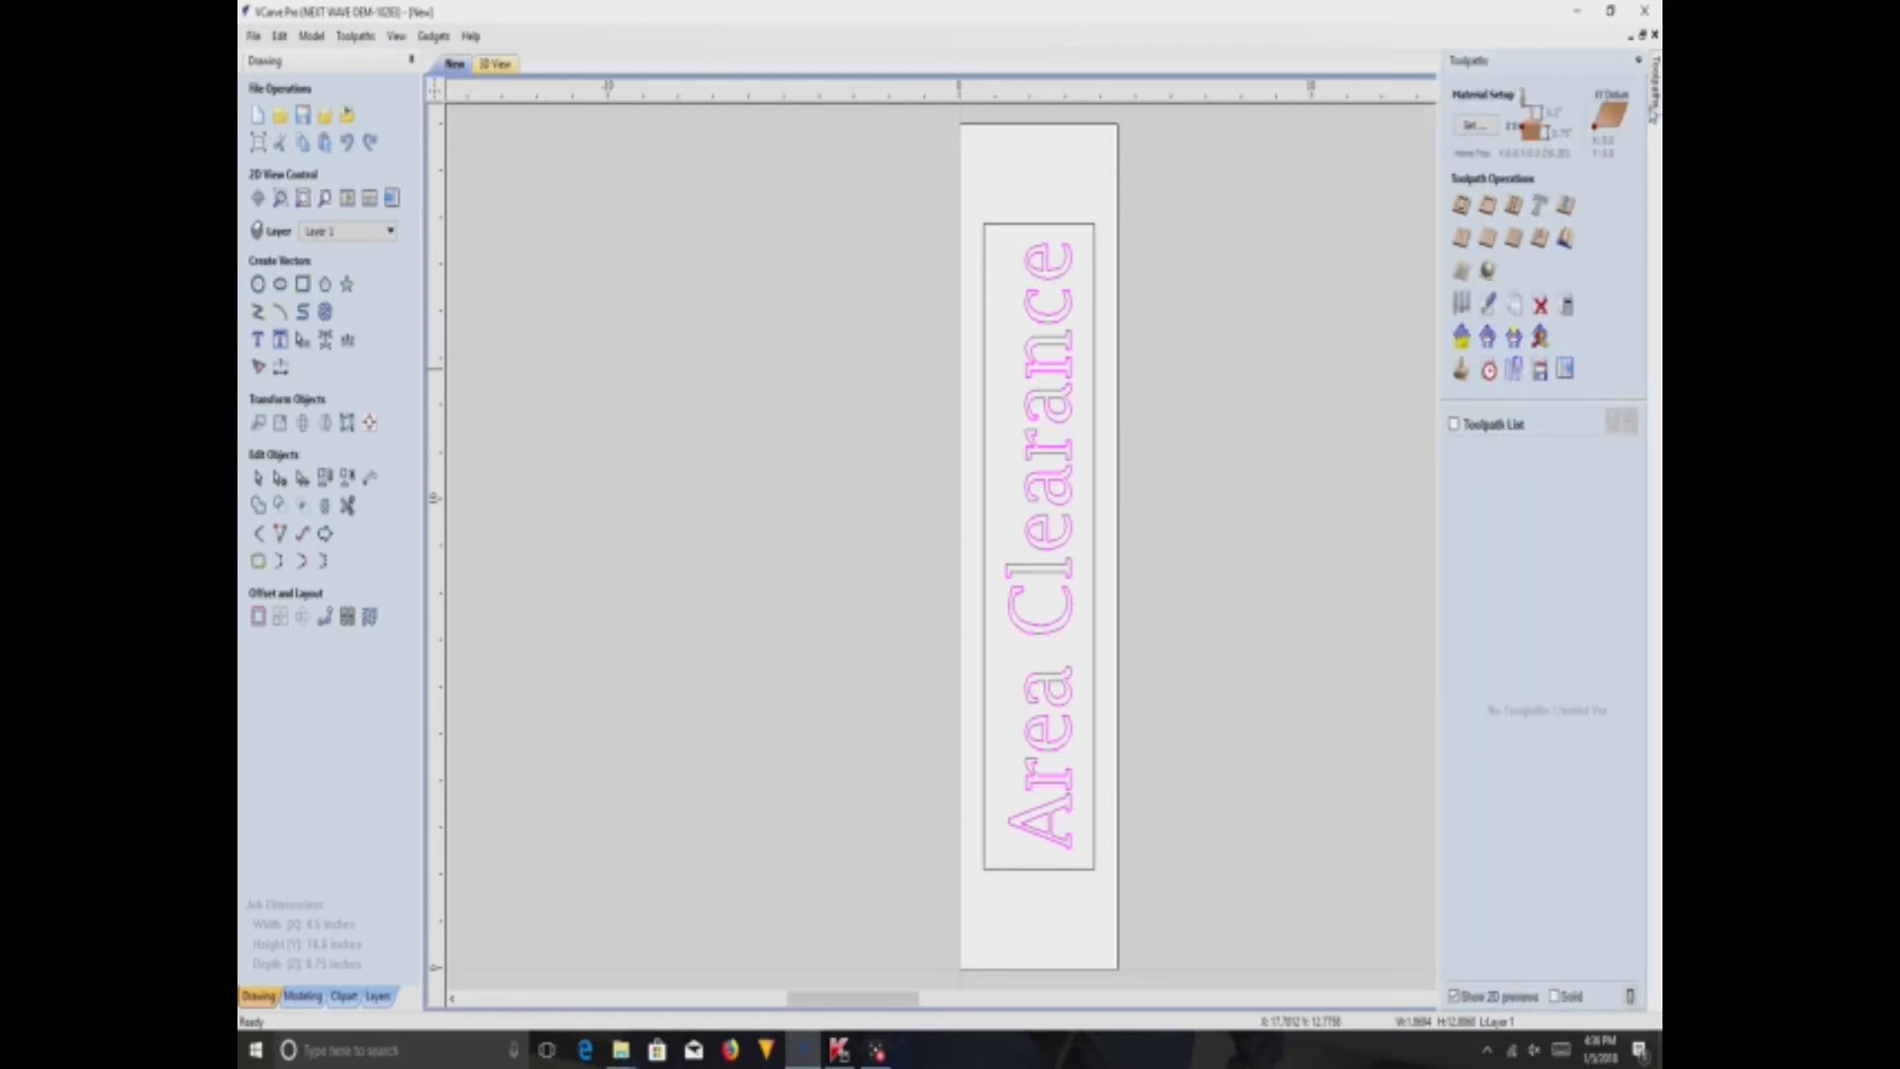
pyautogui.click(1460, 238)
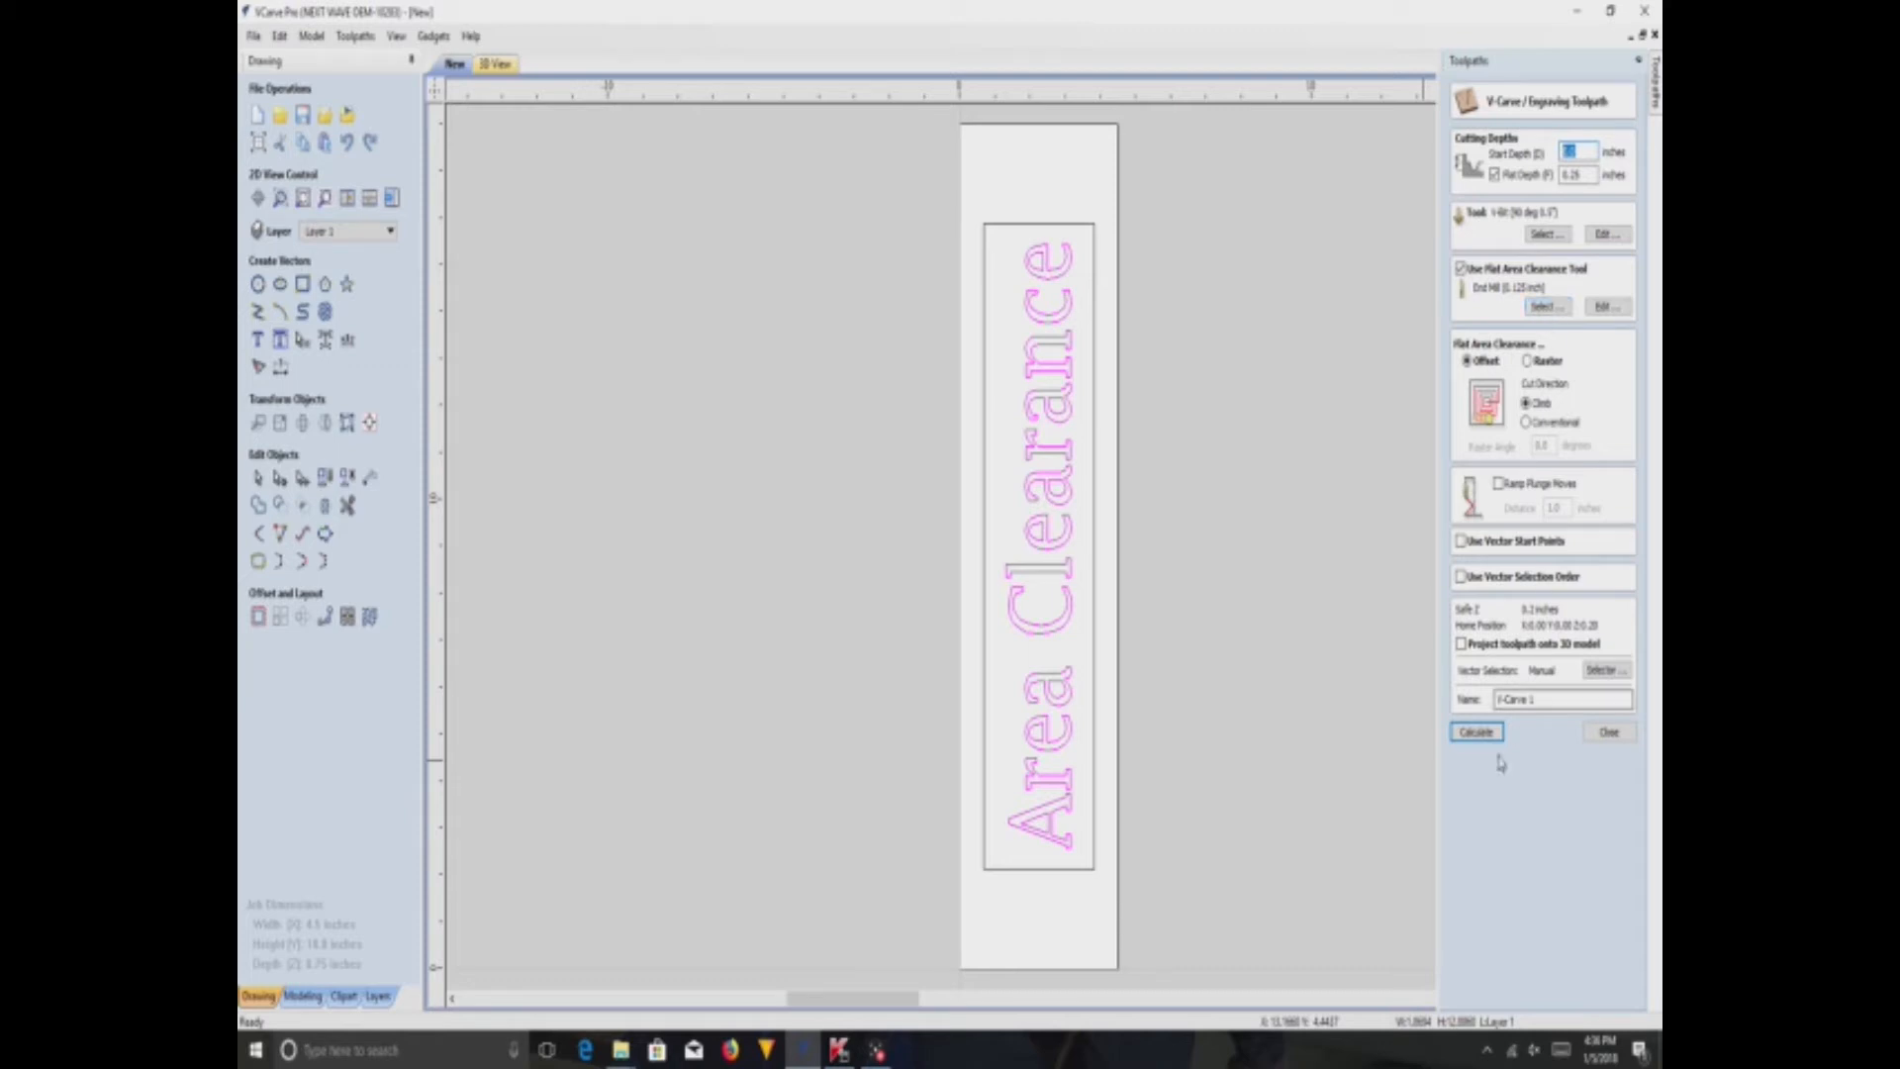
pyautogui.click(1477, 732)
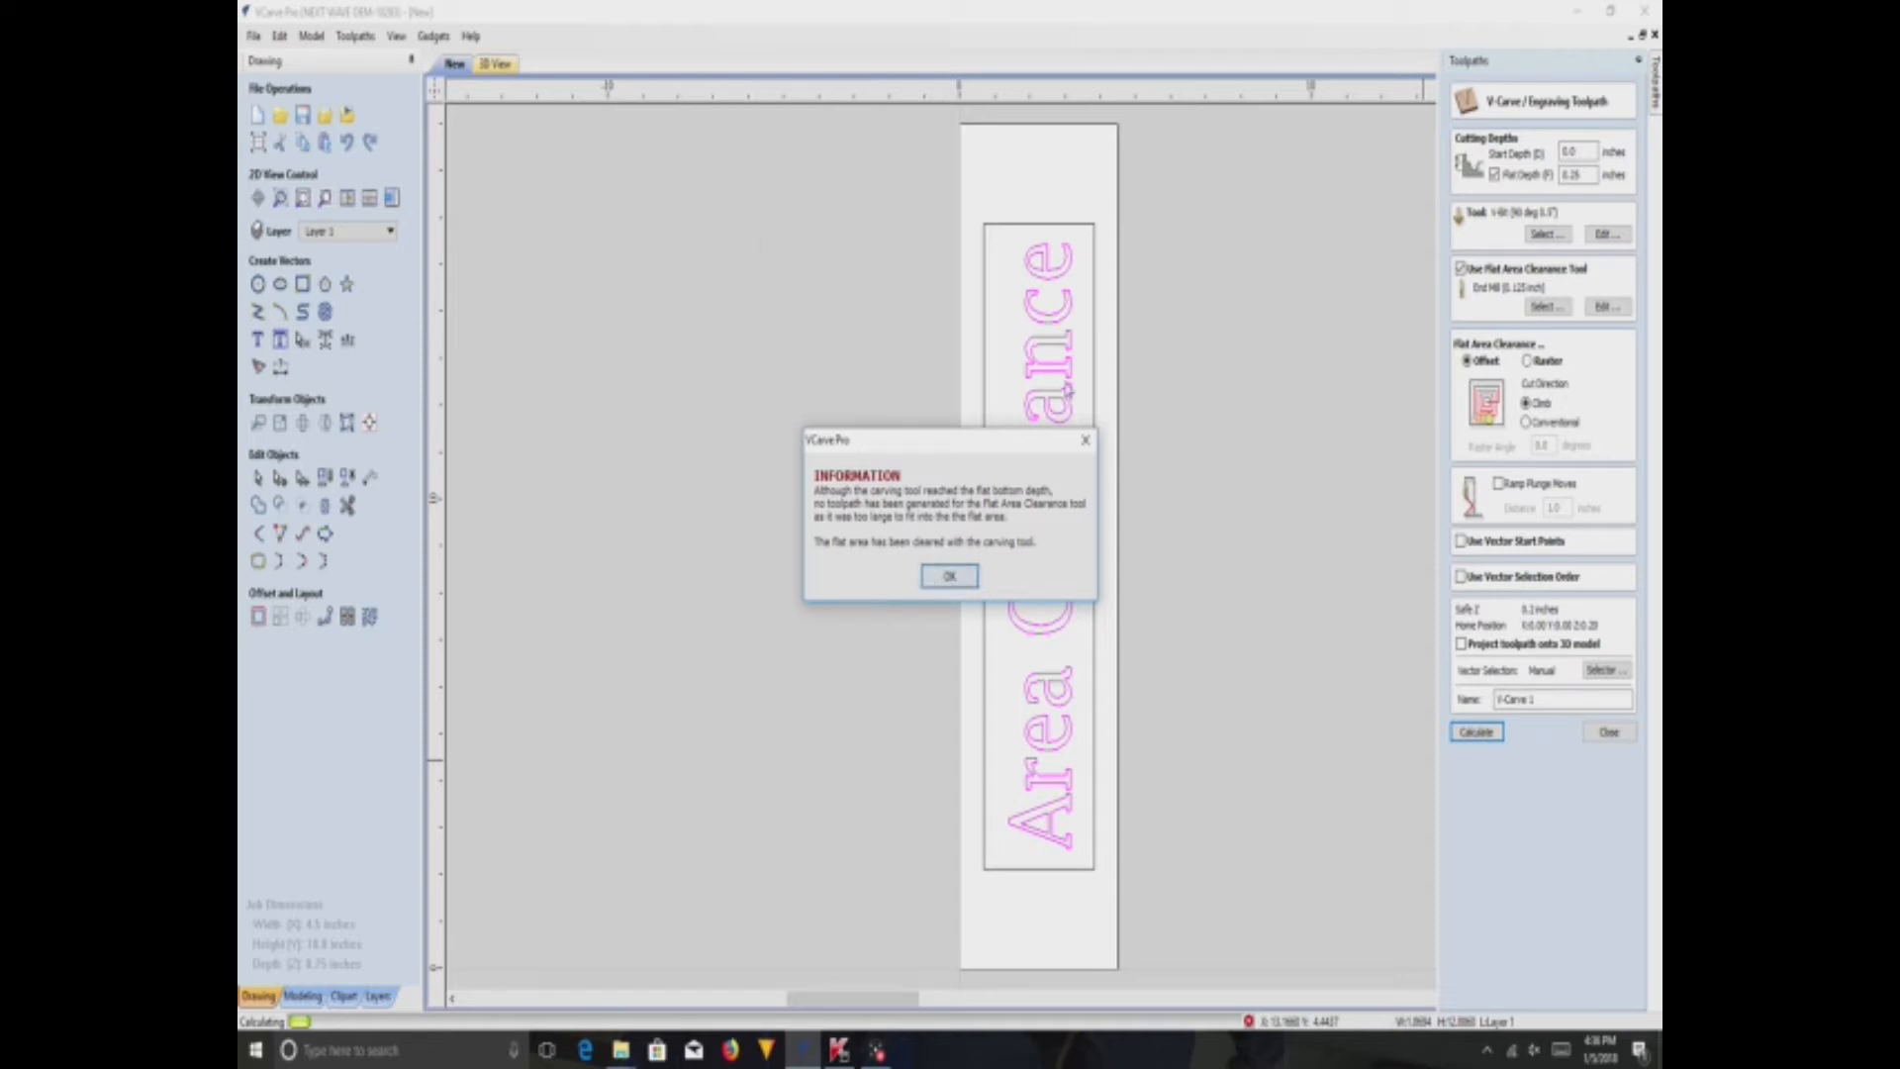
pyautogui.click(1085, 440)
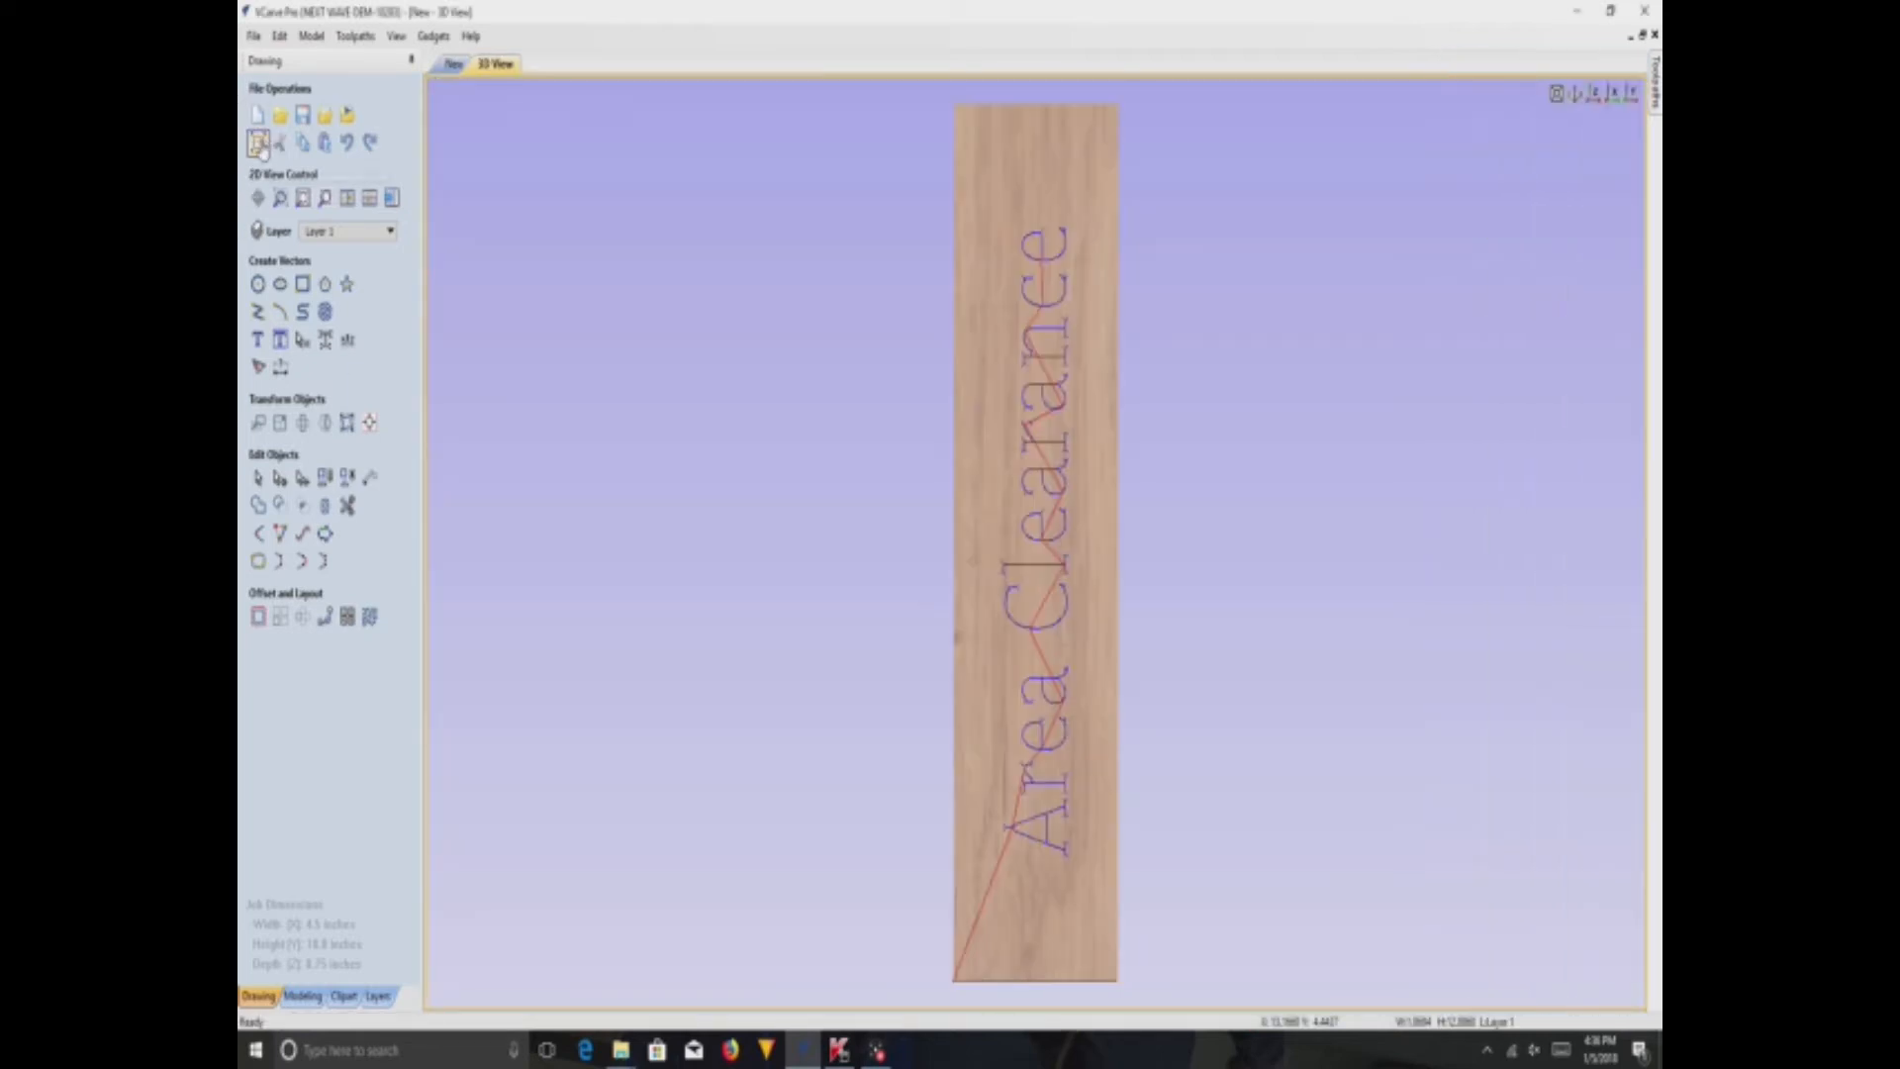
# - Preview the visible text toolpath and examine the carved letters at an angle in 3D
pyautogui.moveTo(1655, 107)
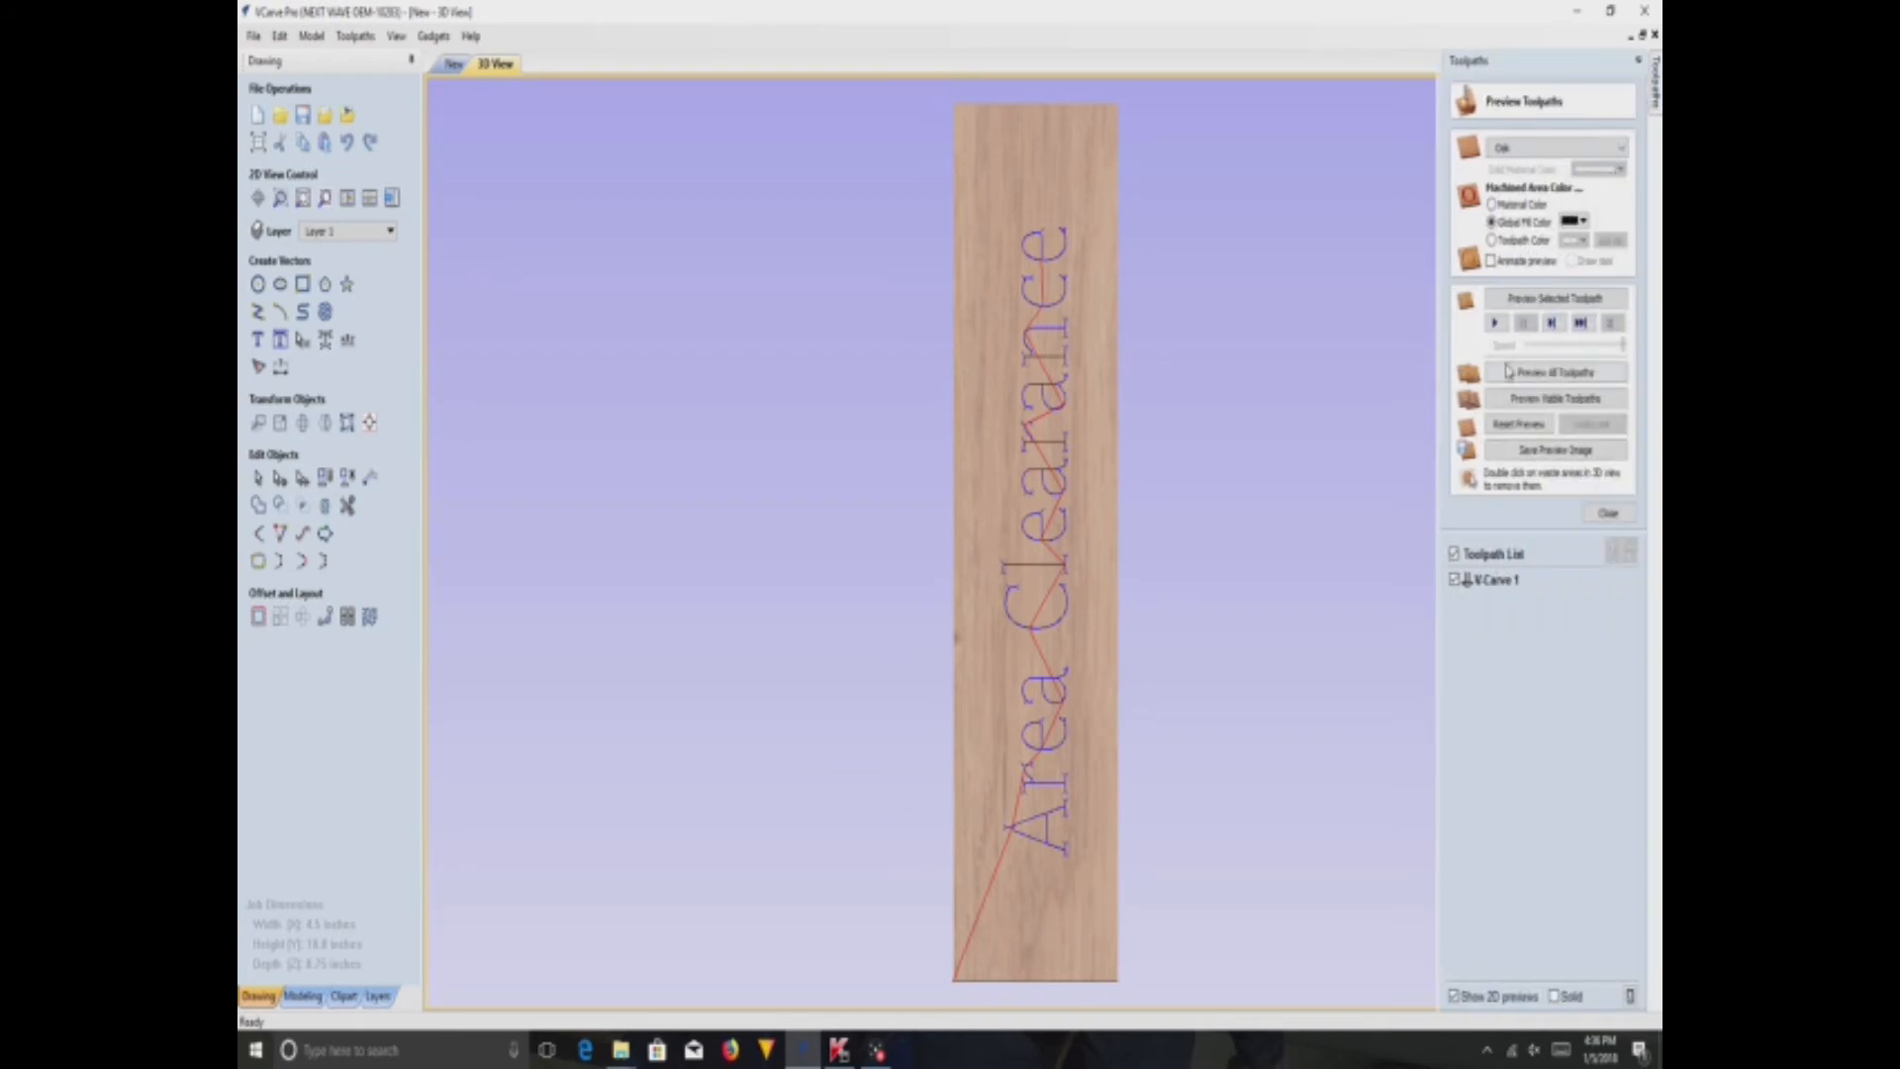
pyautogui.click(1532, 396)
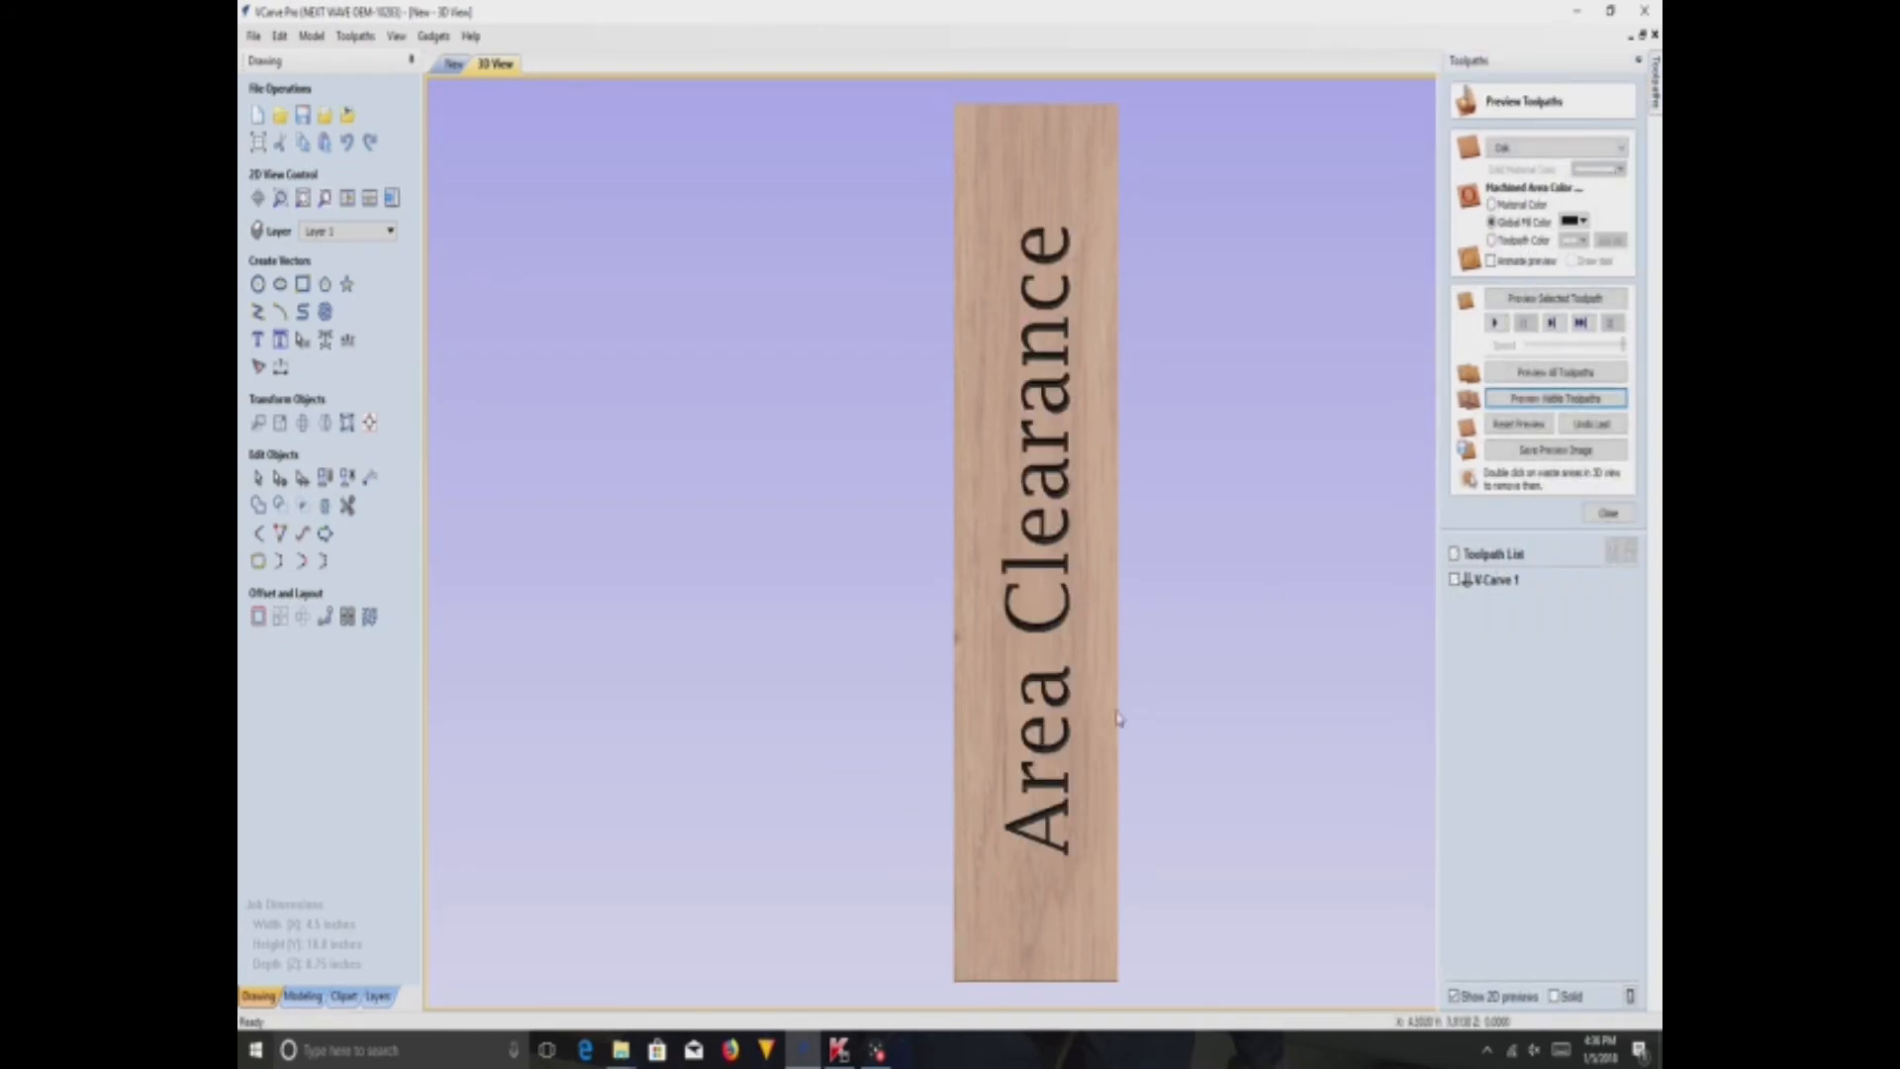
pyautogui.moveTo(1089, 792); pyautogui.dragTo(981, 797)
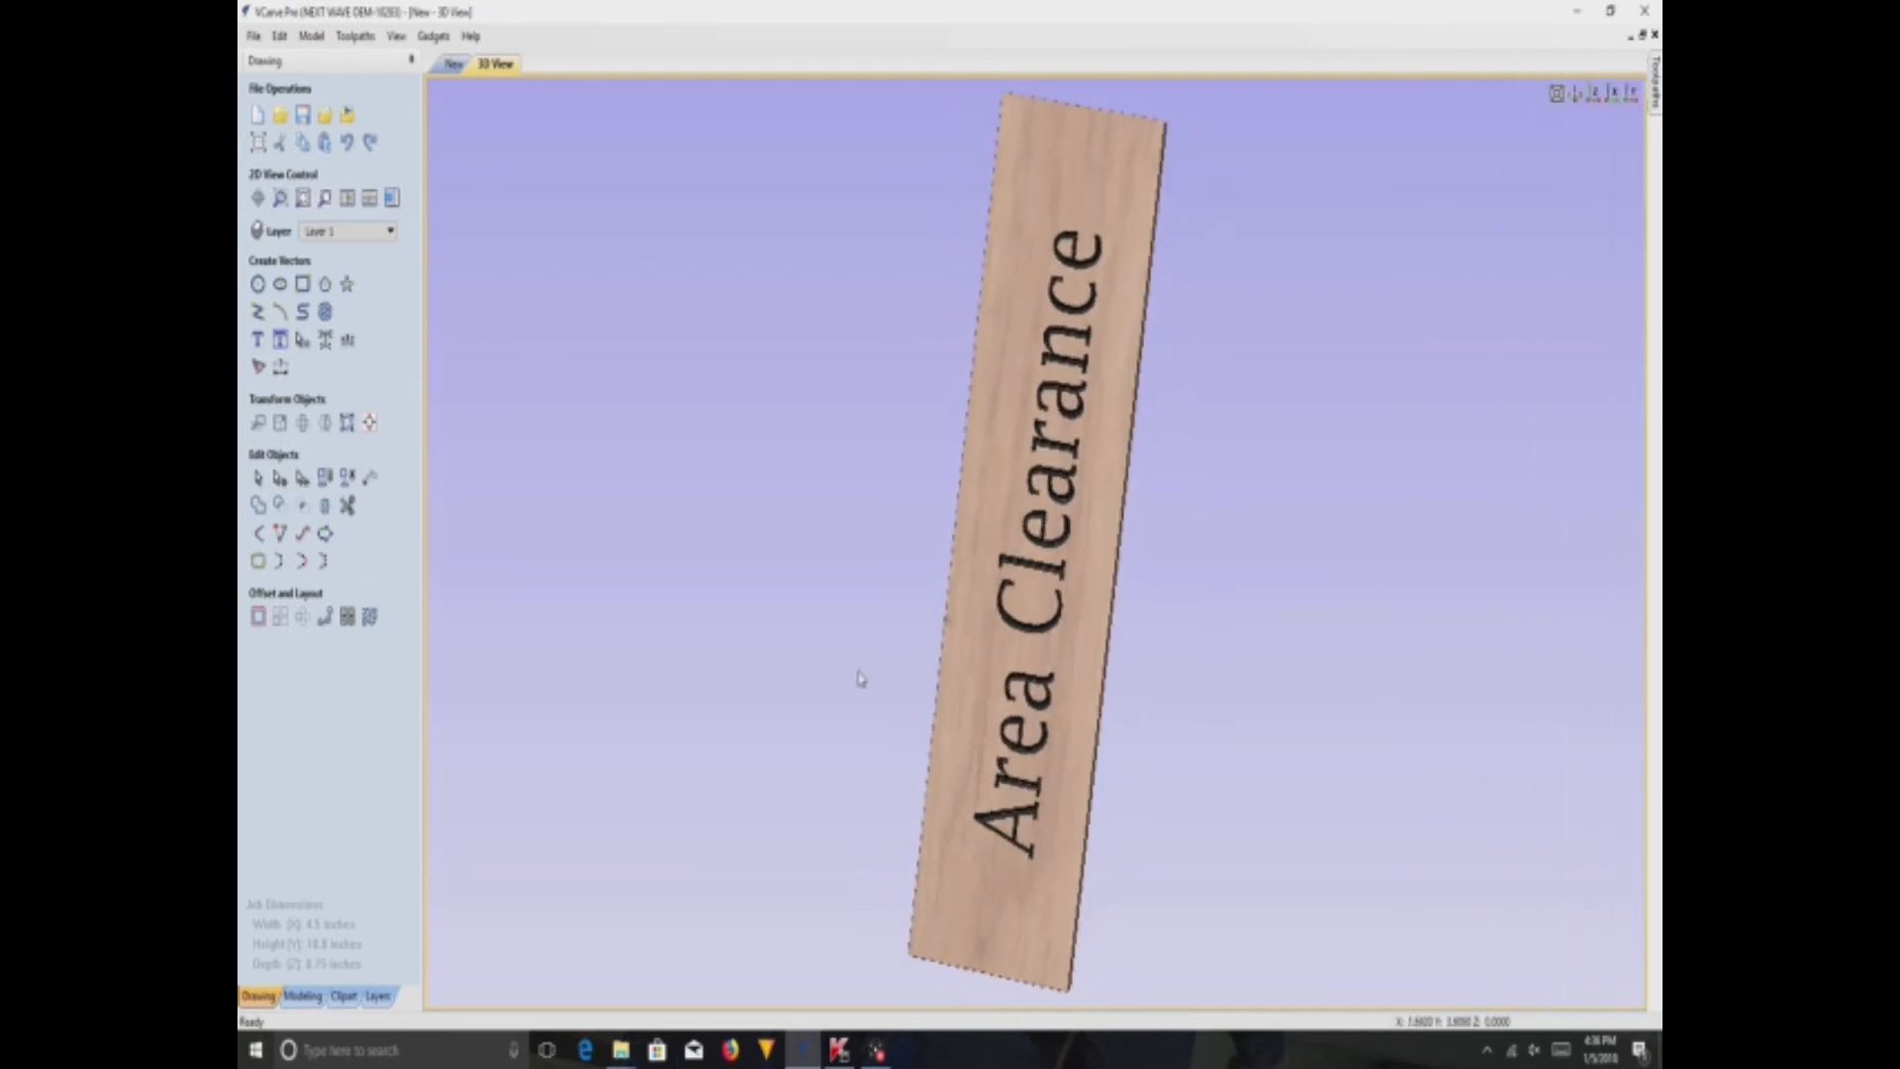
# - Try to edit the V-Carve 1 toolpath after selecting both the rectangle and the text in the 2D drawing
pyautogui.click(452, 66)
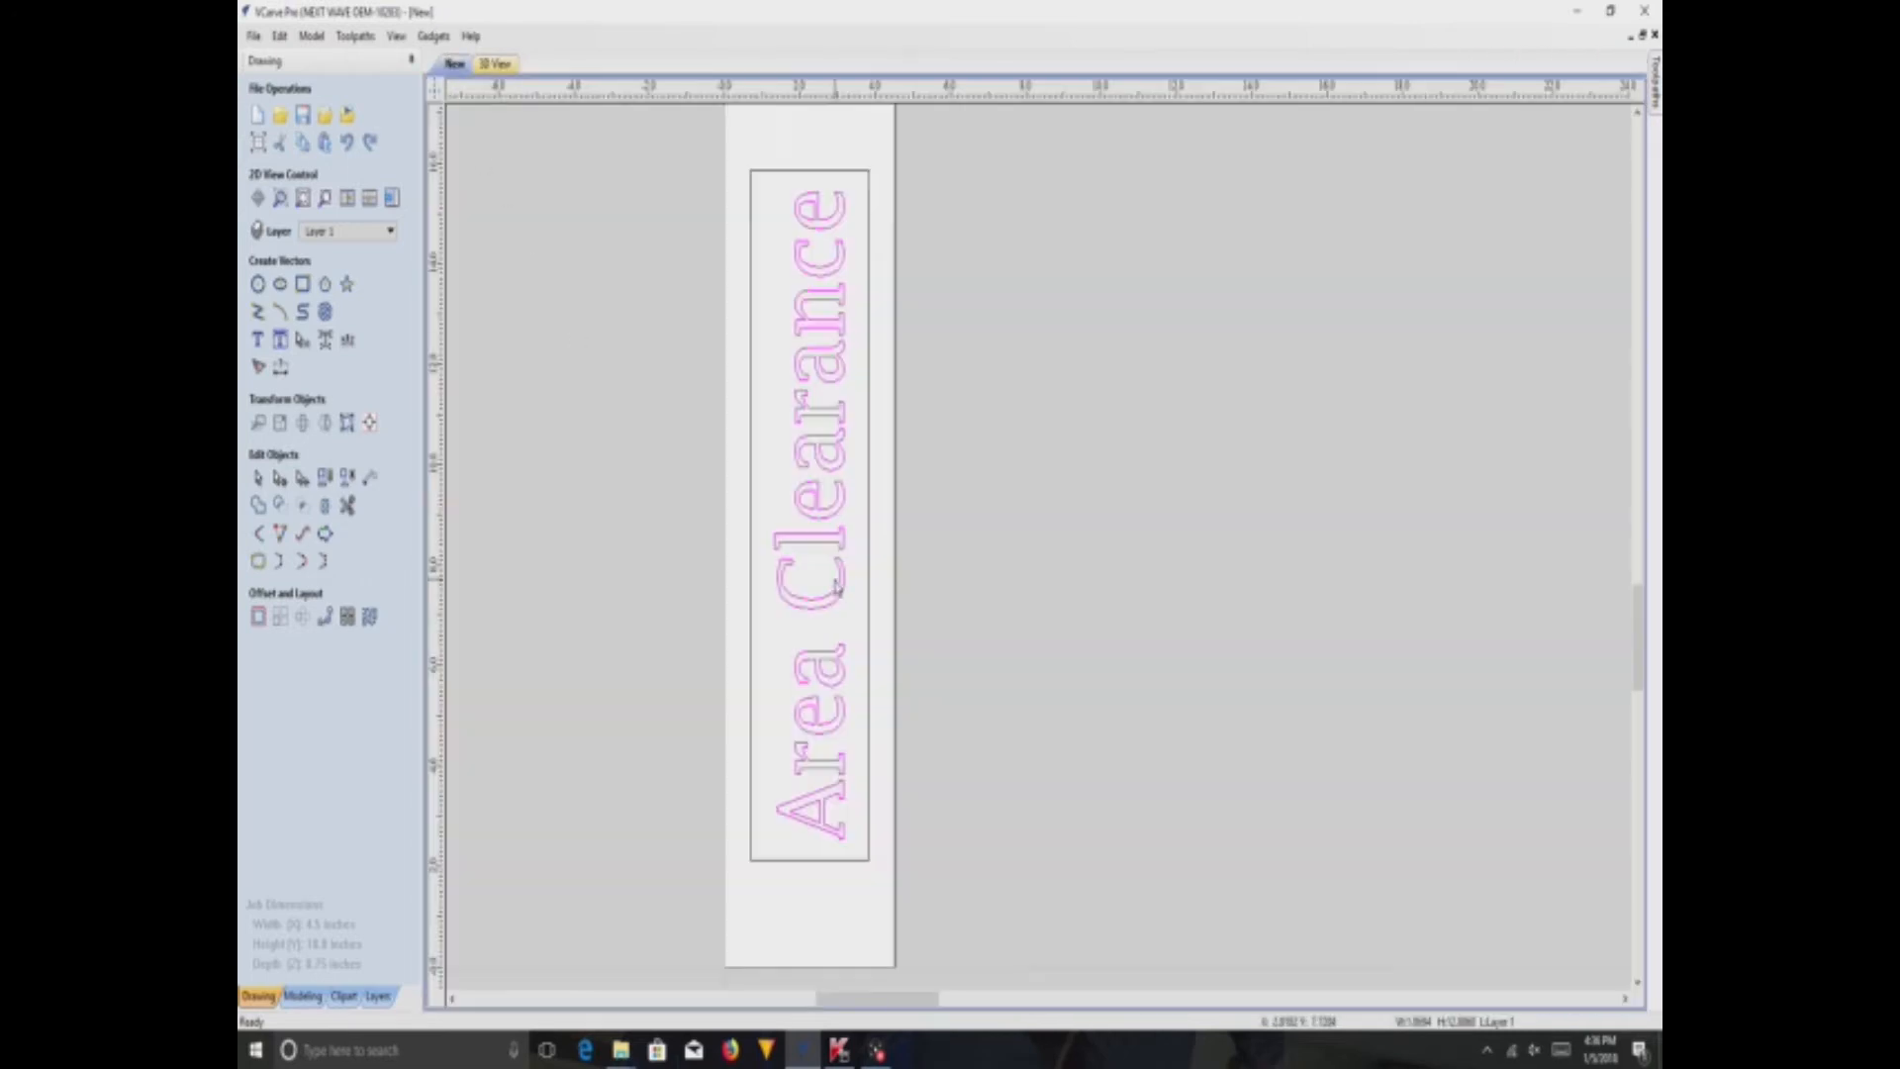
pyautogui.click(749, 507)
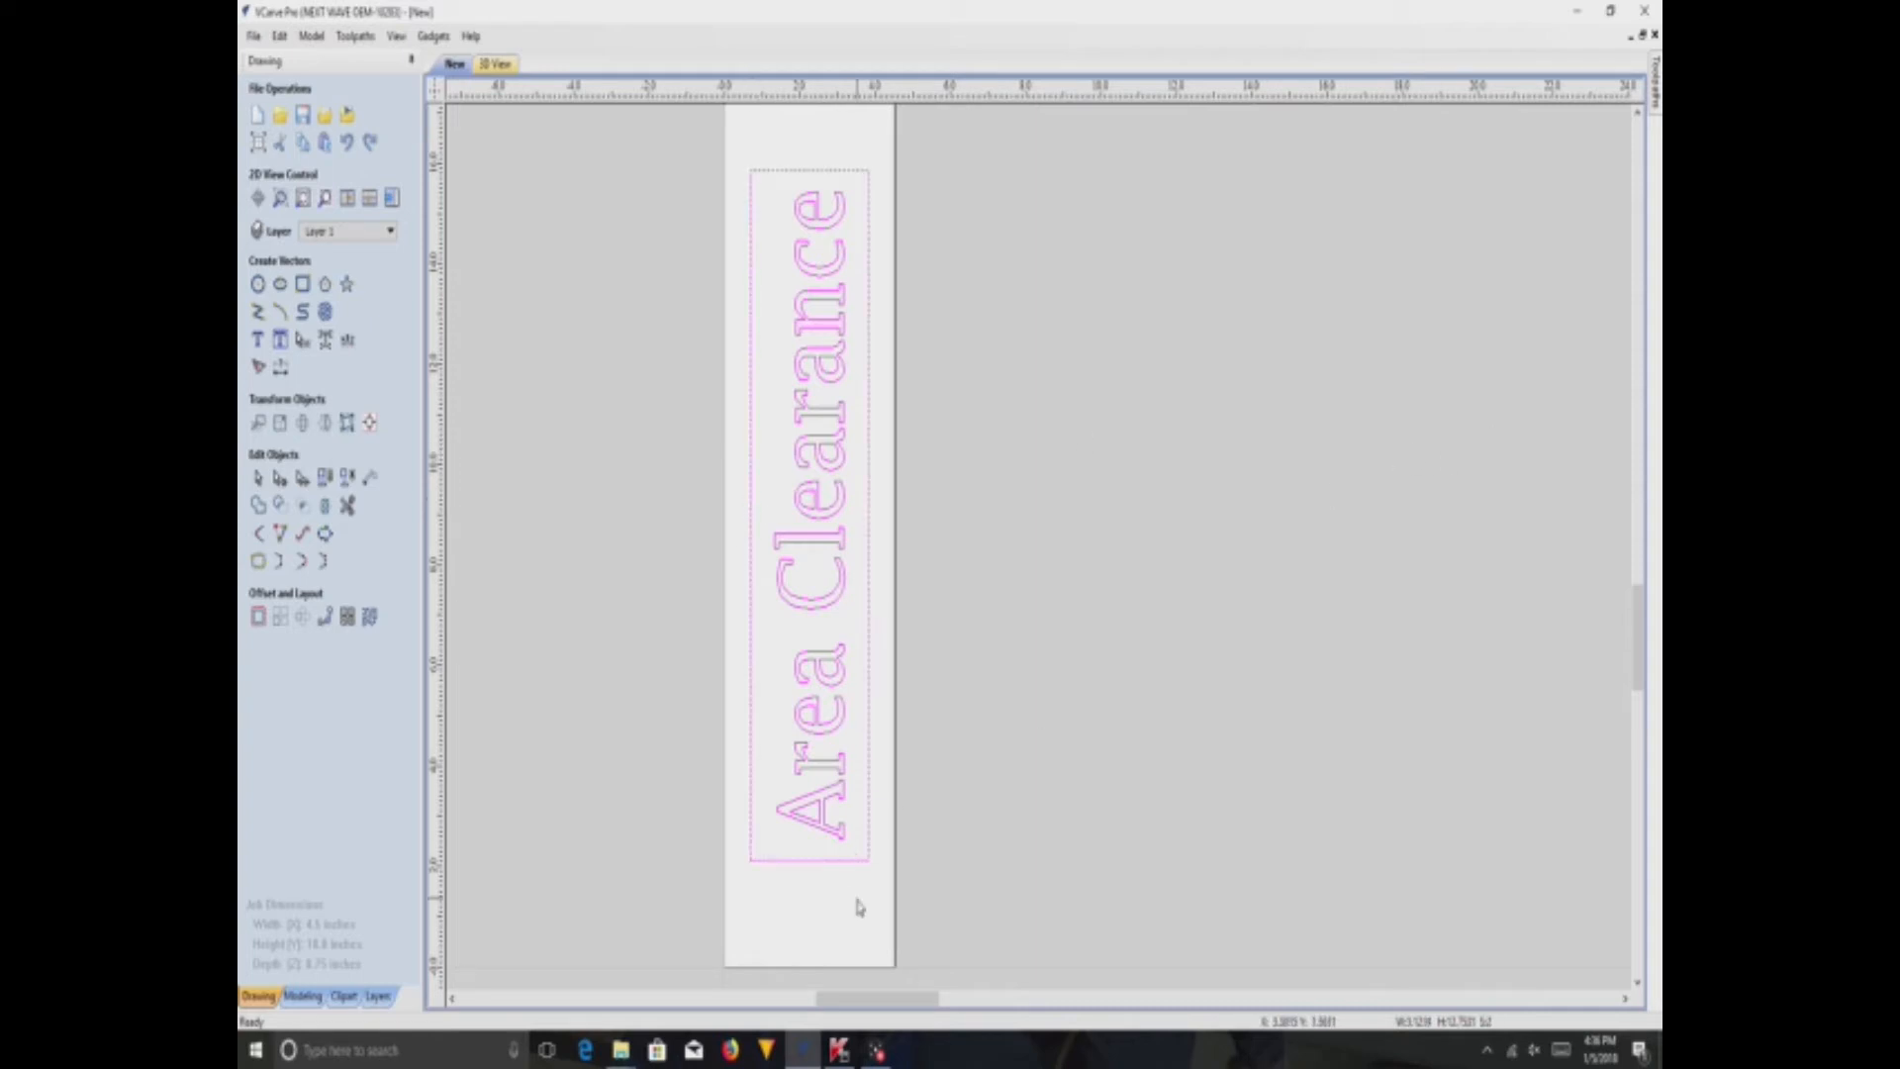
pyautogui.click(916, 836)
pyautogui.click(763, 863)
pyautogui.keyDown('shift'); pyautogui.click(807, 776); pyautogui.keyUp('shift')
pyautogui.moveTo(1654, 84)
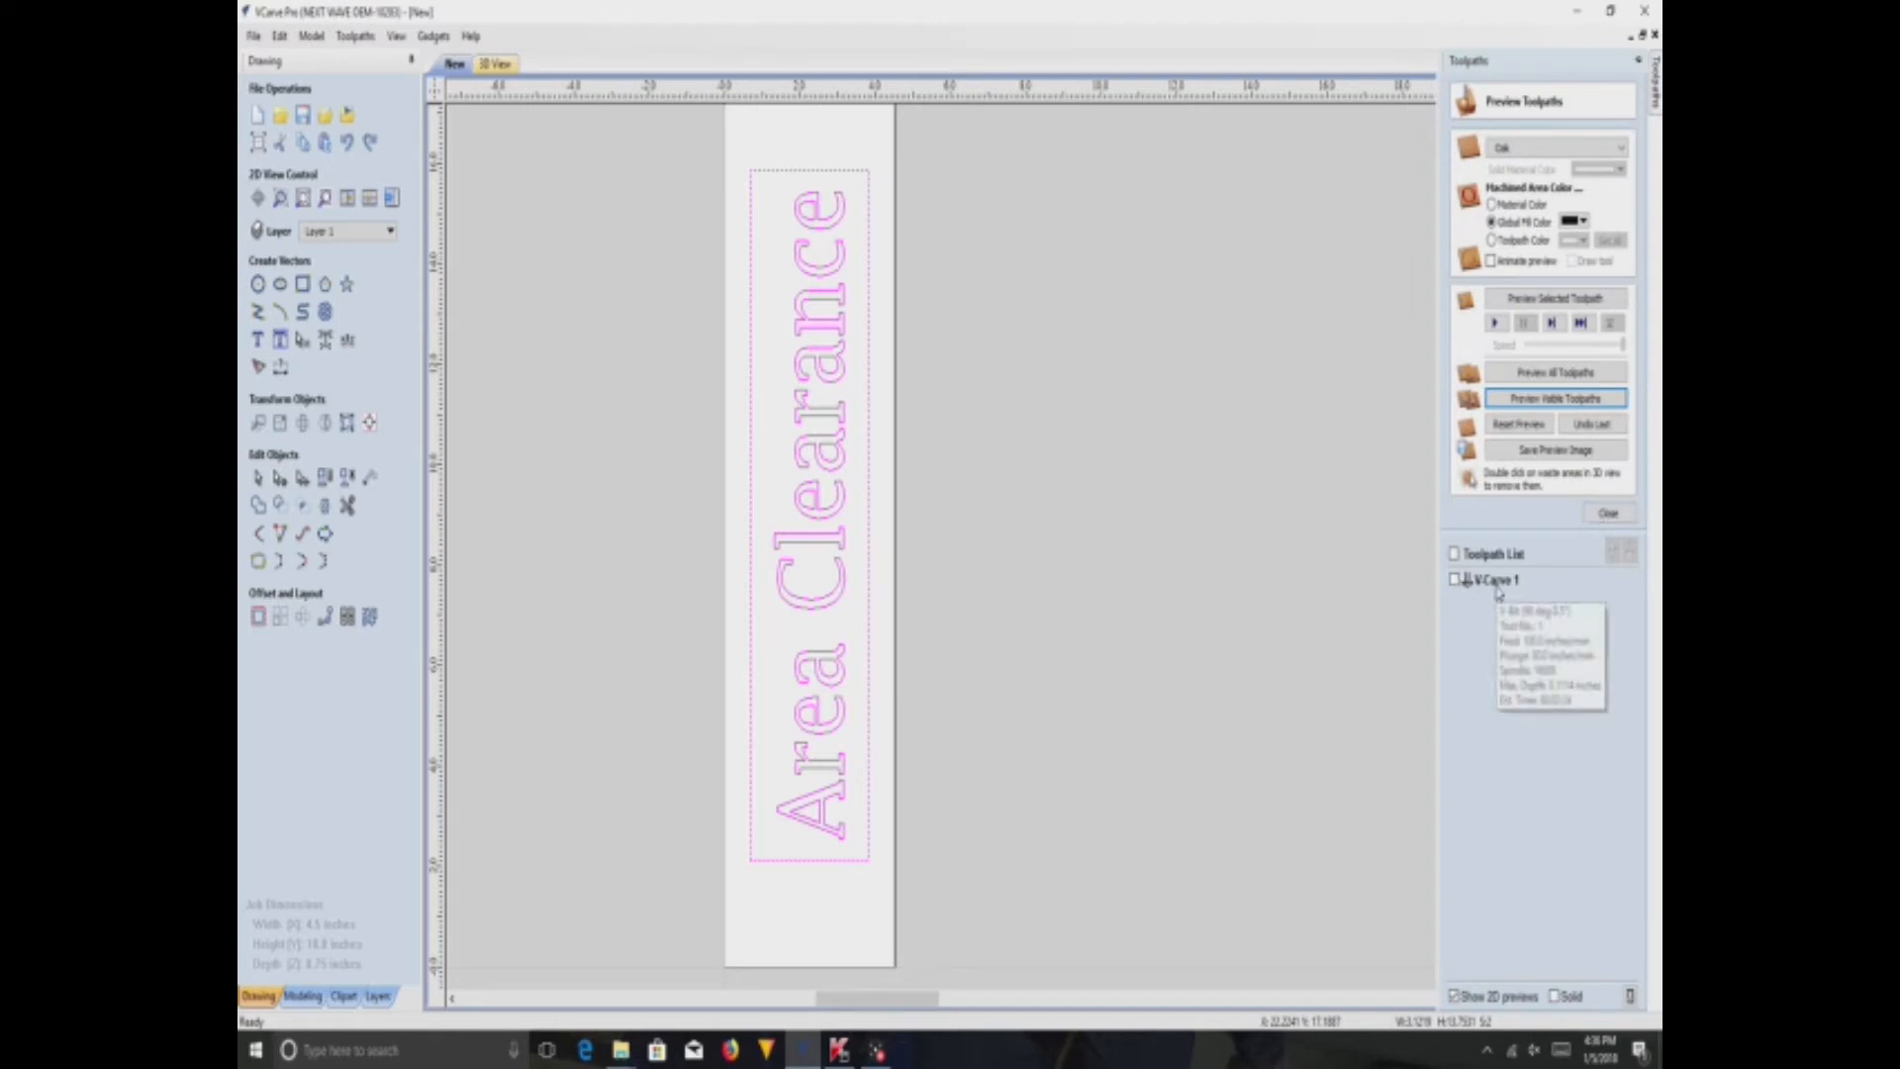
pyautogui.rightClick(1499, 591)
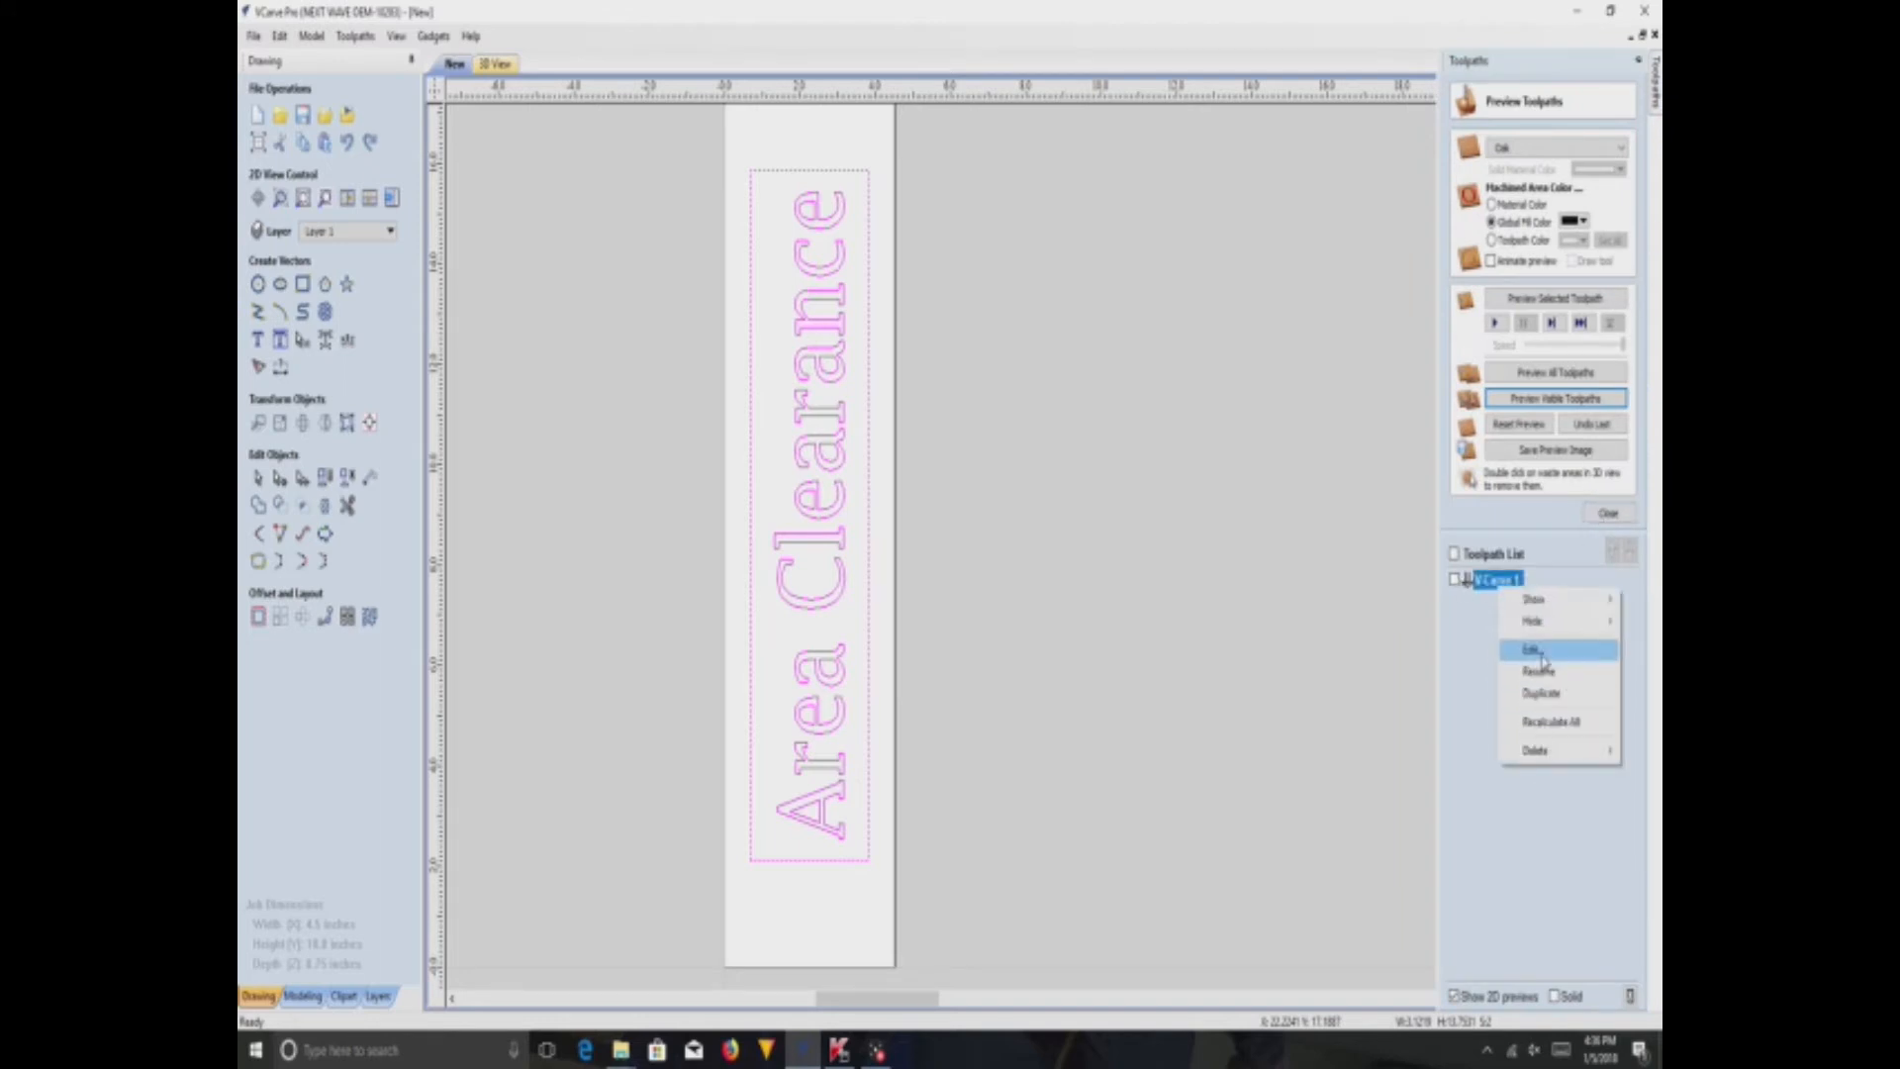
pyautogui.click(1540, 657)
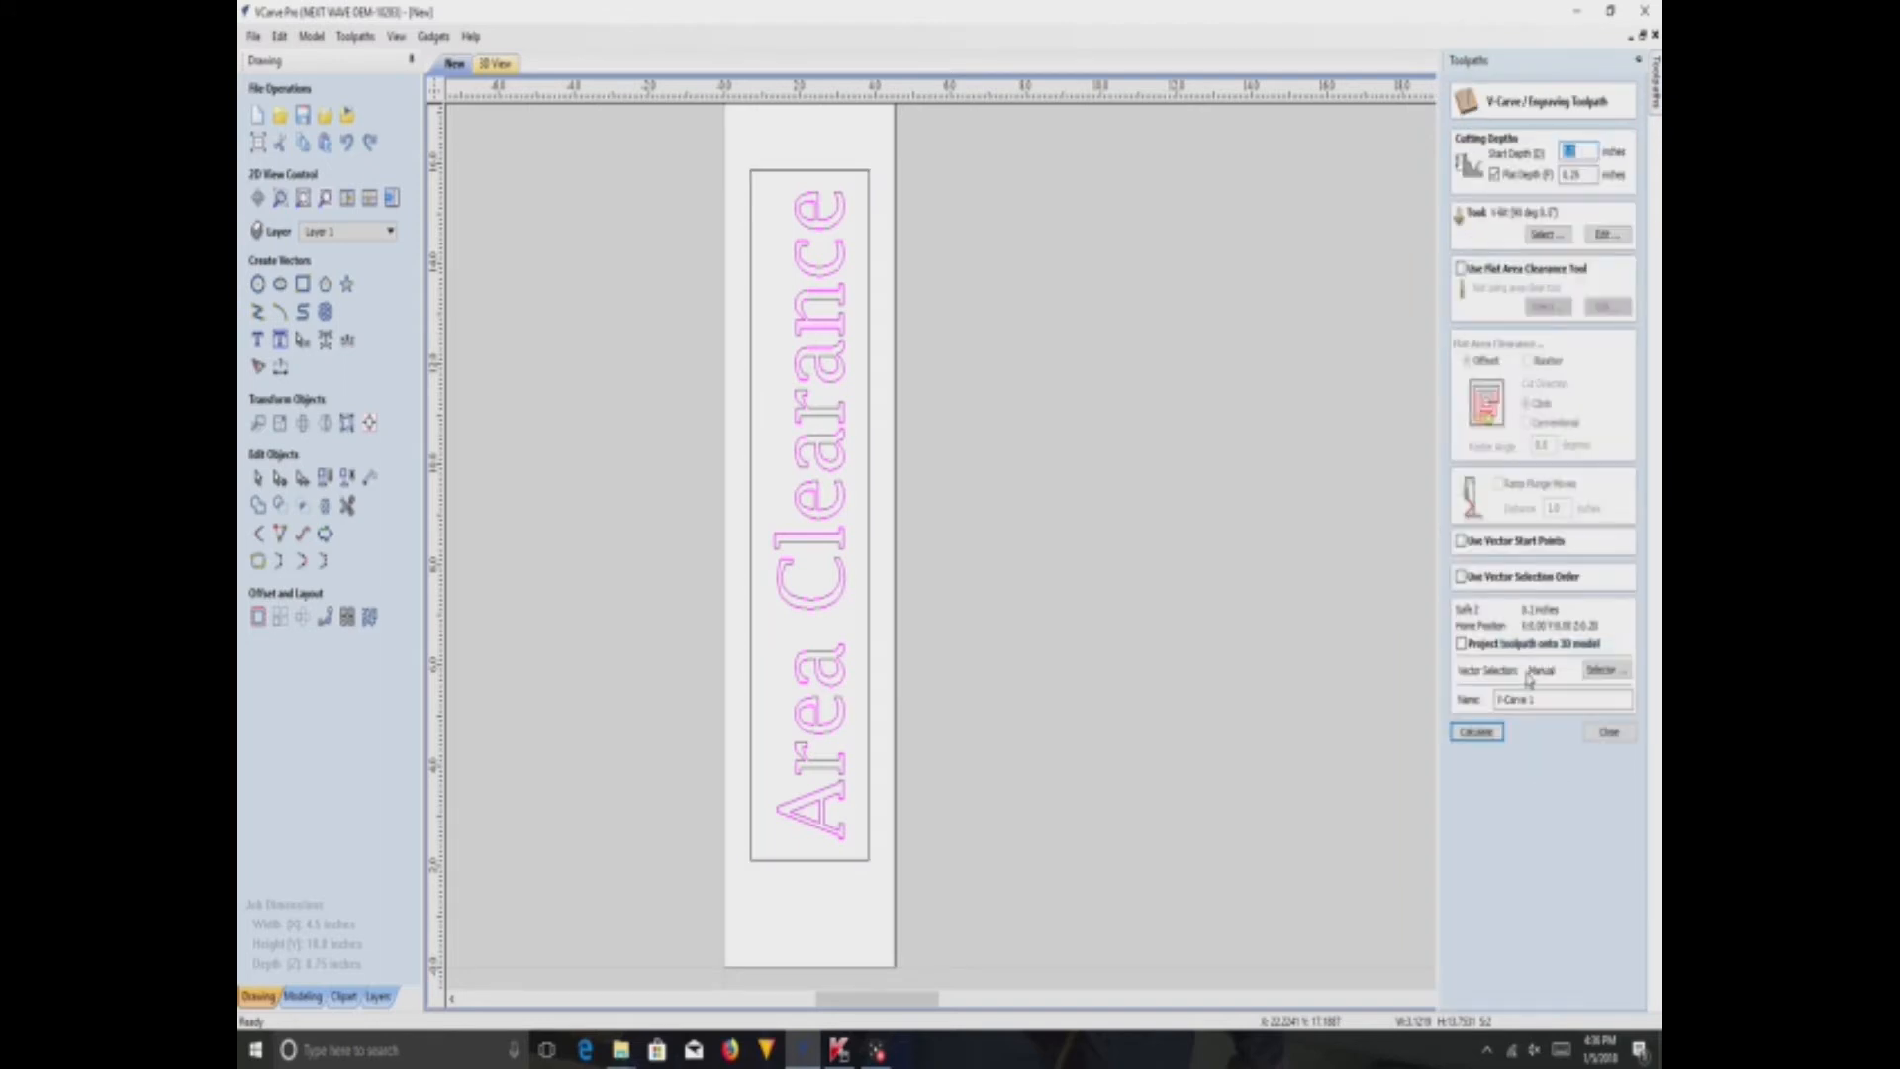
pyautogui.click(1608, 733)
# - Delete the V-Carve 1 toolpath
pyautogui.rightClick(1500, 442)
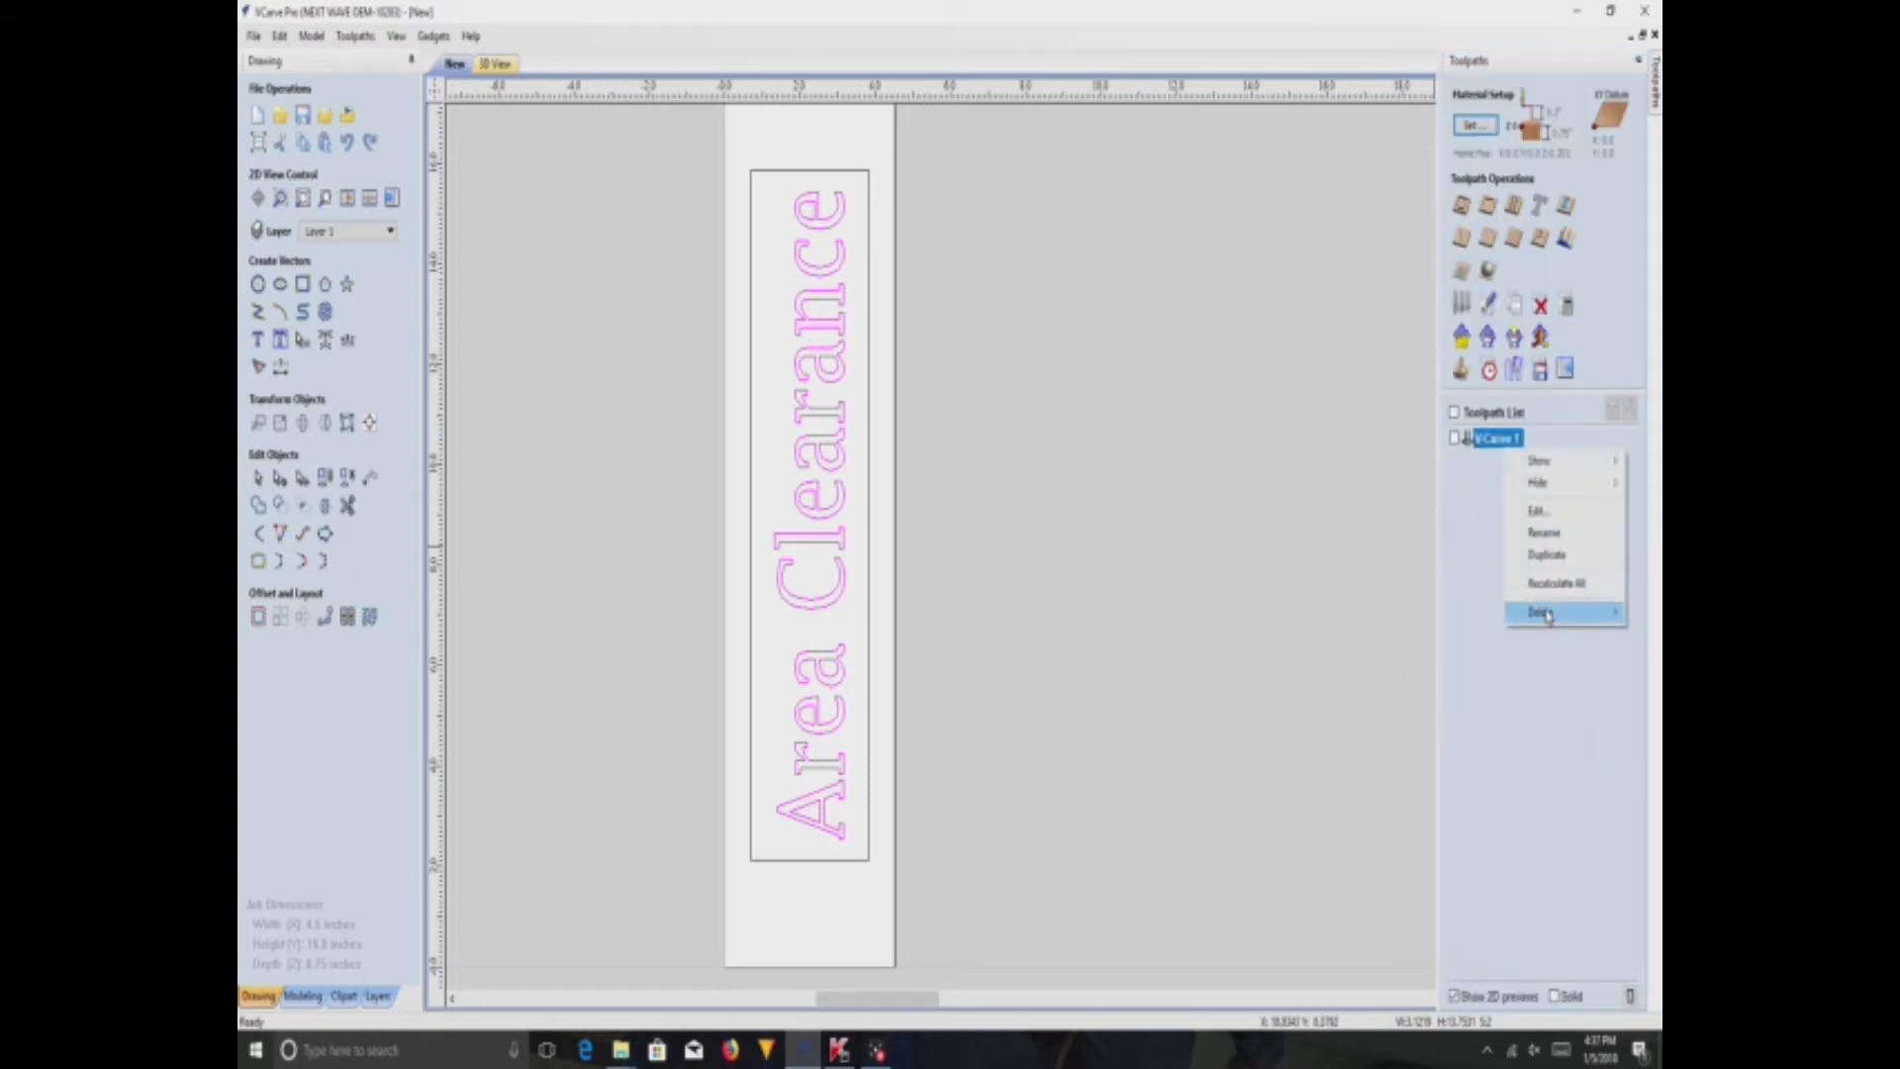
pyautogui.moveTo(1542, 612)
pyautogui.click(1411, 677)
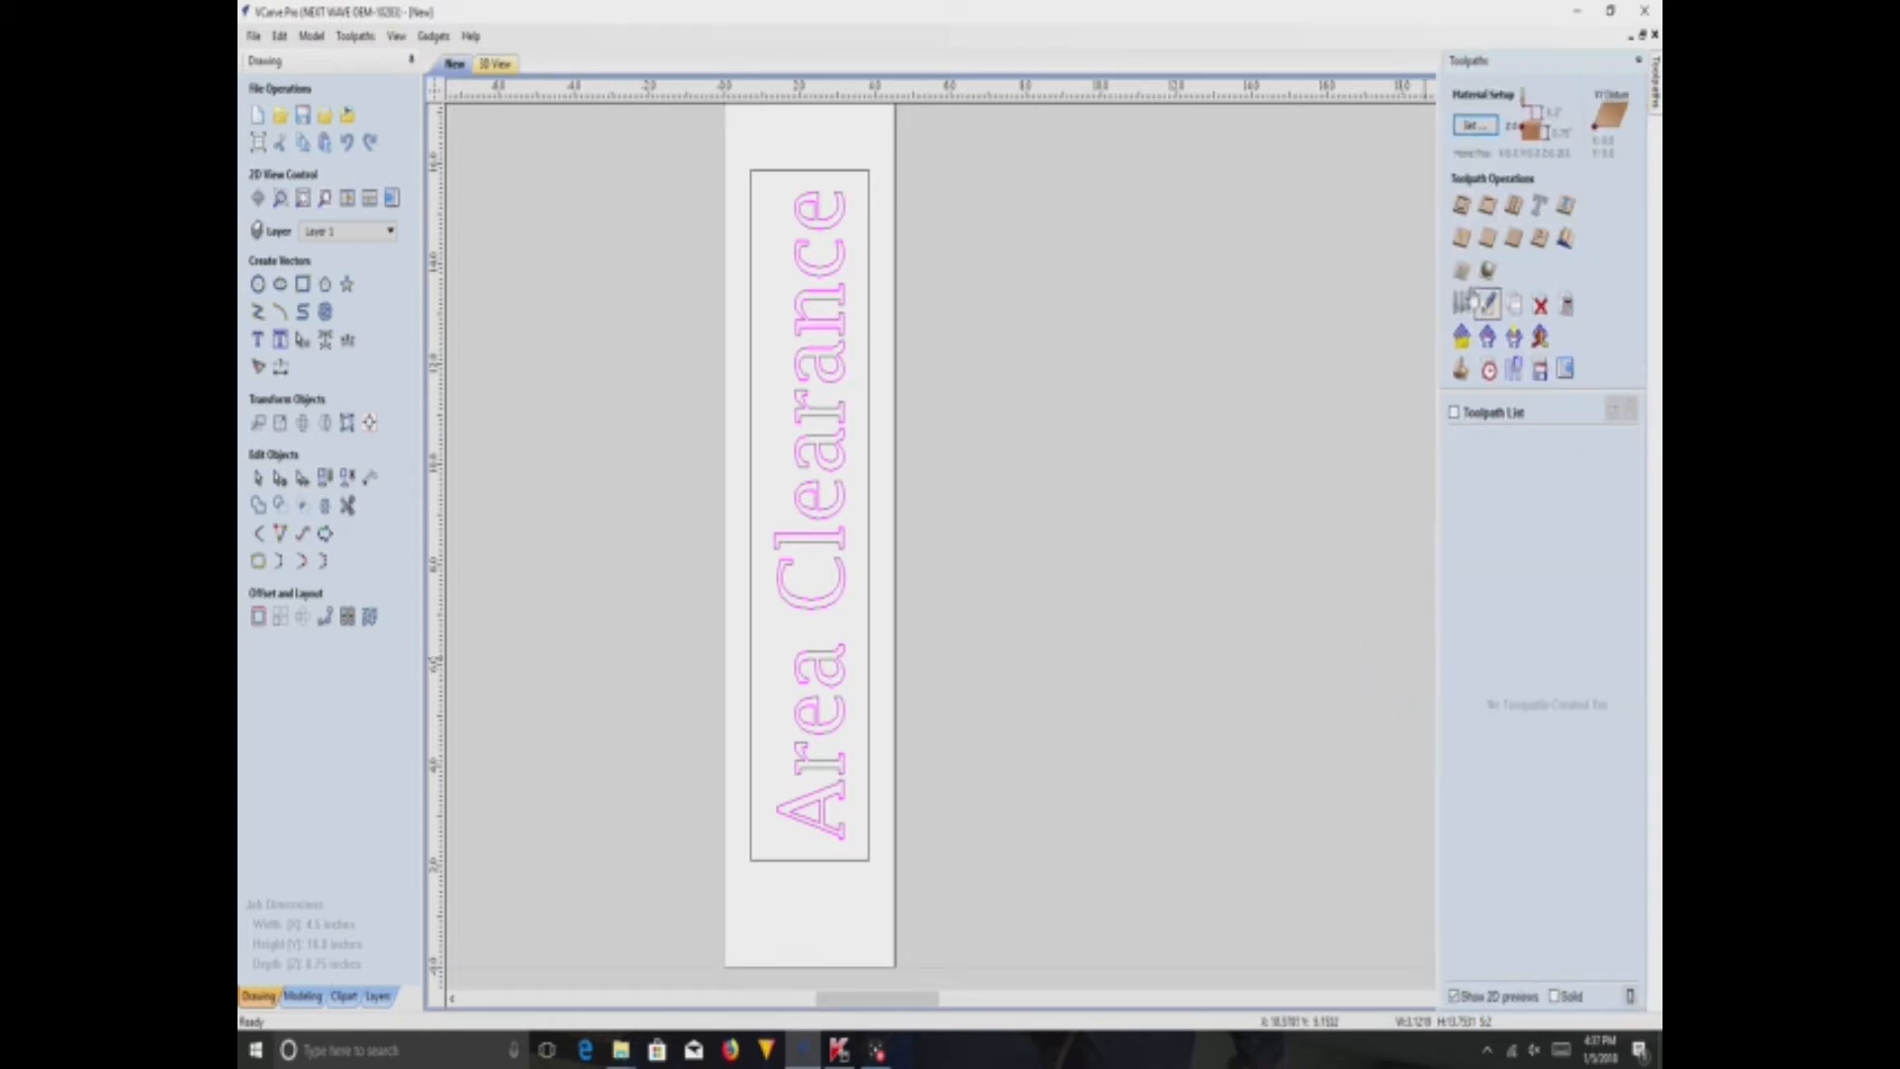
# - Calculate a V-Carve toolpath for the rectangle and text together, using 0.25 inch flat depth, a 90-degree V-bit and a 0.125 inch clearance end mill
pyautogui.click(1459, 243)
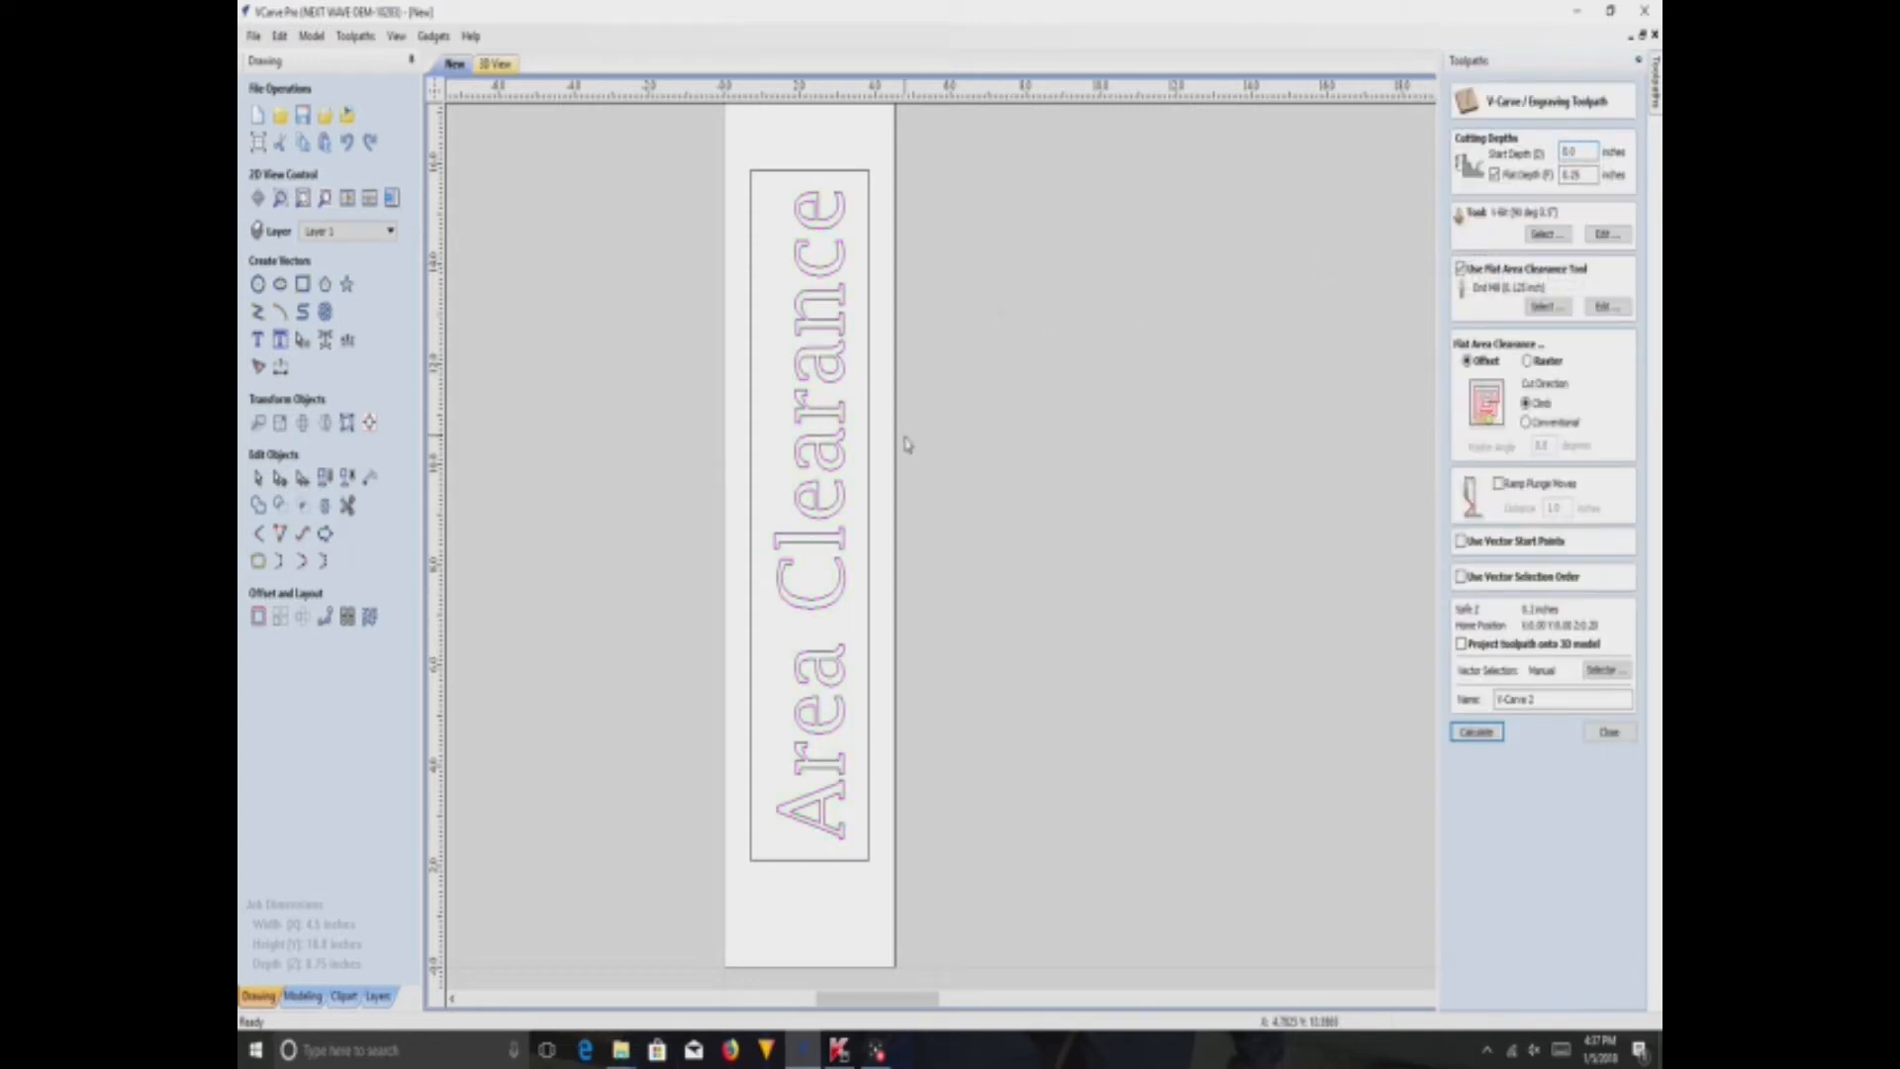
pyautogui.moveTo(1648, 222)
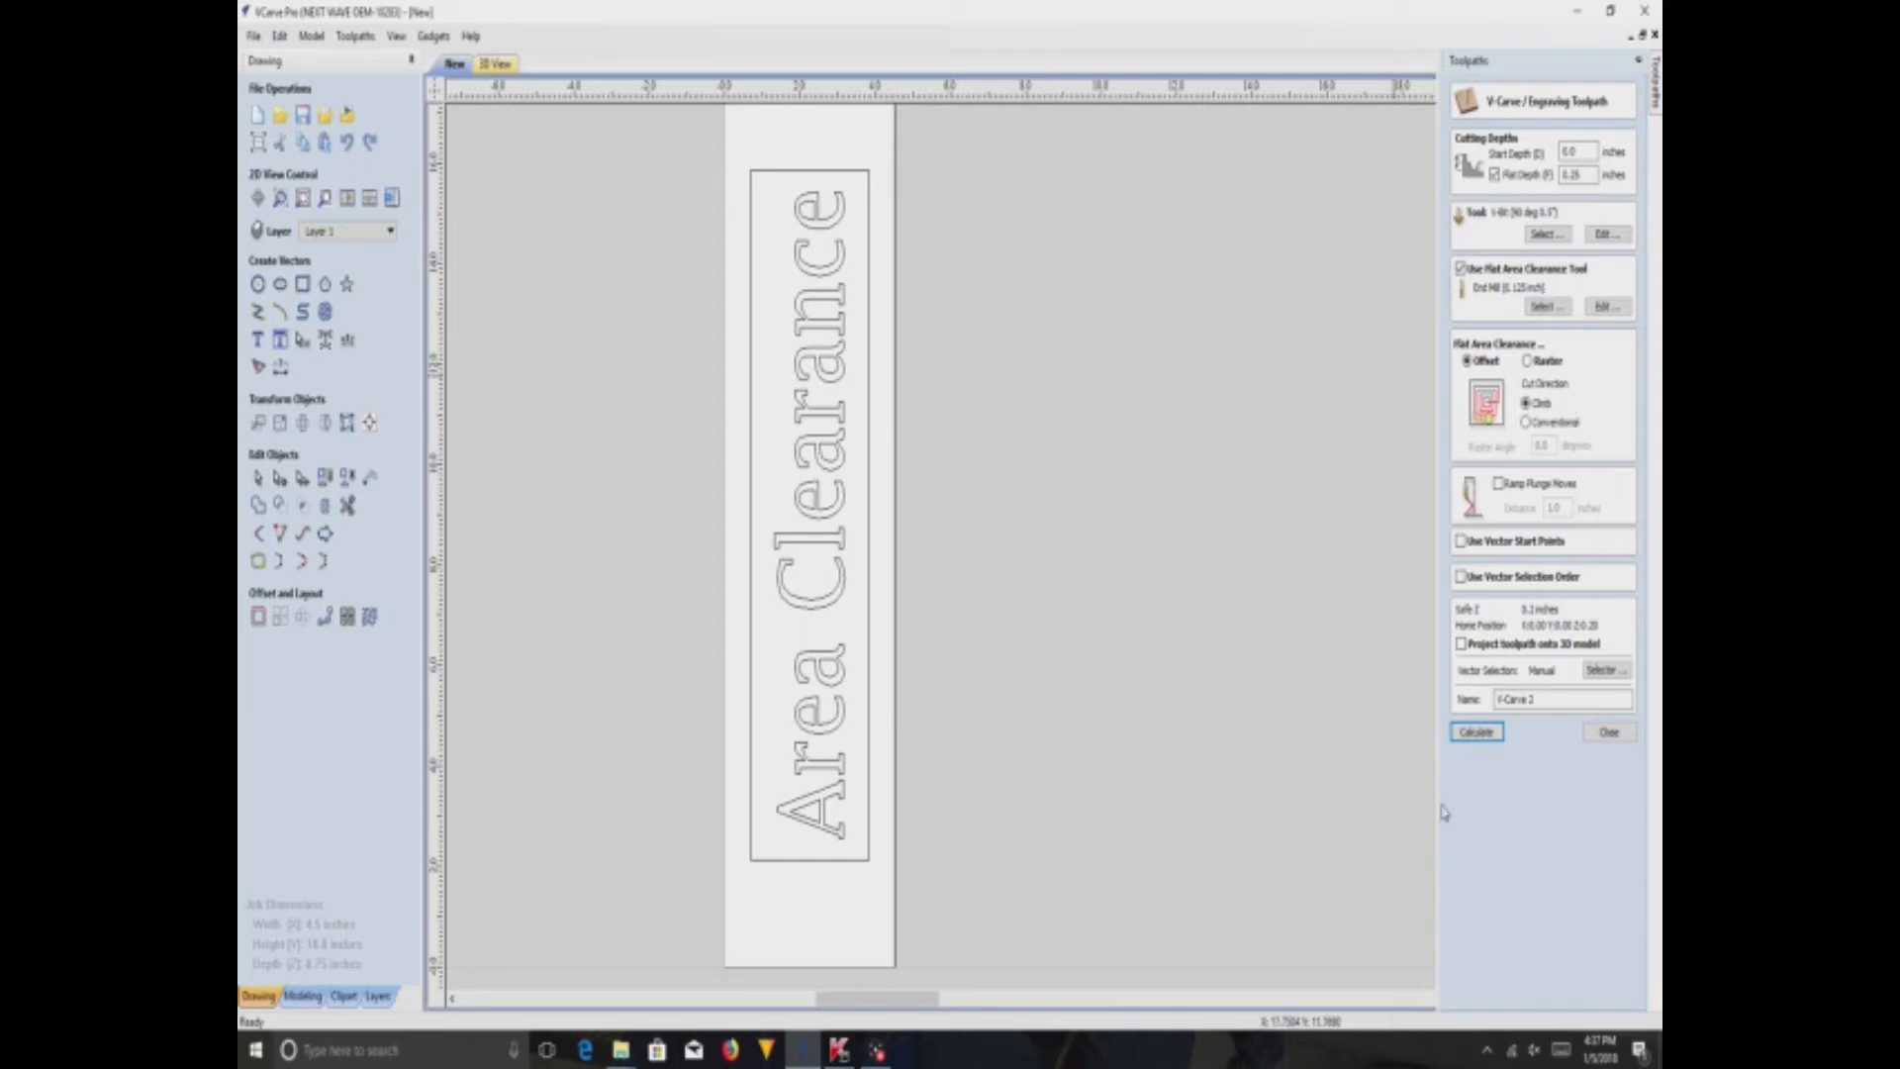
pyautogui.click(1474, 734)
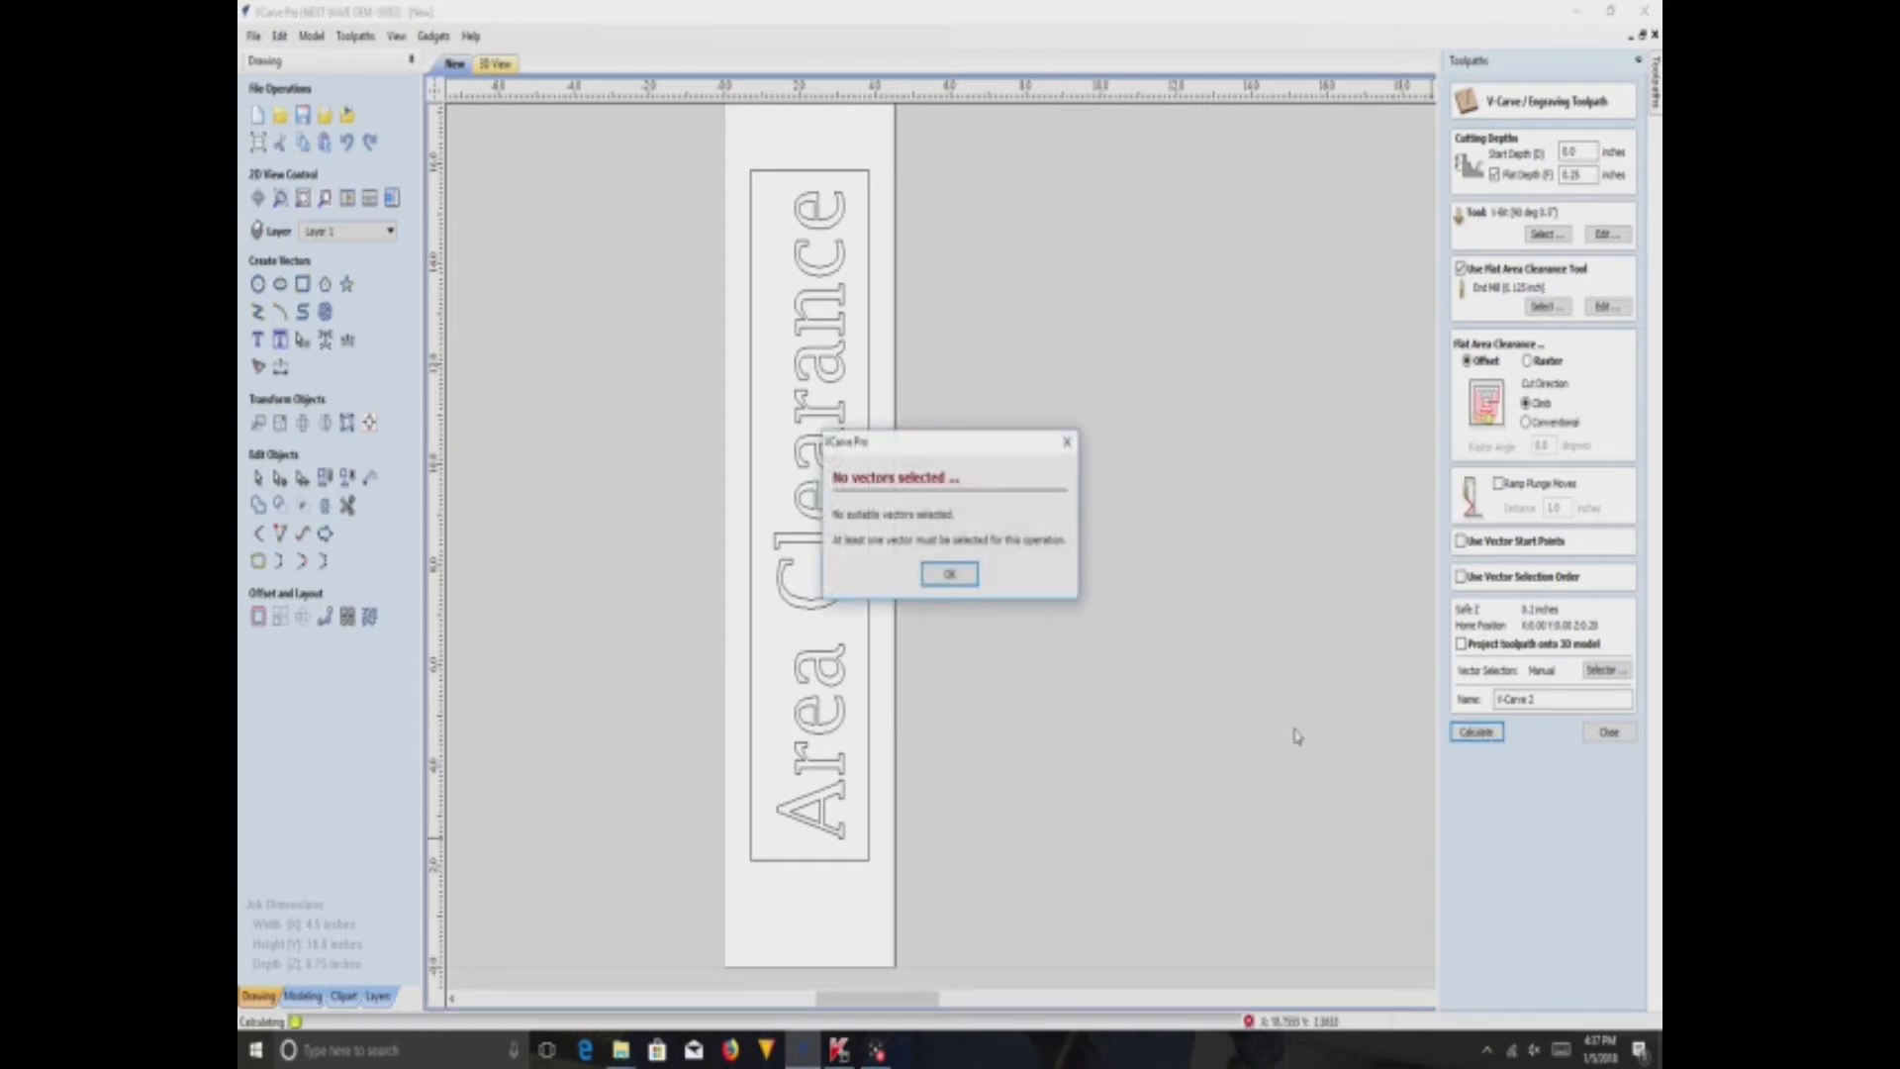
pyautogui.click(927, 582)
pyautogui.click(750, 683)
pyautogui.keyDown('shift'); pyautogui.click(845, 704); pyautogui.keyUp('shift')
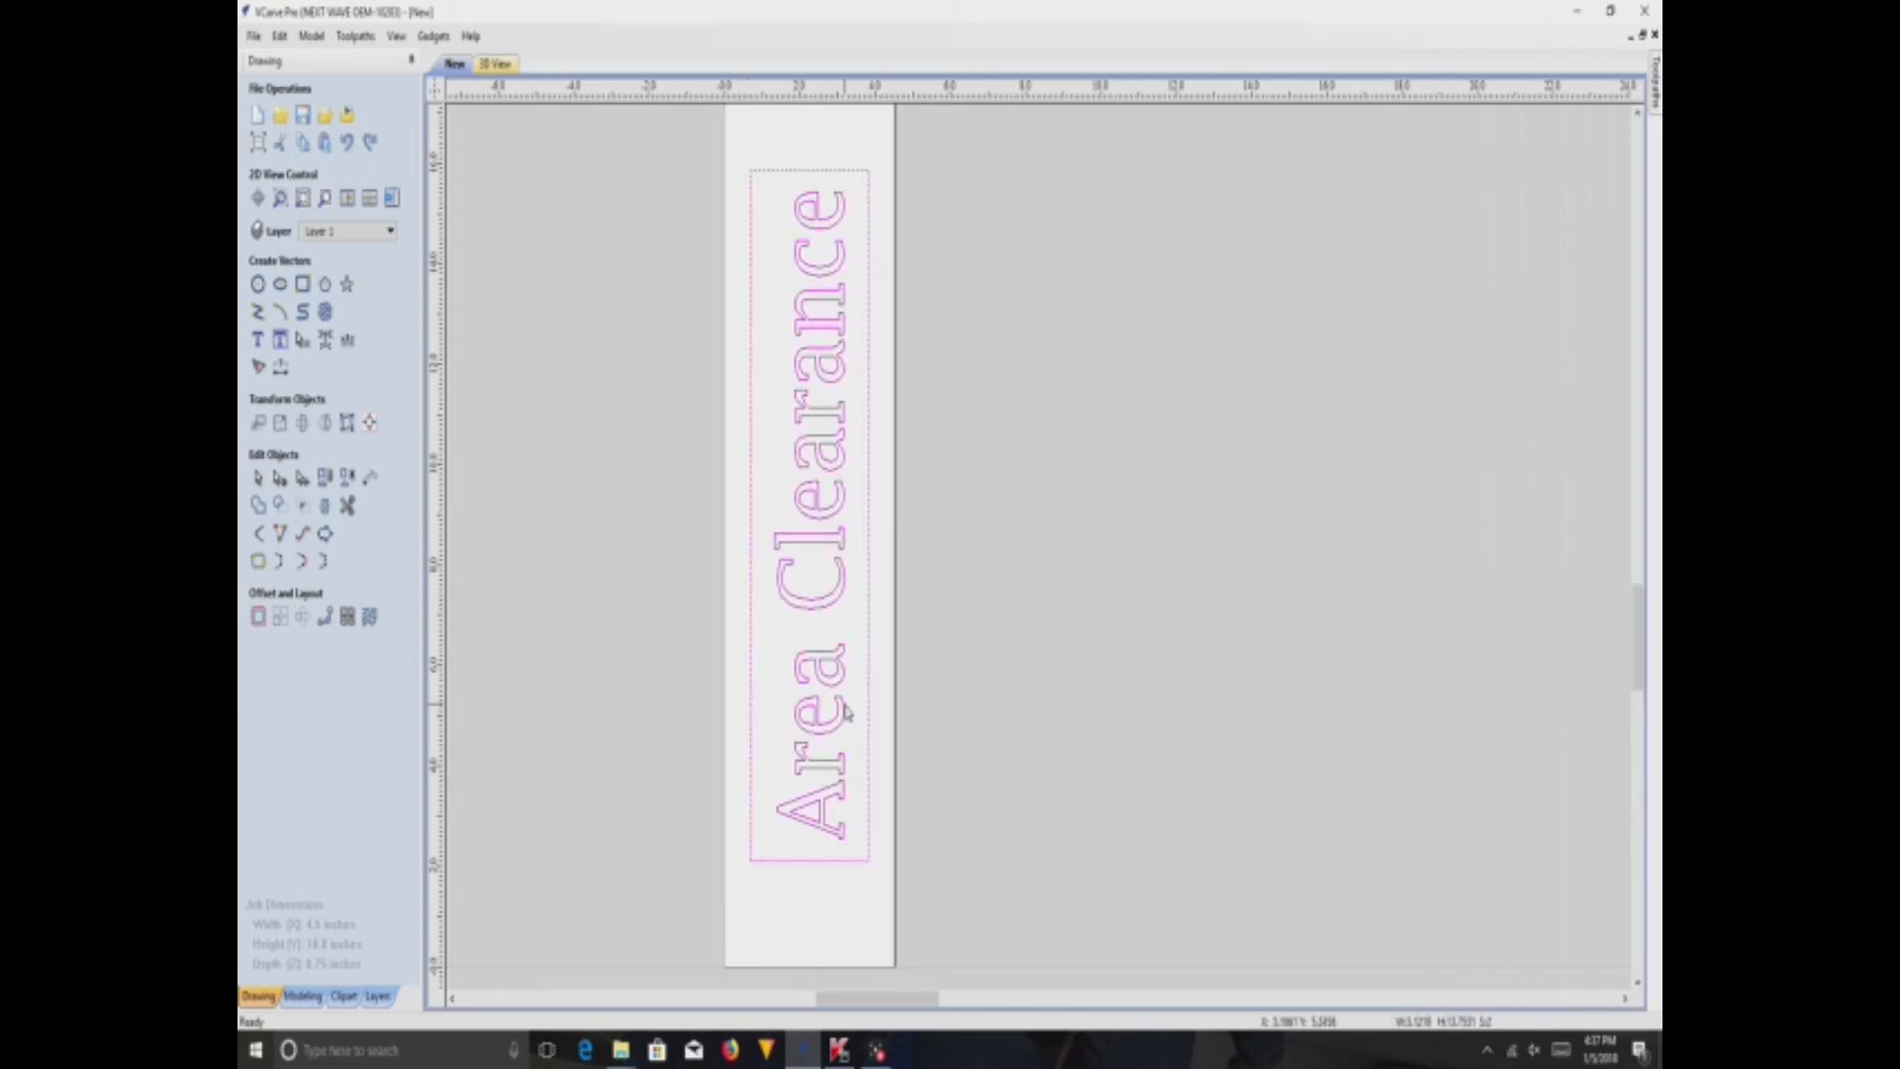
pyautogui.moveTo(1656, 85)
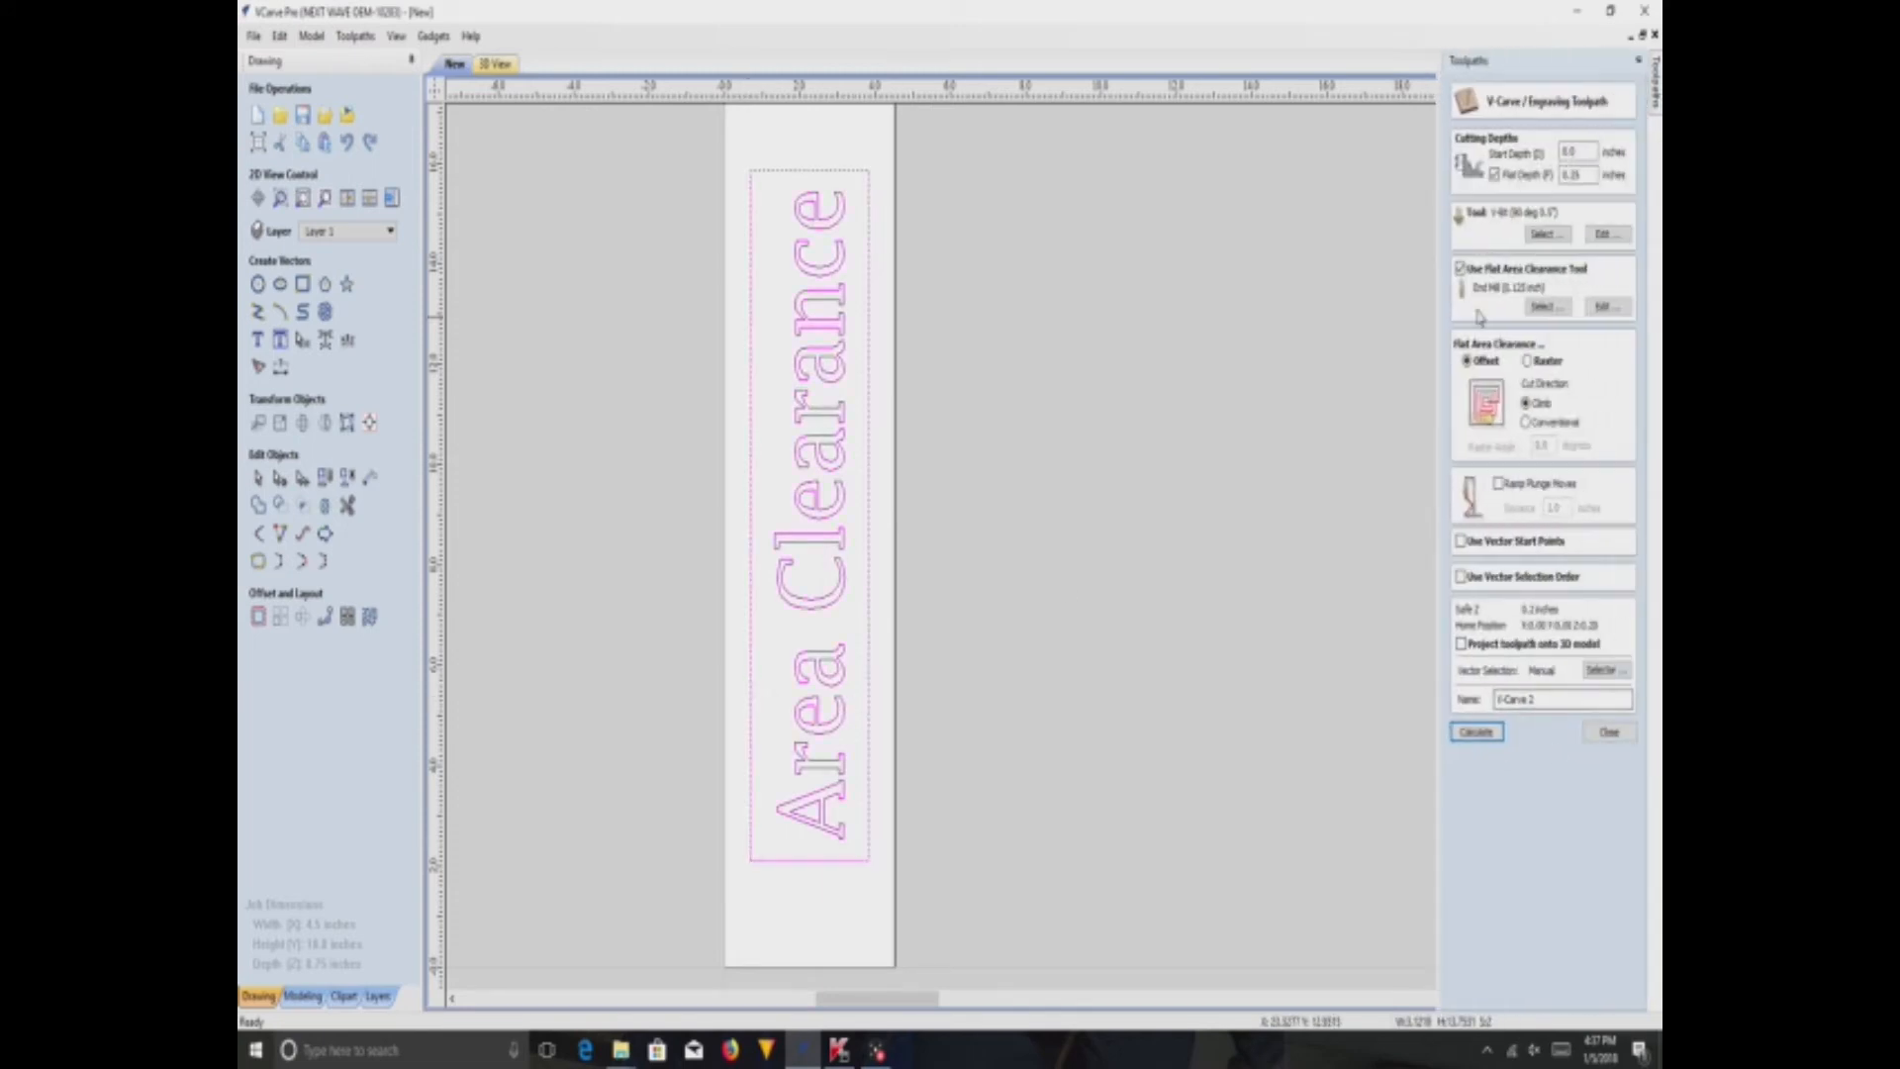
pyautogui.click(1484, 729)
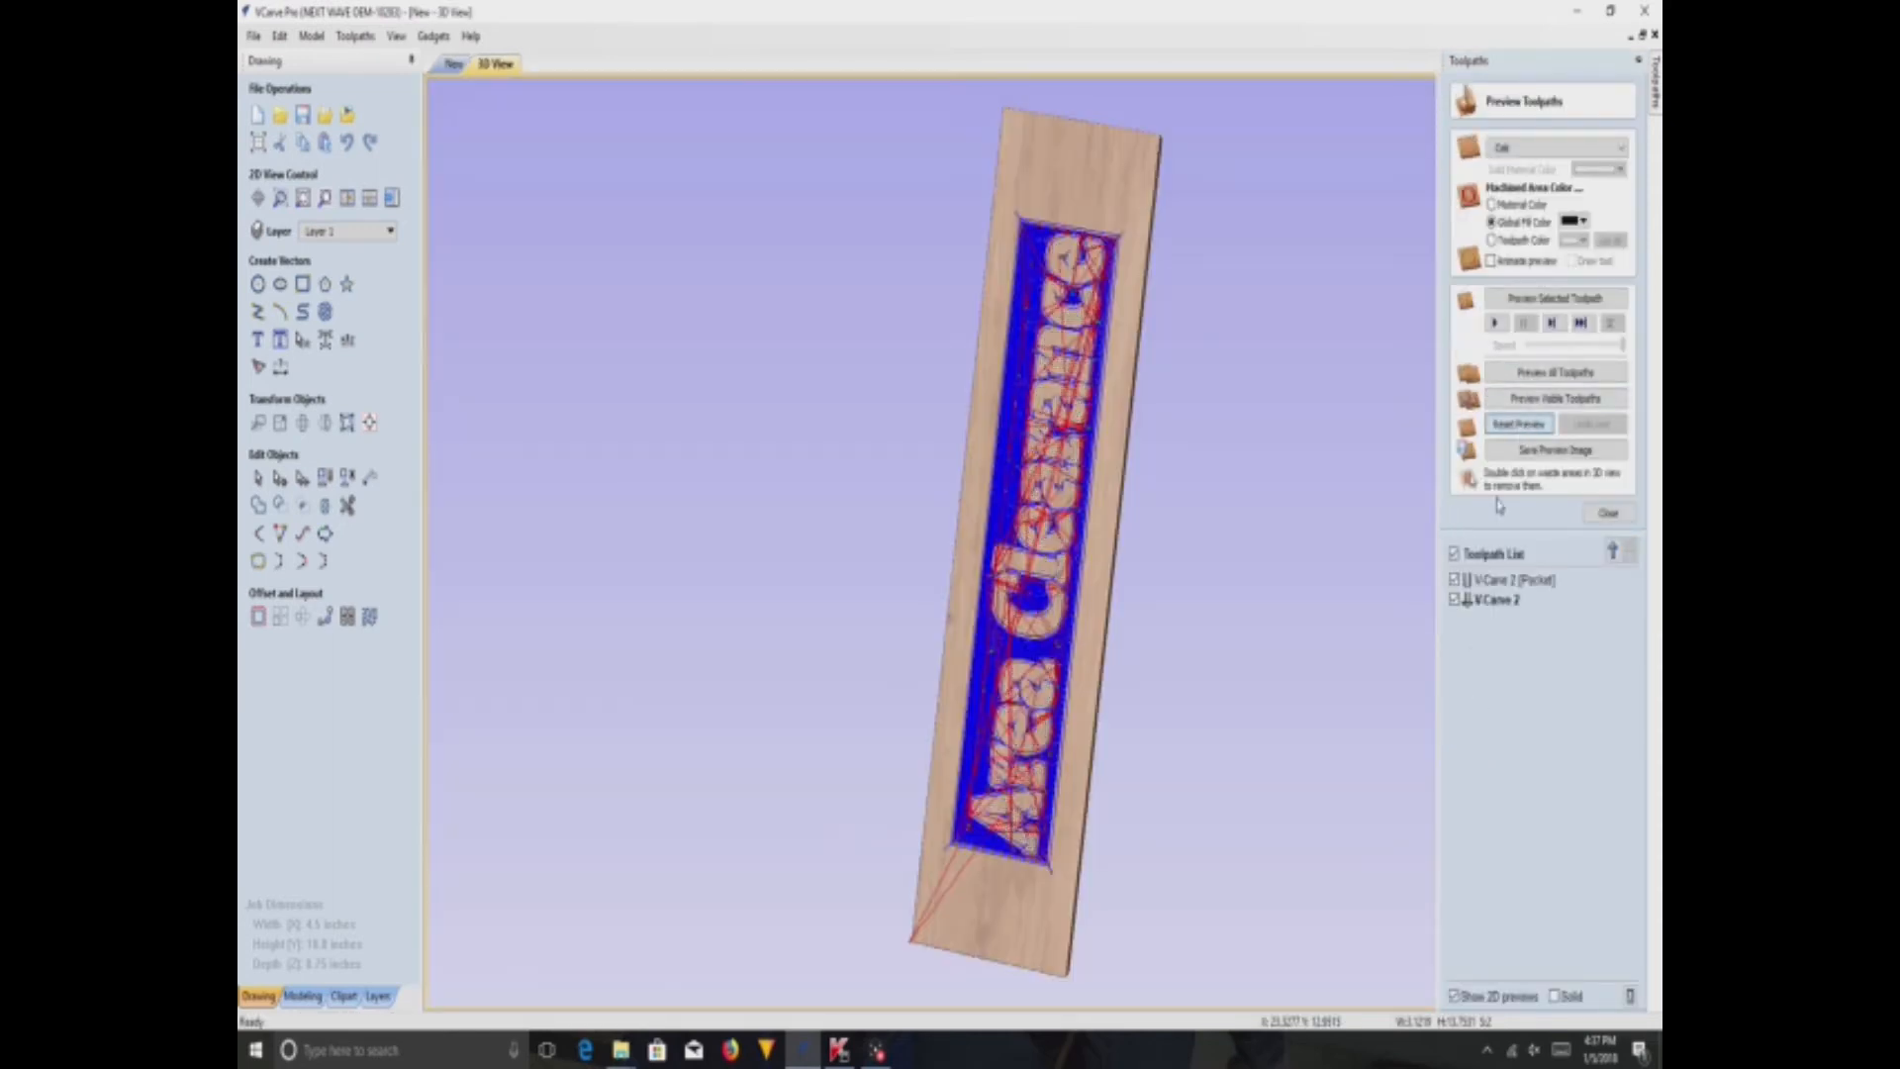
# - Preview the visible toolpaths for the bordered lettering and turn the 3D model to examine the sign horizontally
pyautogui.click(1536, 400)
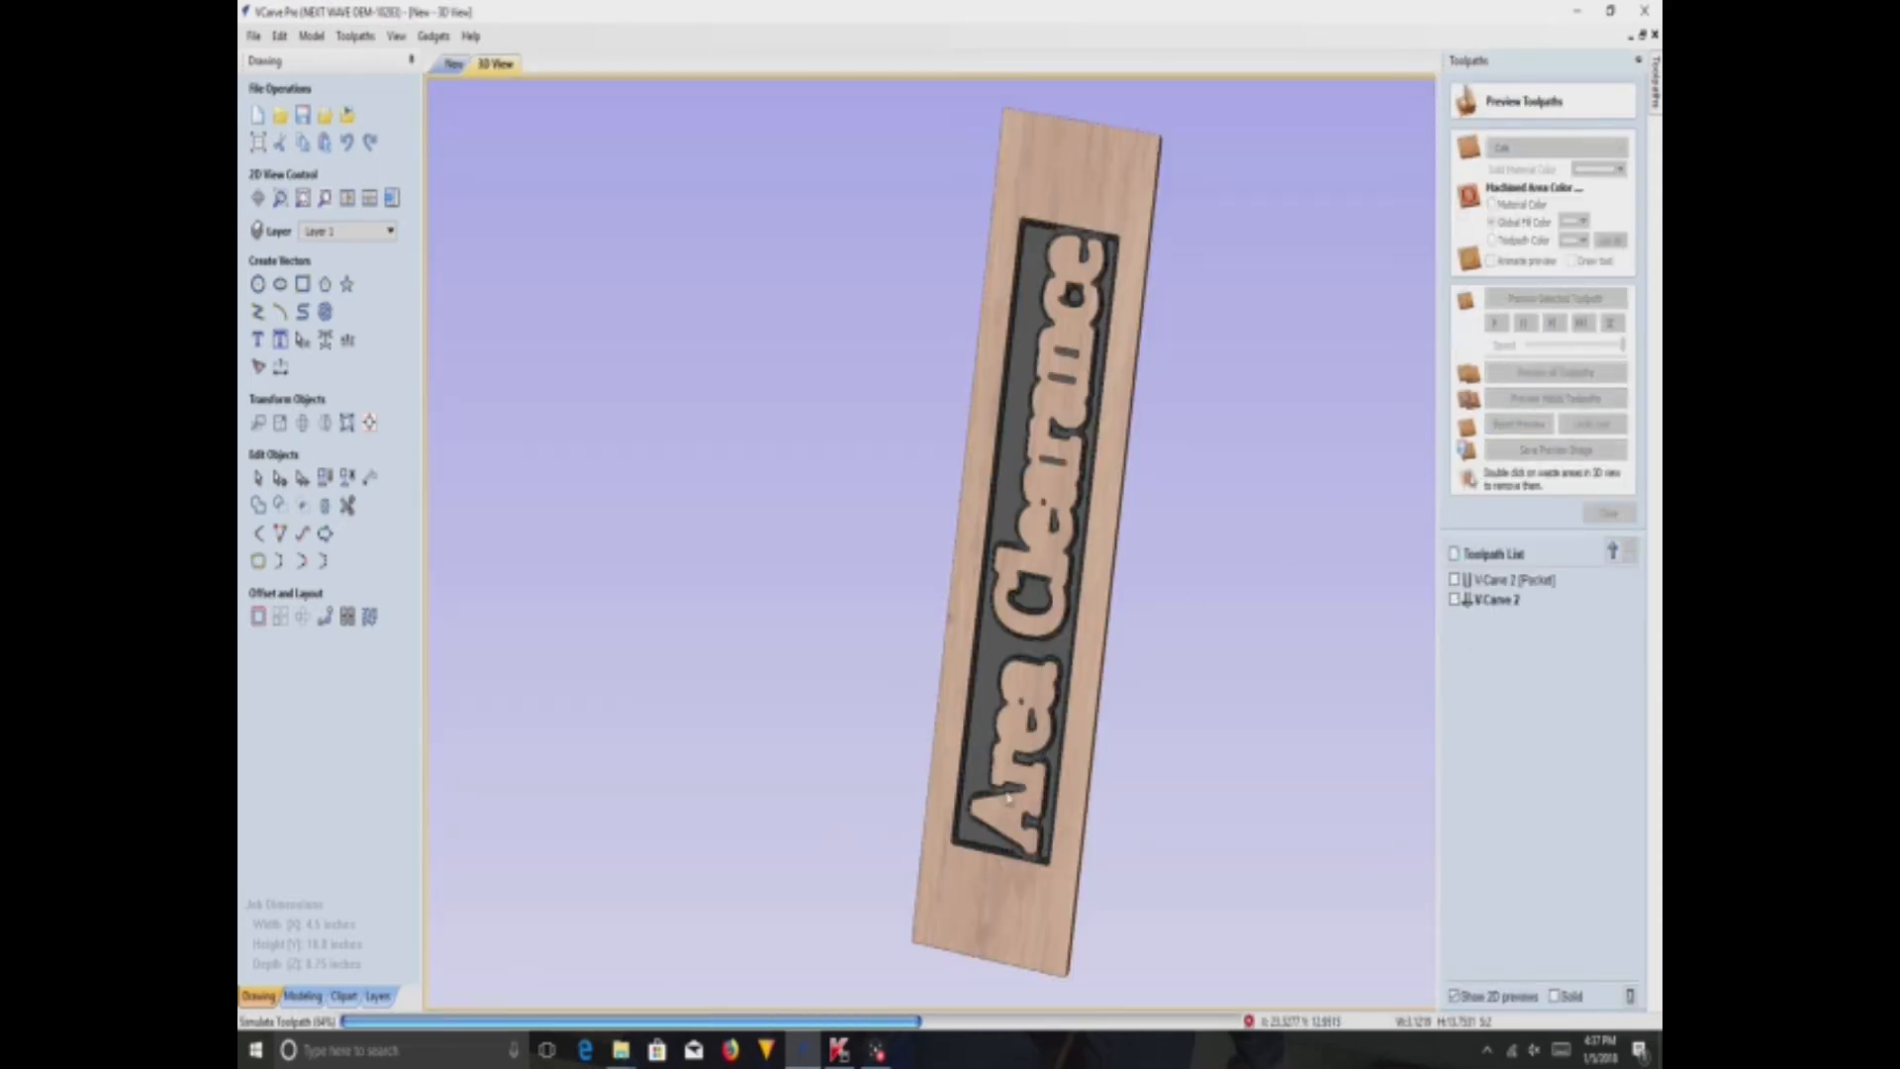
pyautogui.moveTo(1193, 600); pyautogui.dragTo(1476, 244)
pyautogui.moveTo(1656, 85)
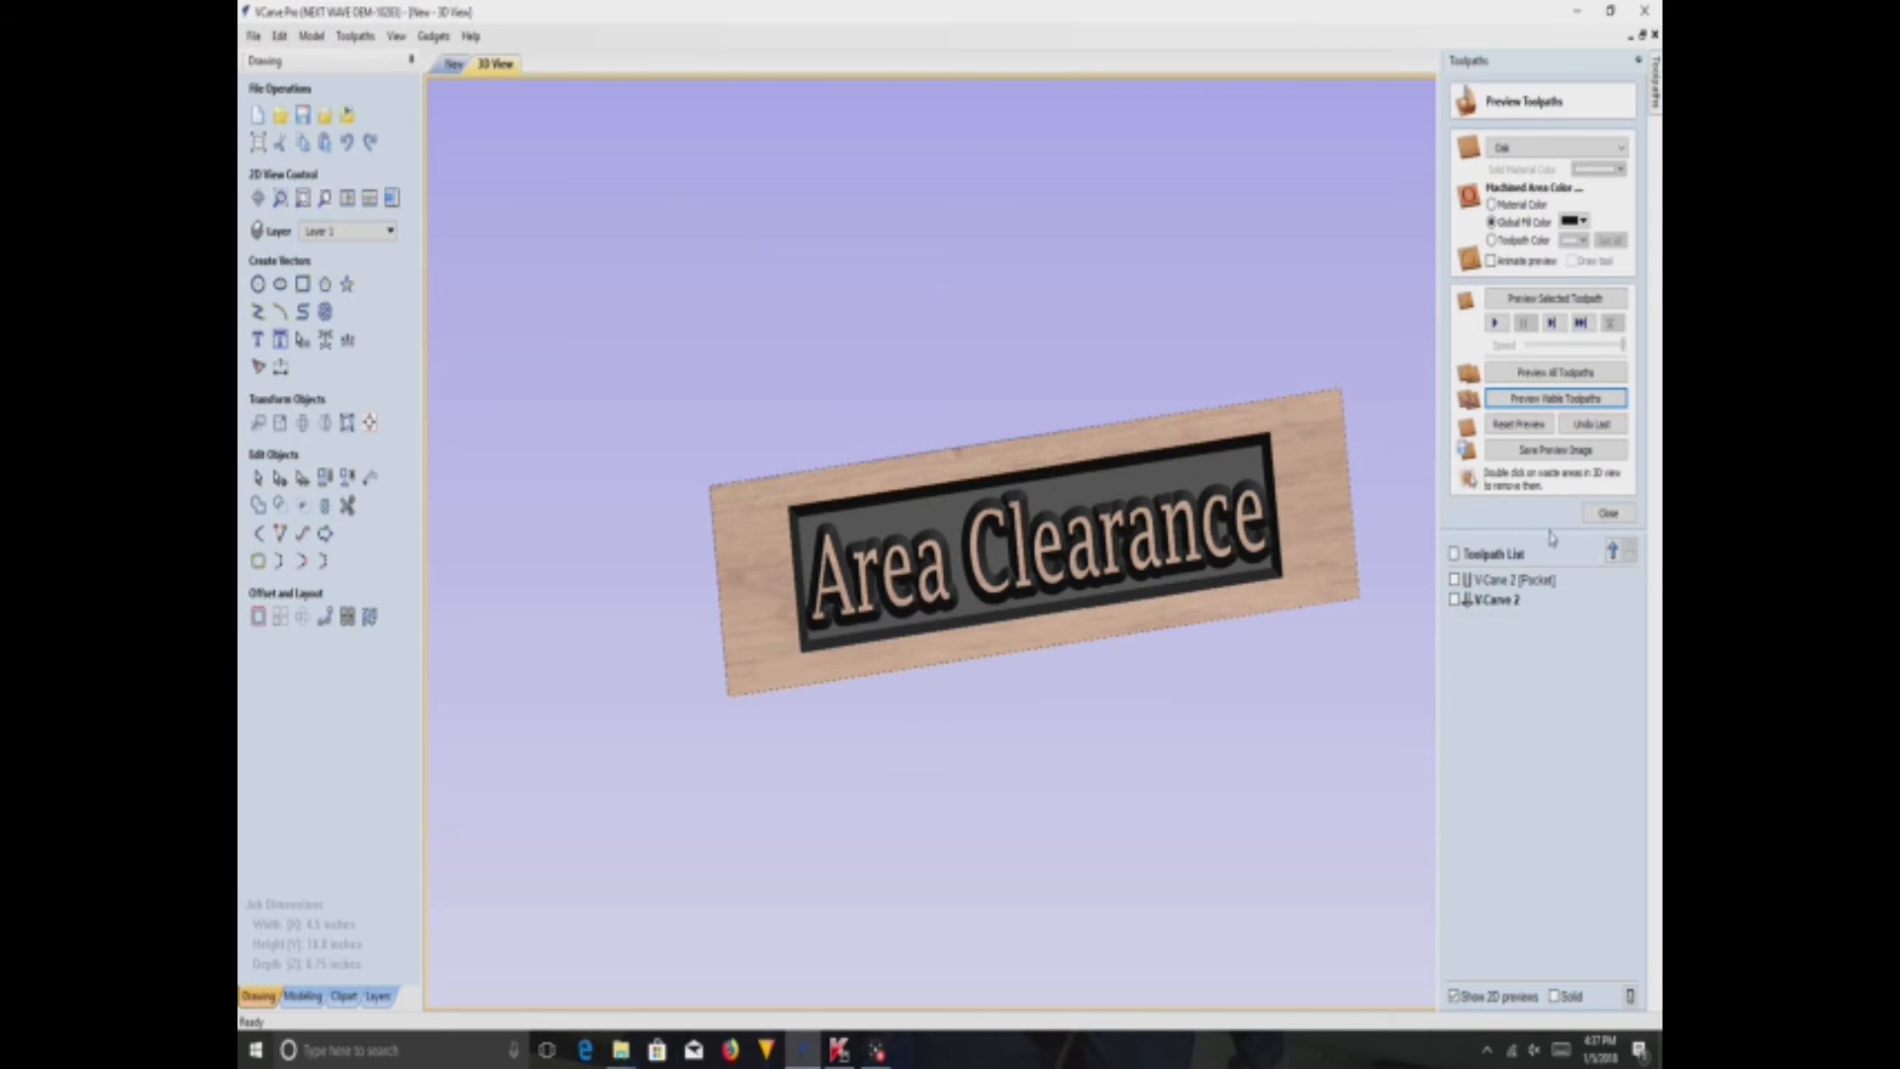
pyautogui.click(1496, 323)
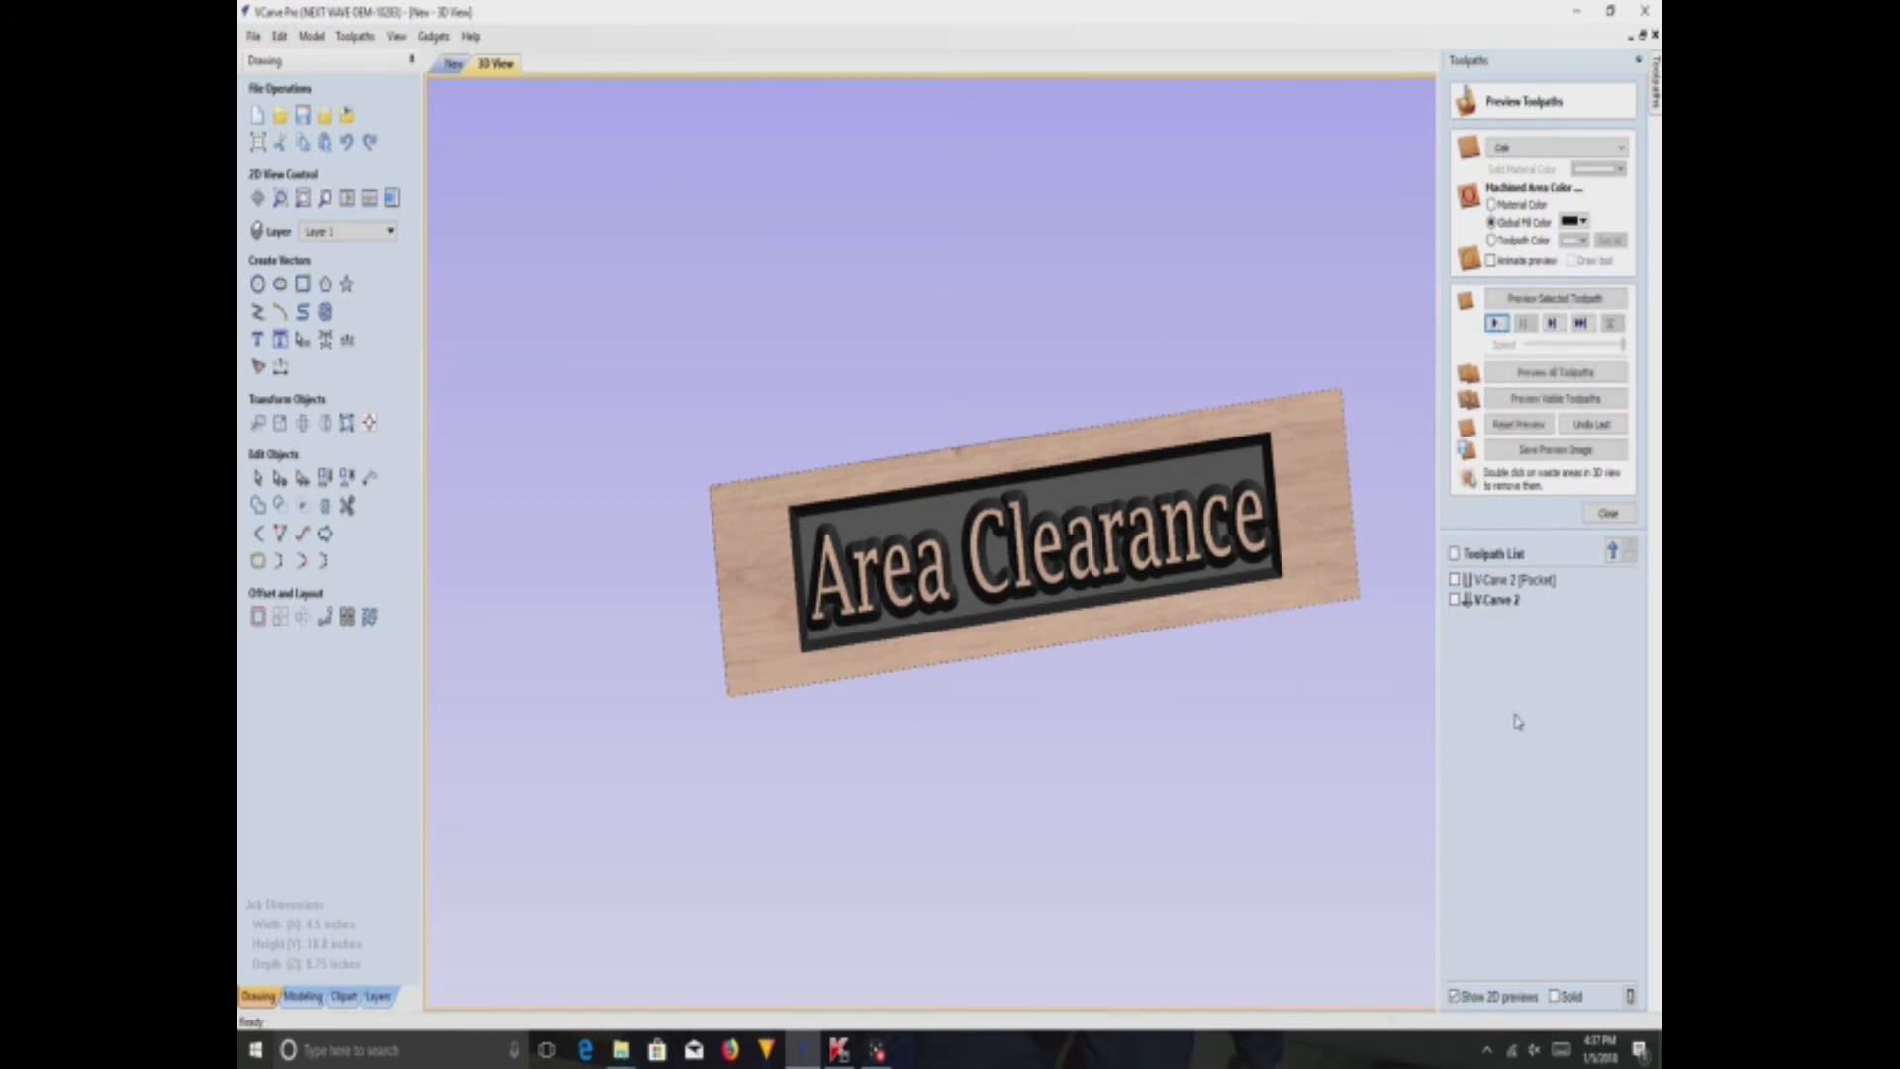
# - Reset the preview and simulate only the V-Carve 2 [Pocket] clearance toolpath, examining the cut at an angle
pyautogui.click(1453, 580)
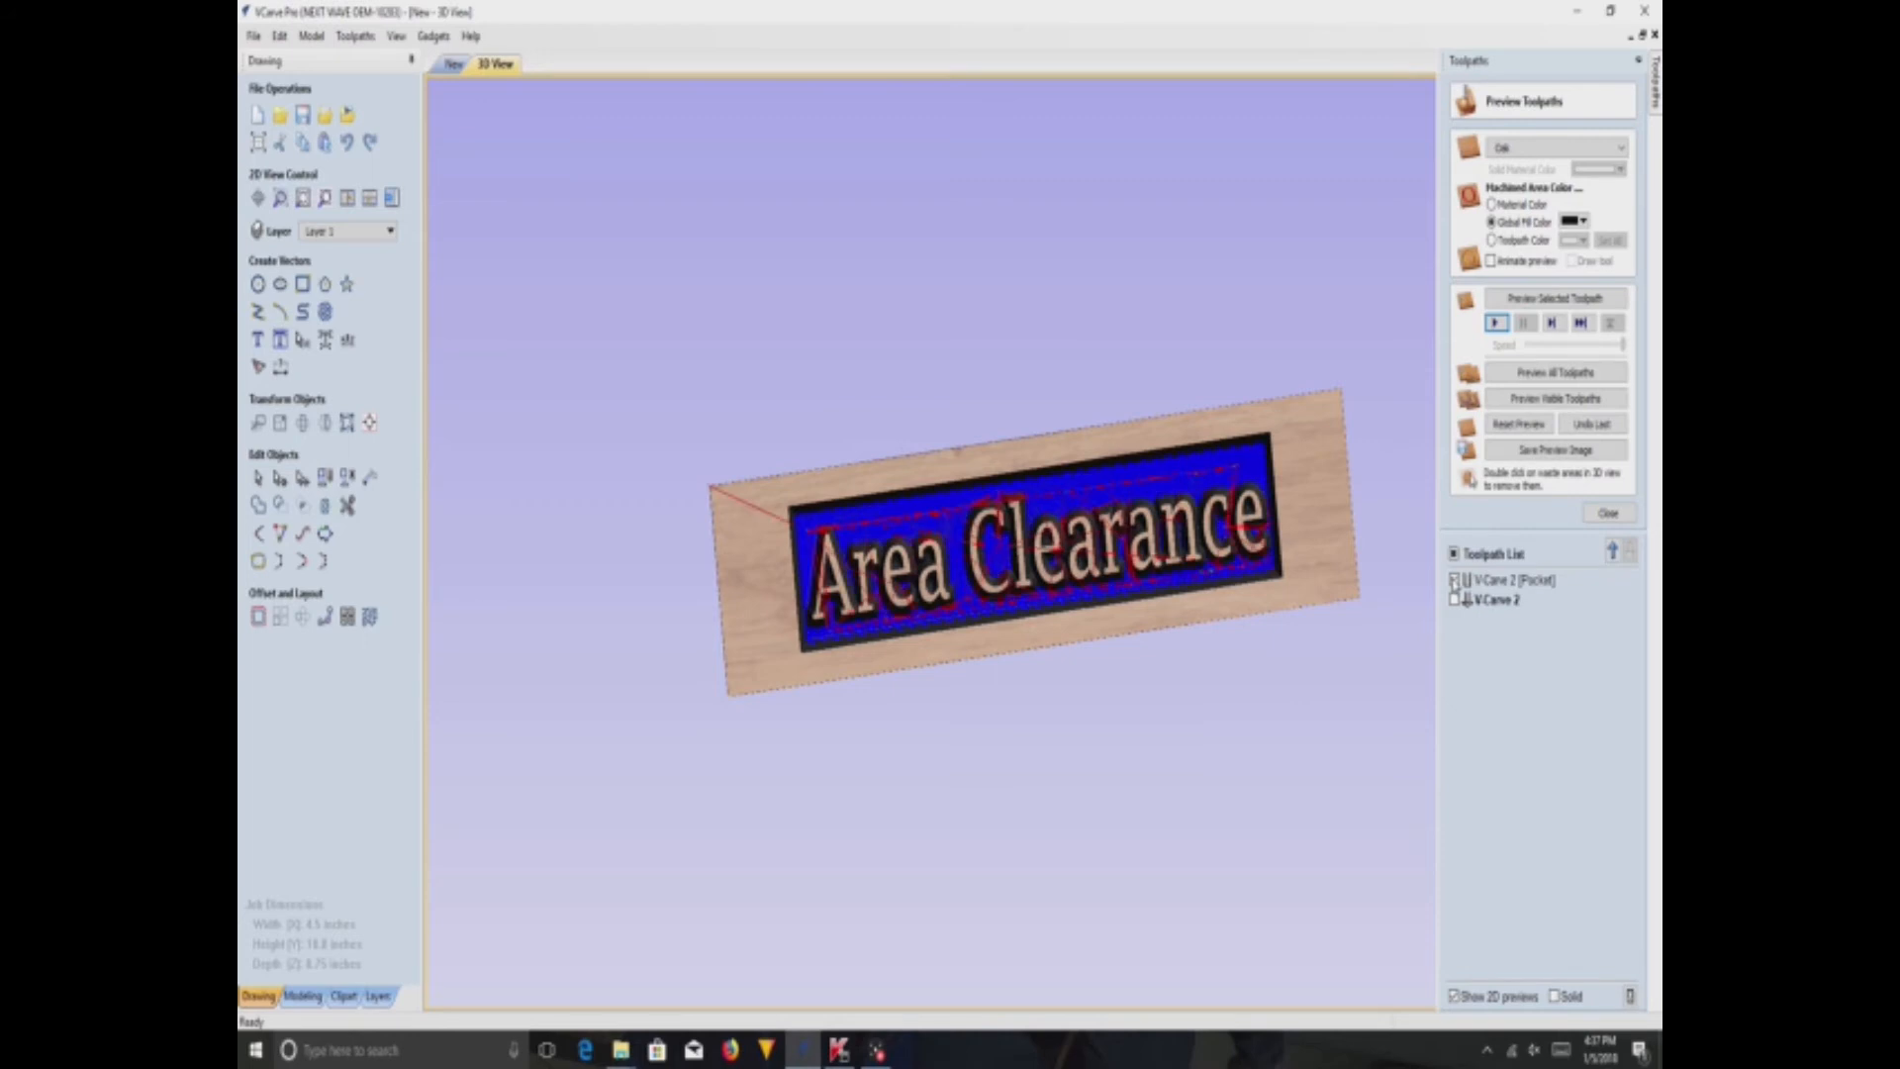
pyautogui.click(1517, 399)
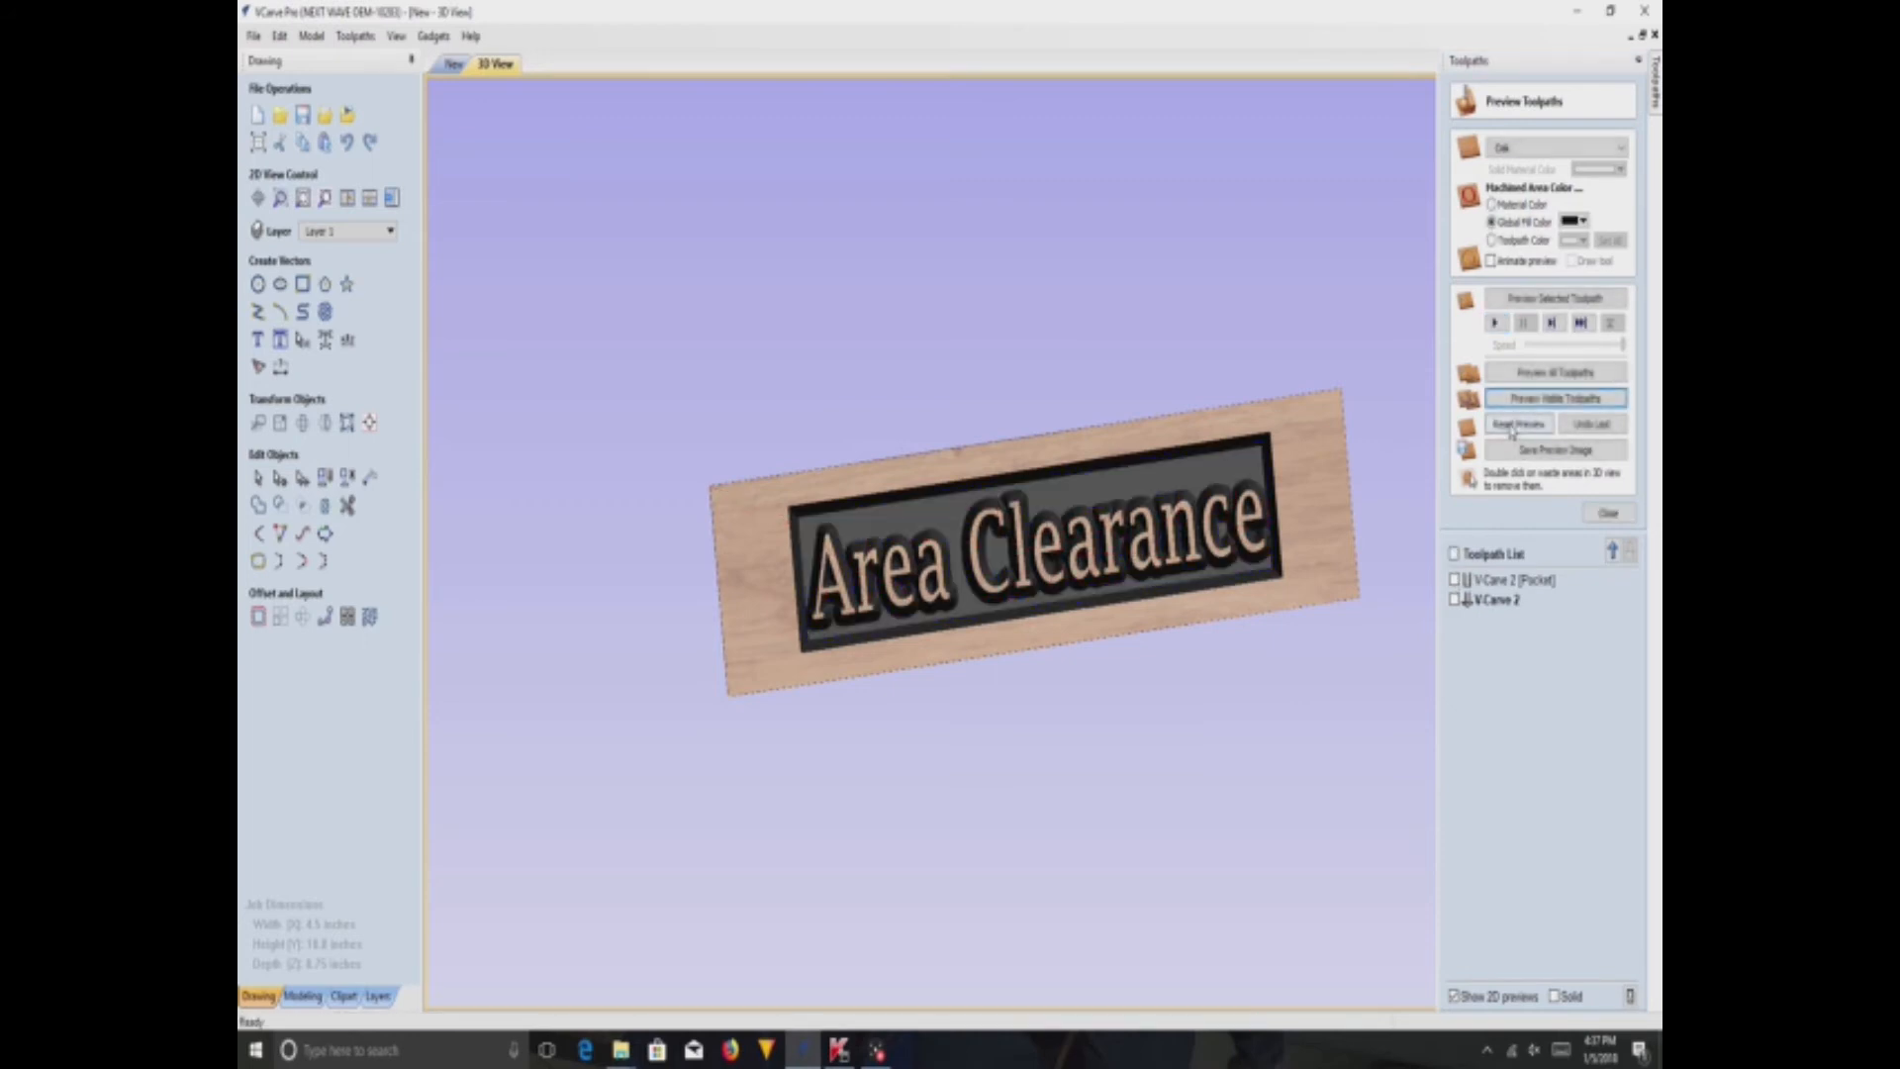
pyautogui.click(1514, 424)
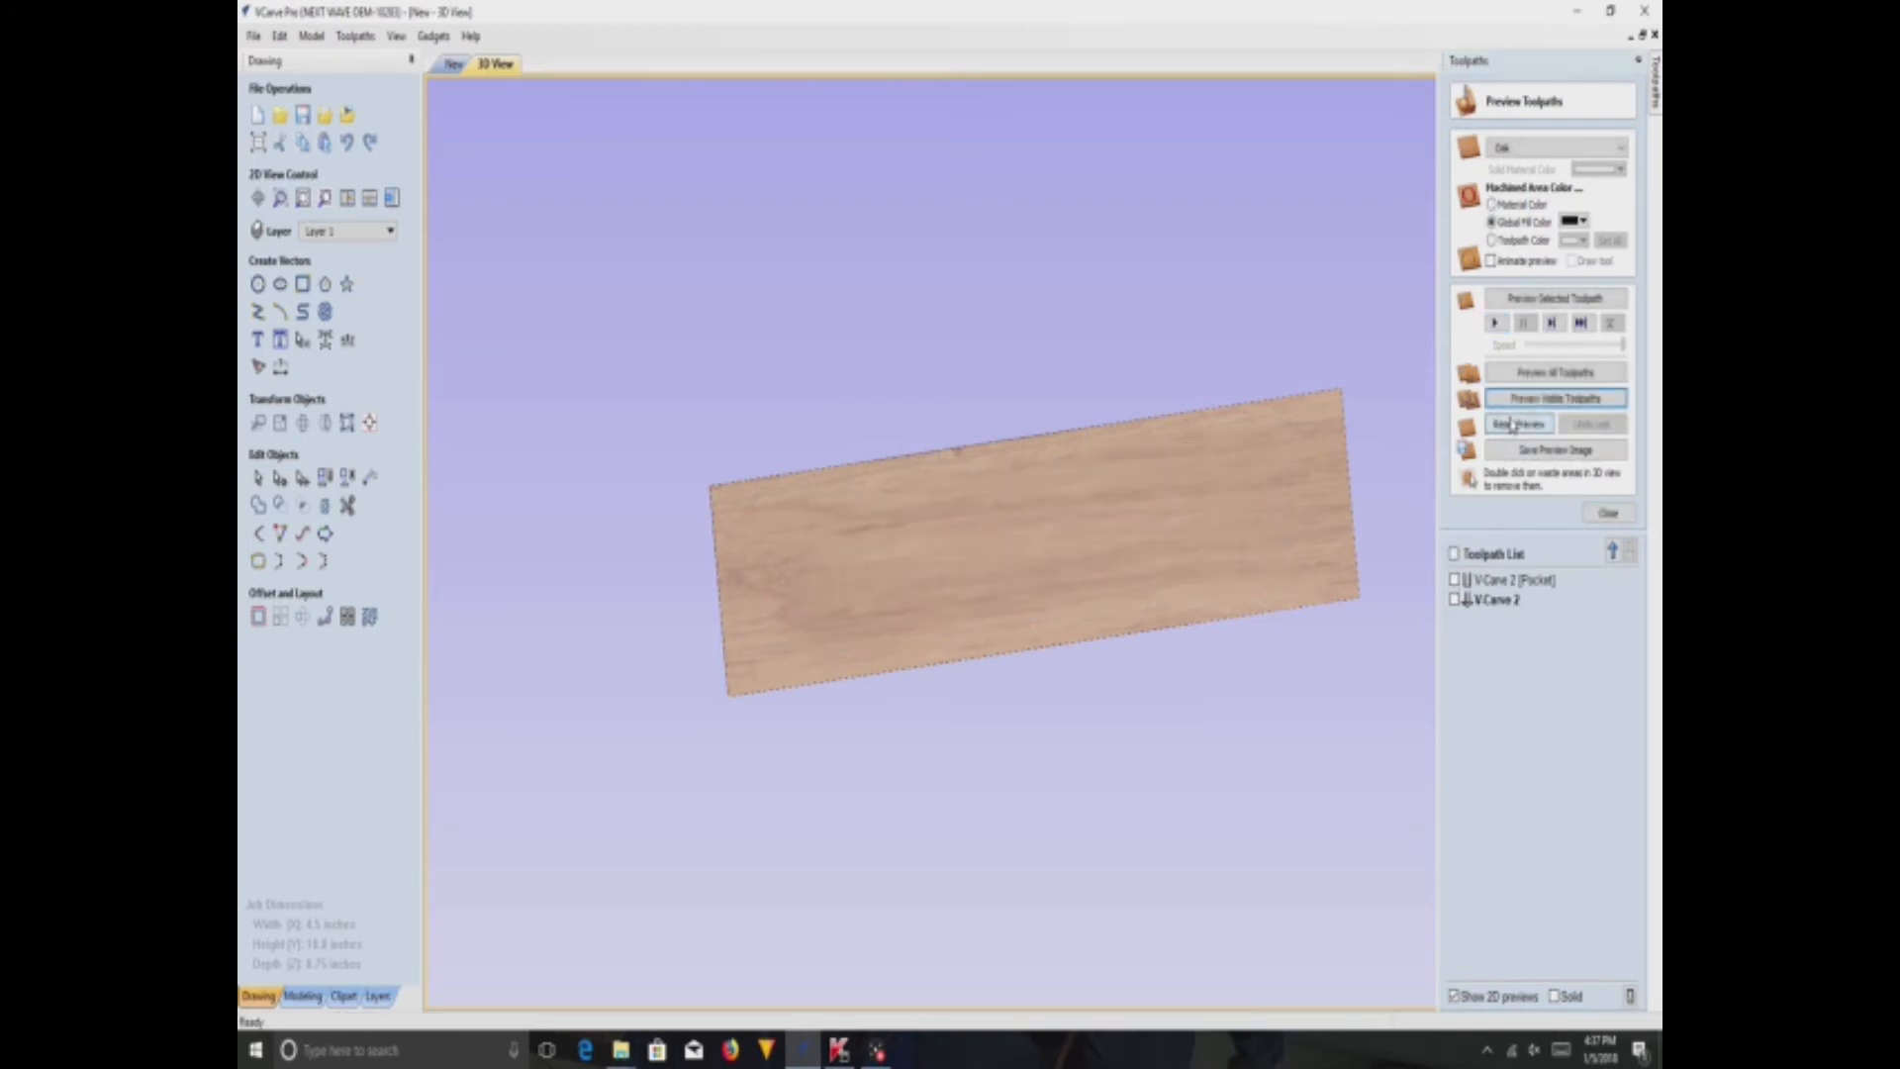
pyautogui.click(1454, 580)
pyautogui.click(1555, 398)
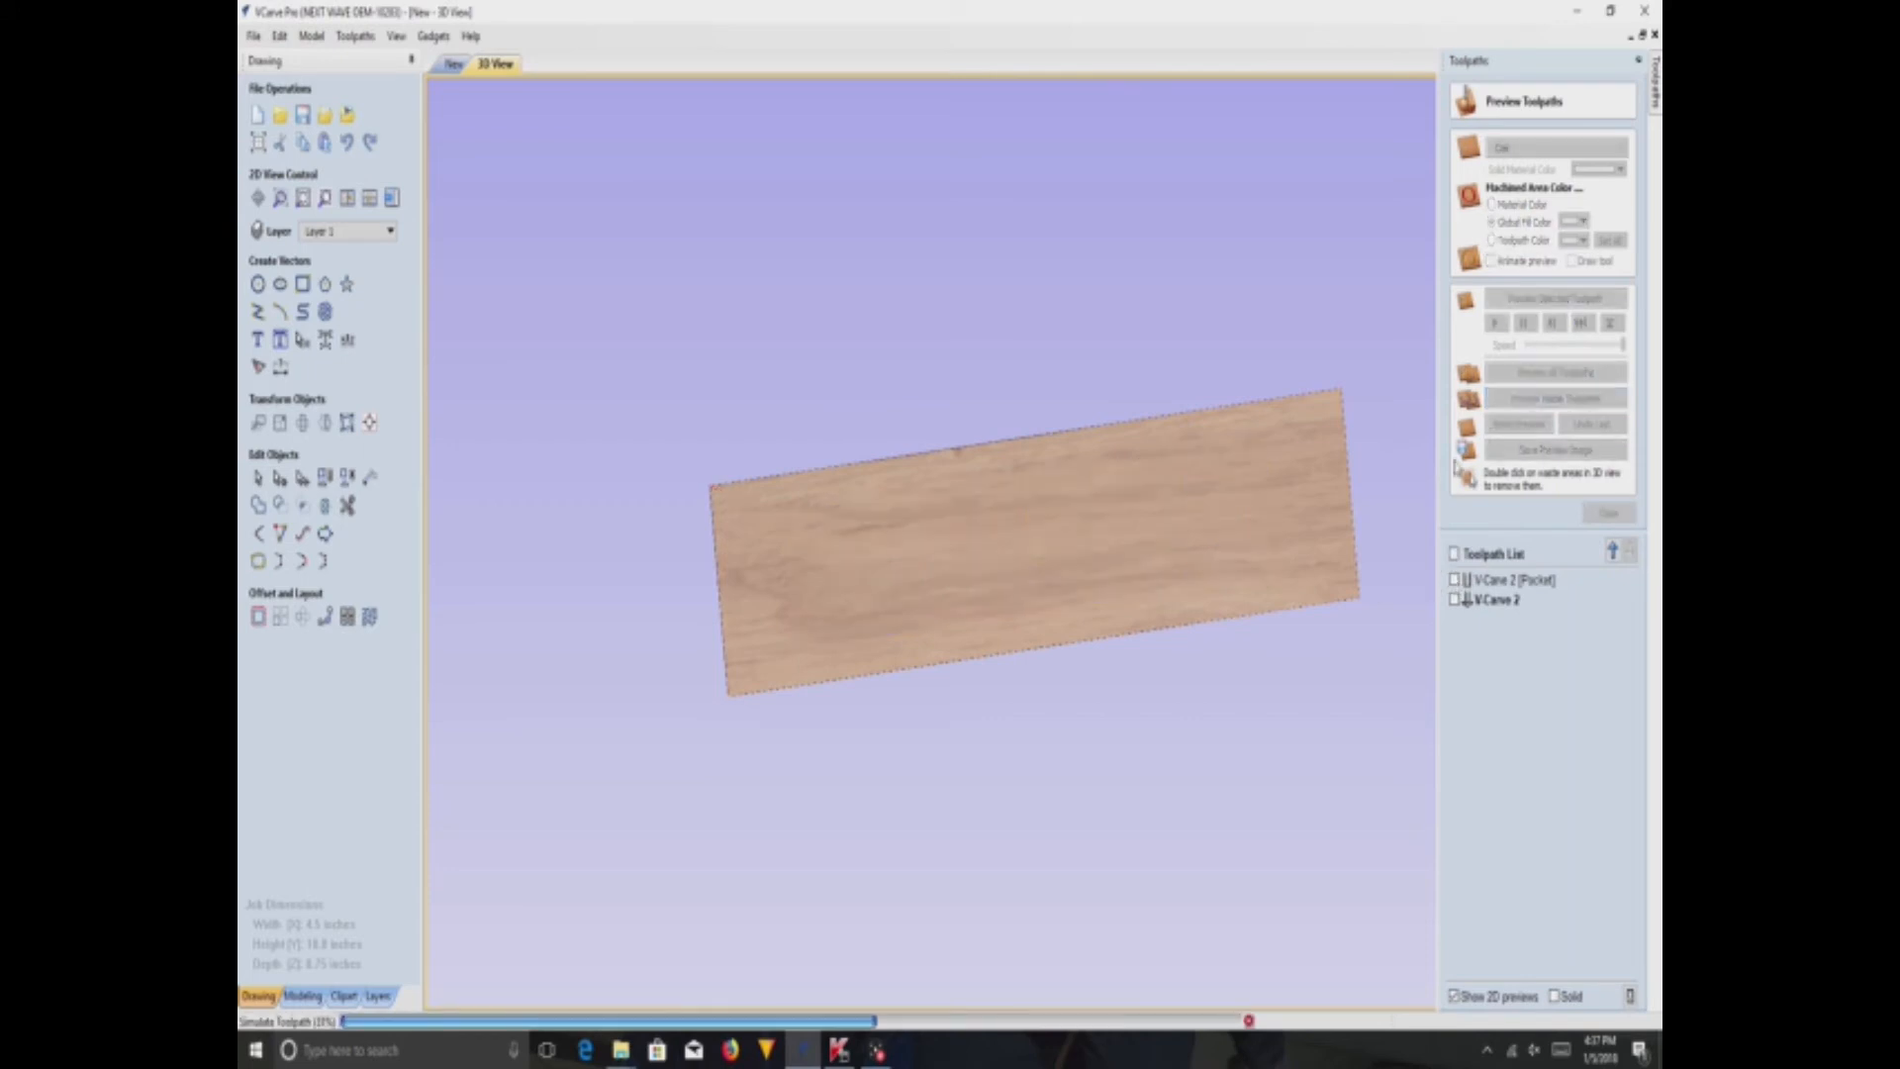
pyautogui.moveTo(1267, 572); pyautogui.dragTo(1204, 494)
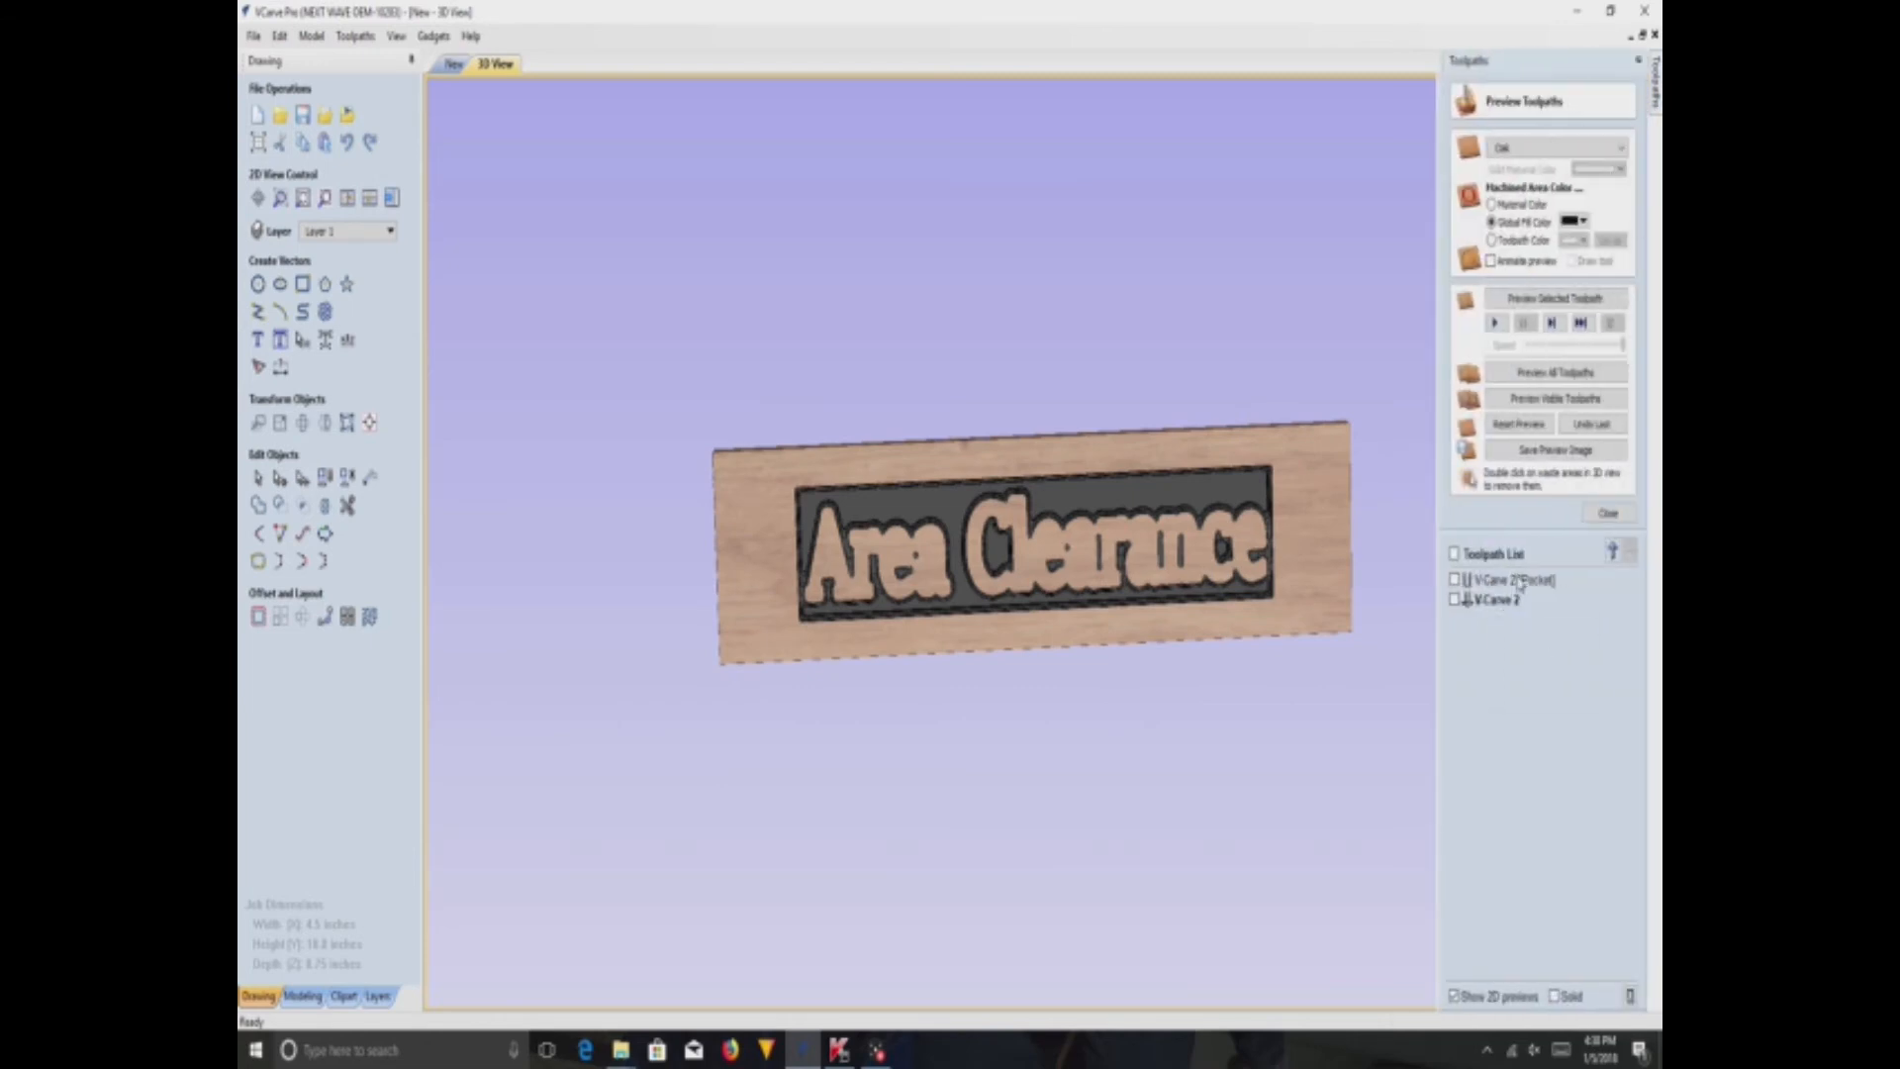
# - Add the V-Carve 2 V-bit toolpath to the carving preview
pyautogui.moveTo(1520, 590)
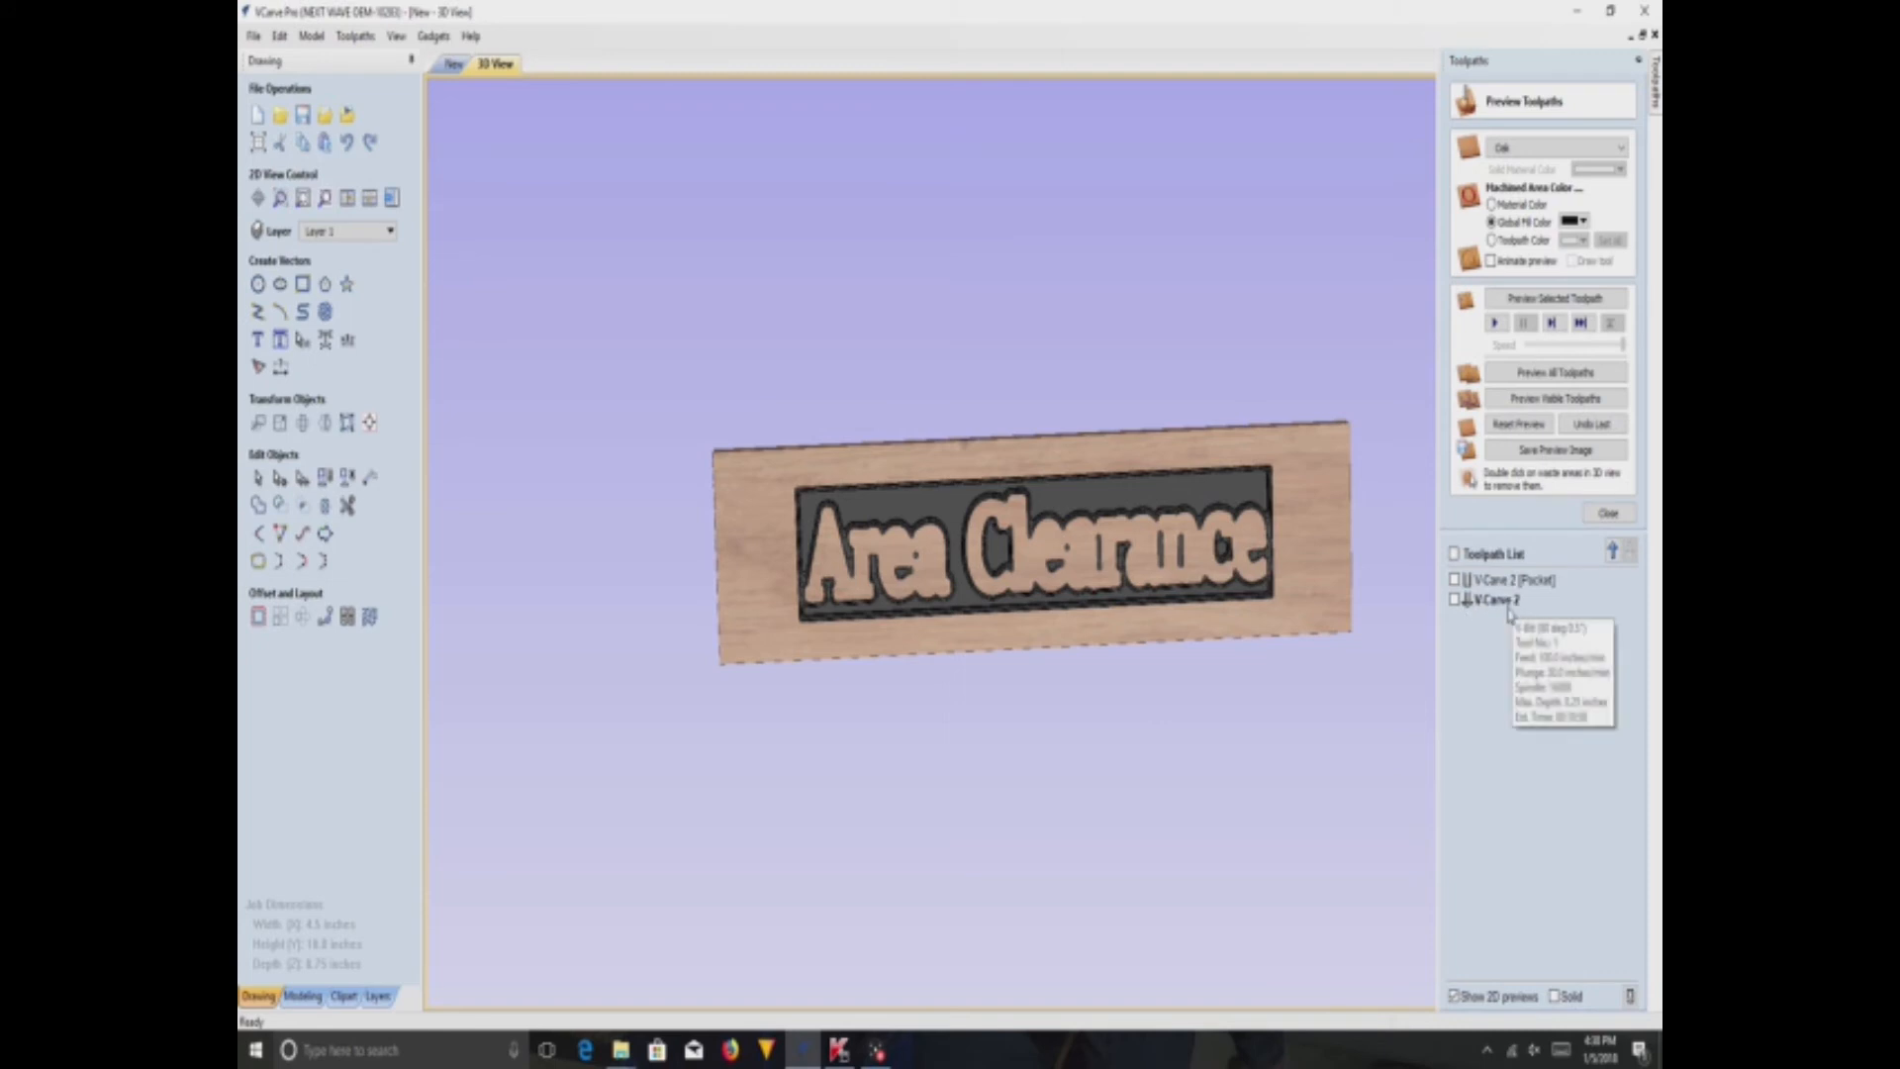
pyautogui.click(1454, 601)
pyautogui.click(1552, 398)
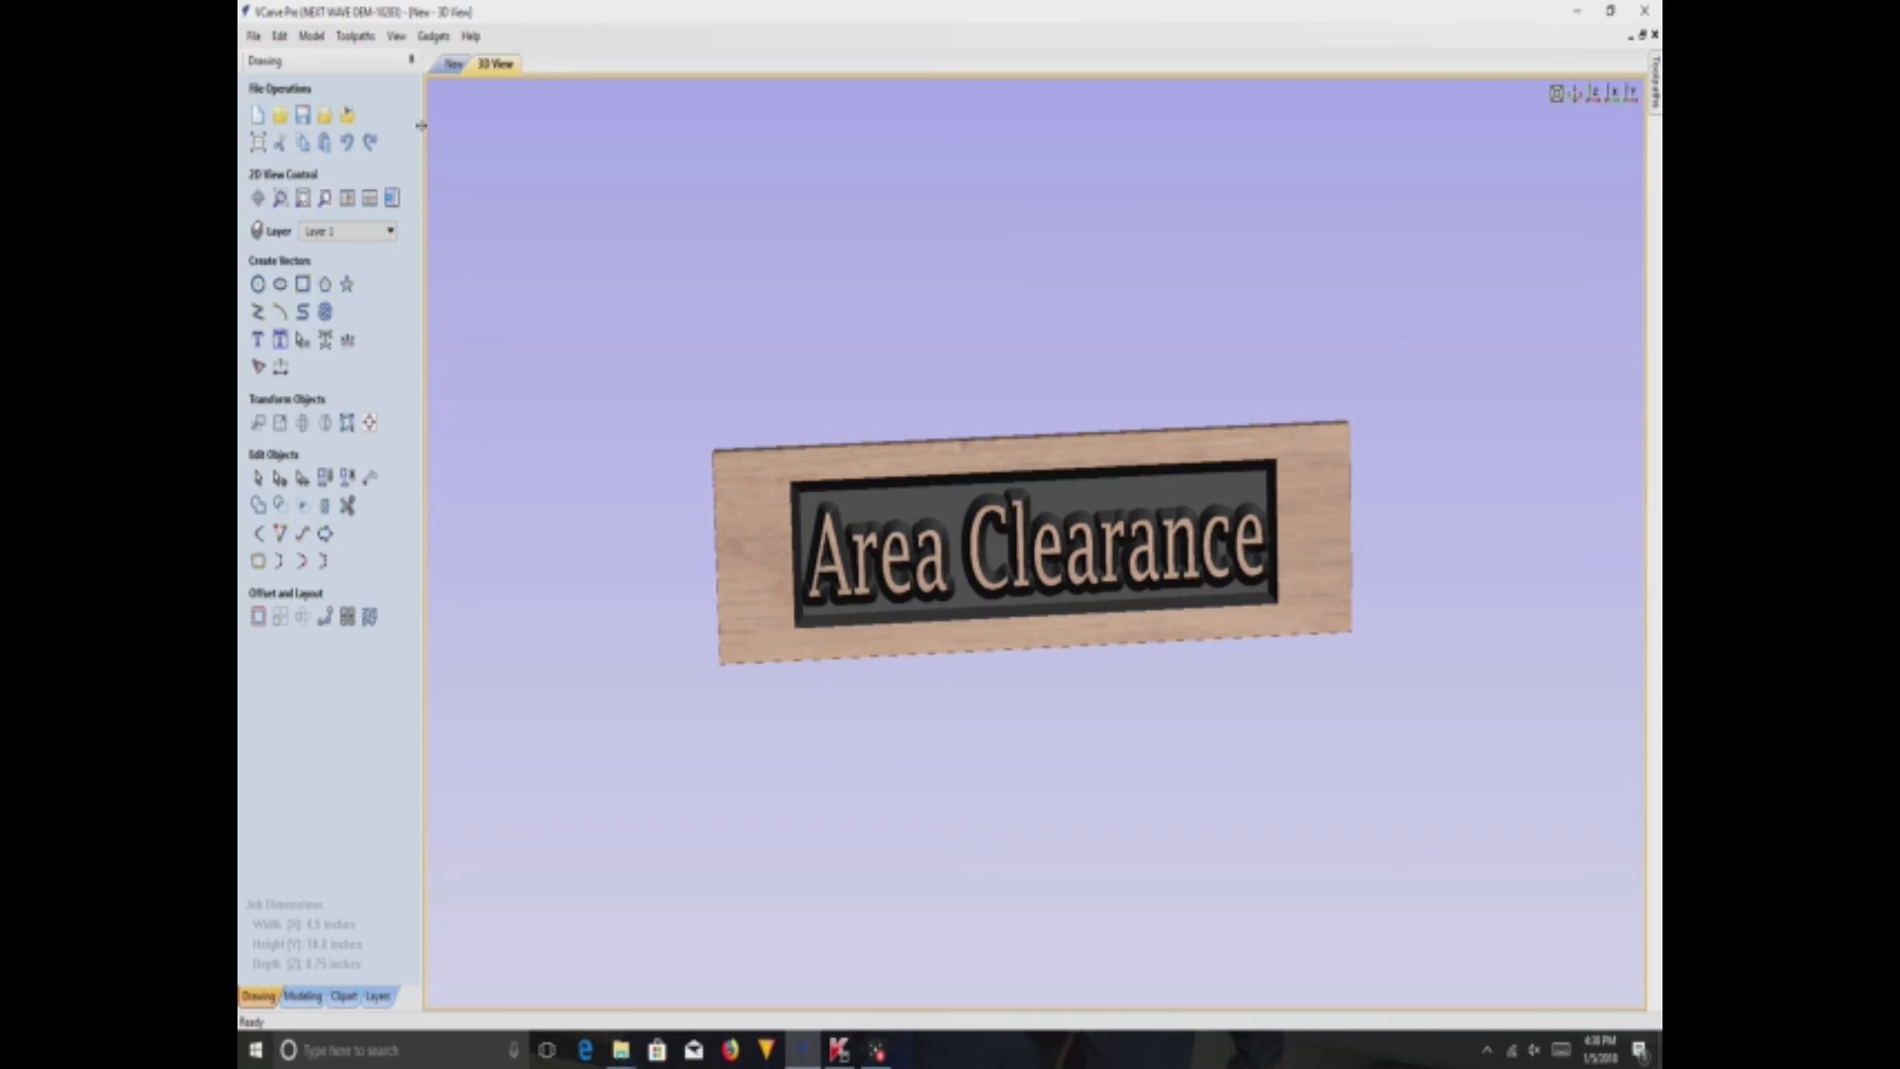
# - Delete the rectangular border around the text in the 2D drawing
pyautogui.click(454, 63)
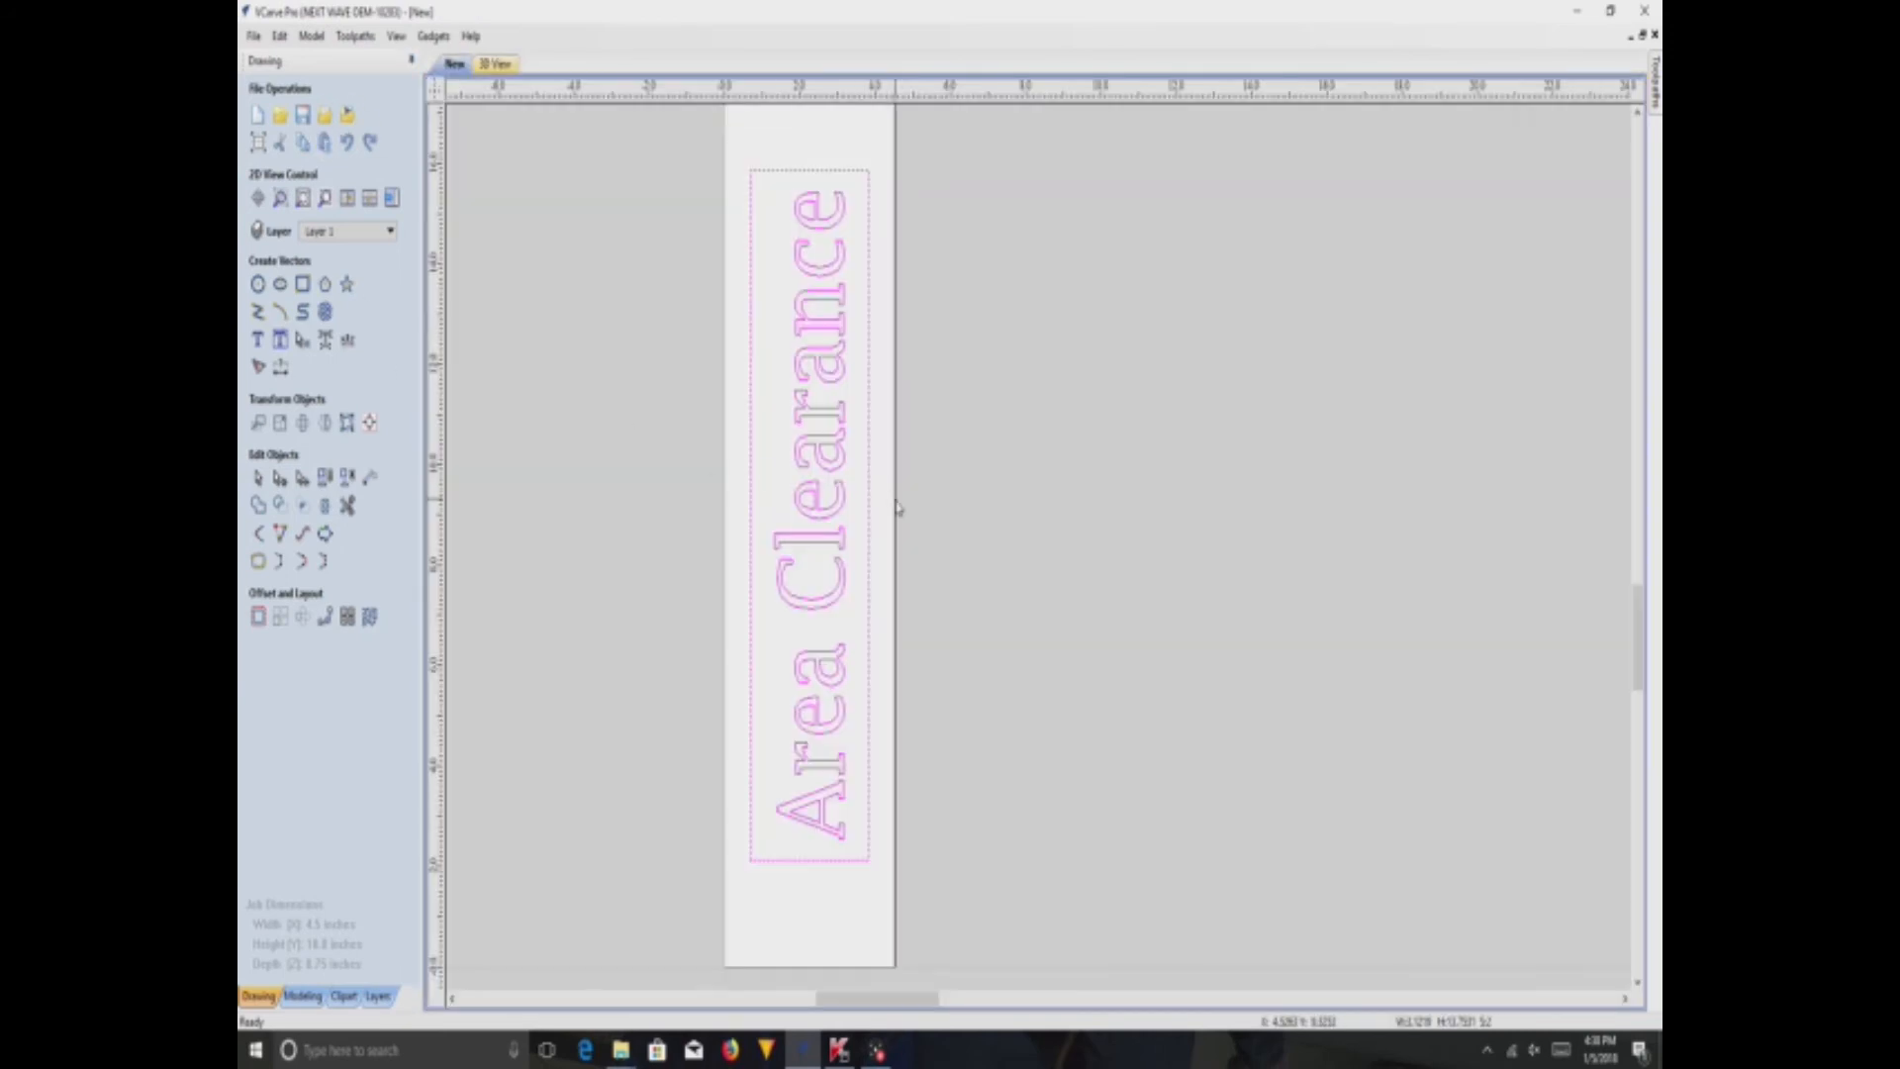
pyautogui.rightClick(871, 524)
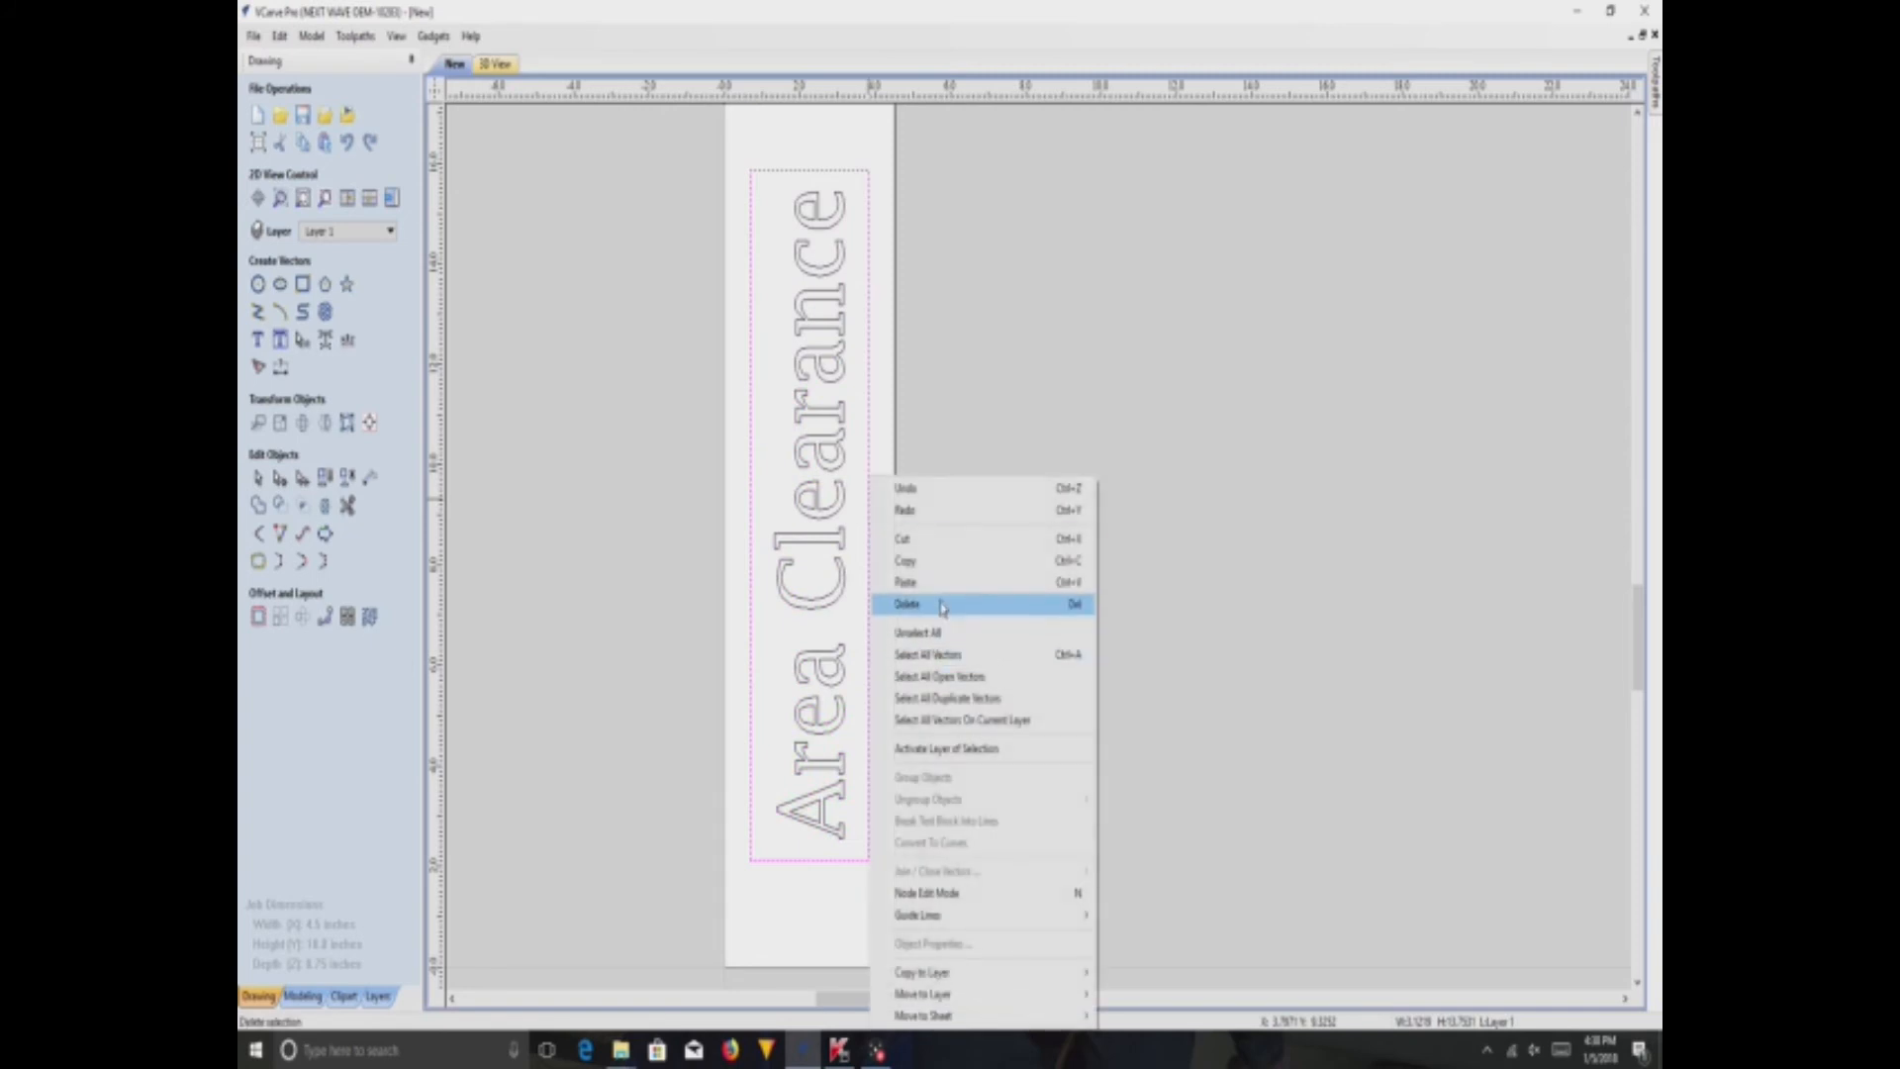
pyautogui.click(942, 604)
# - Try to draw an ellipse around the lettering, and undo it
pyautogui.click(281, 286)
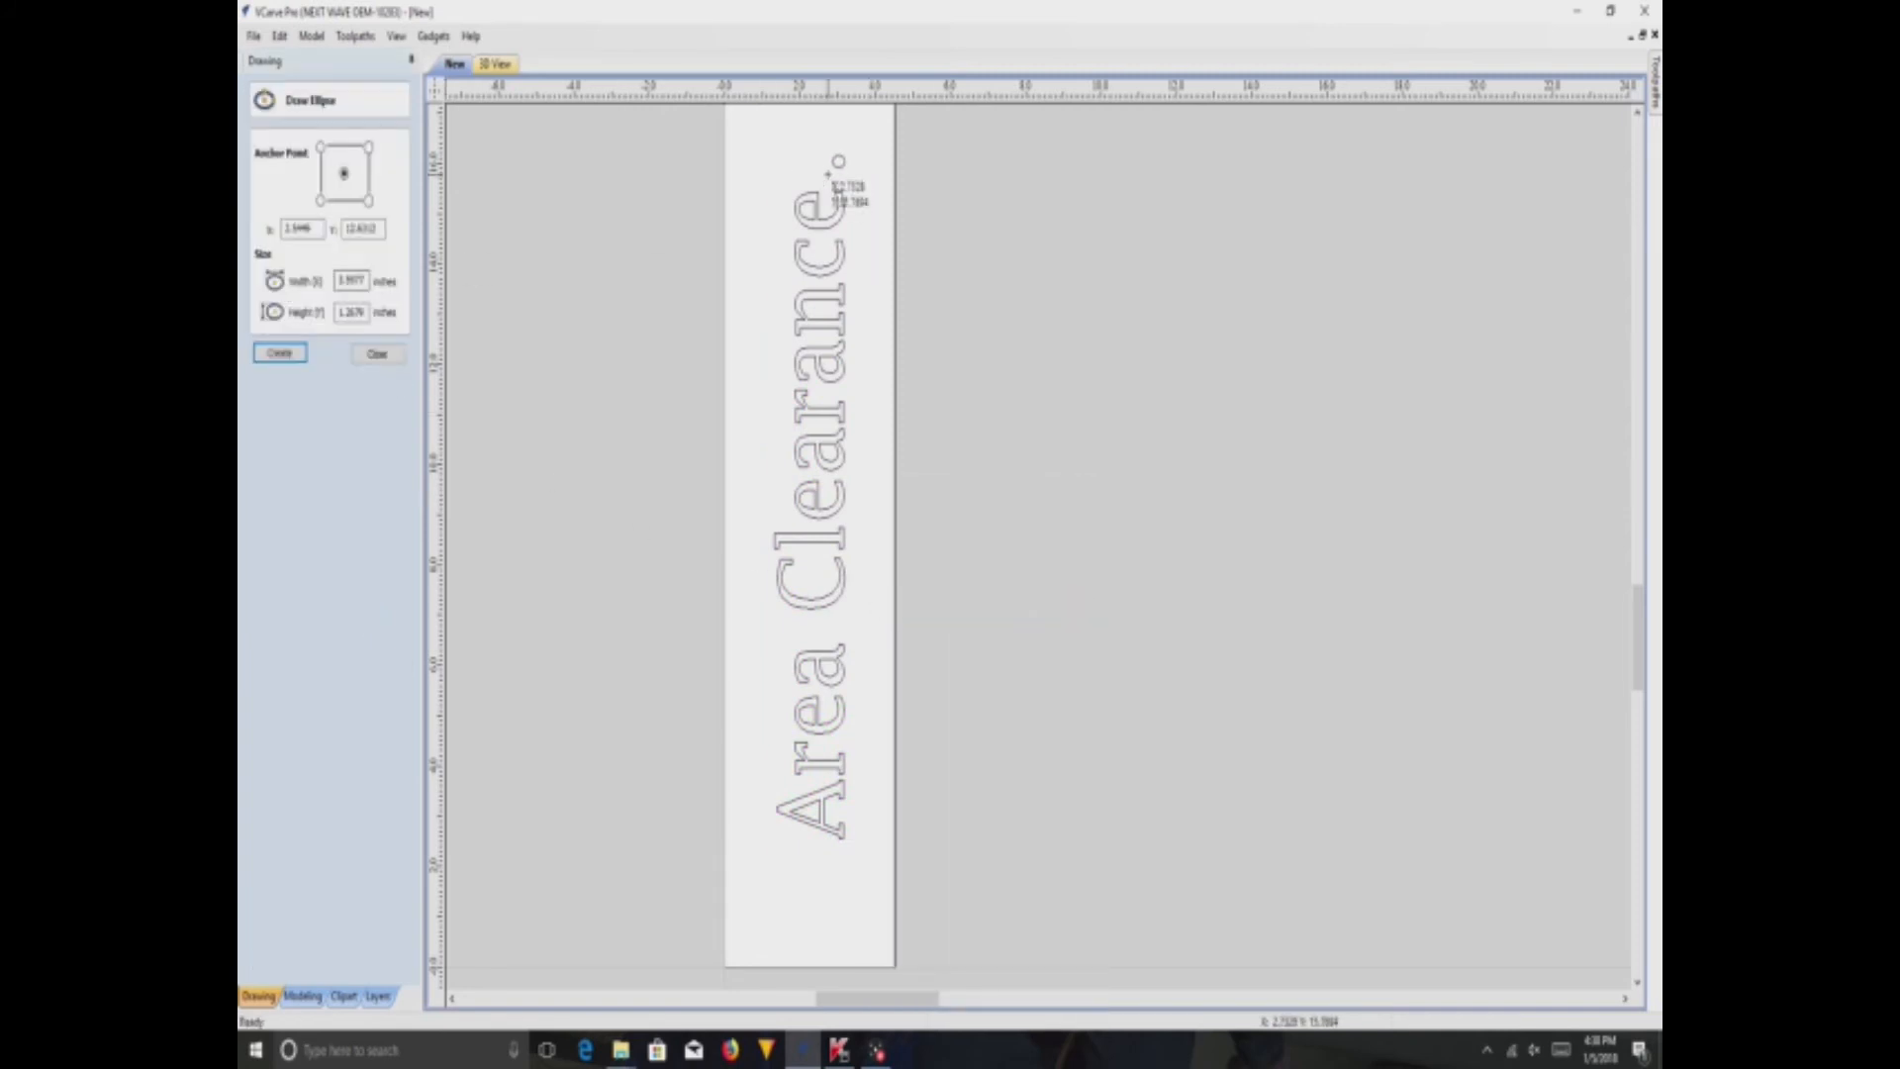
pyautogui.moveTo(804, 137); pyautogui.dragTo(870, 933)
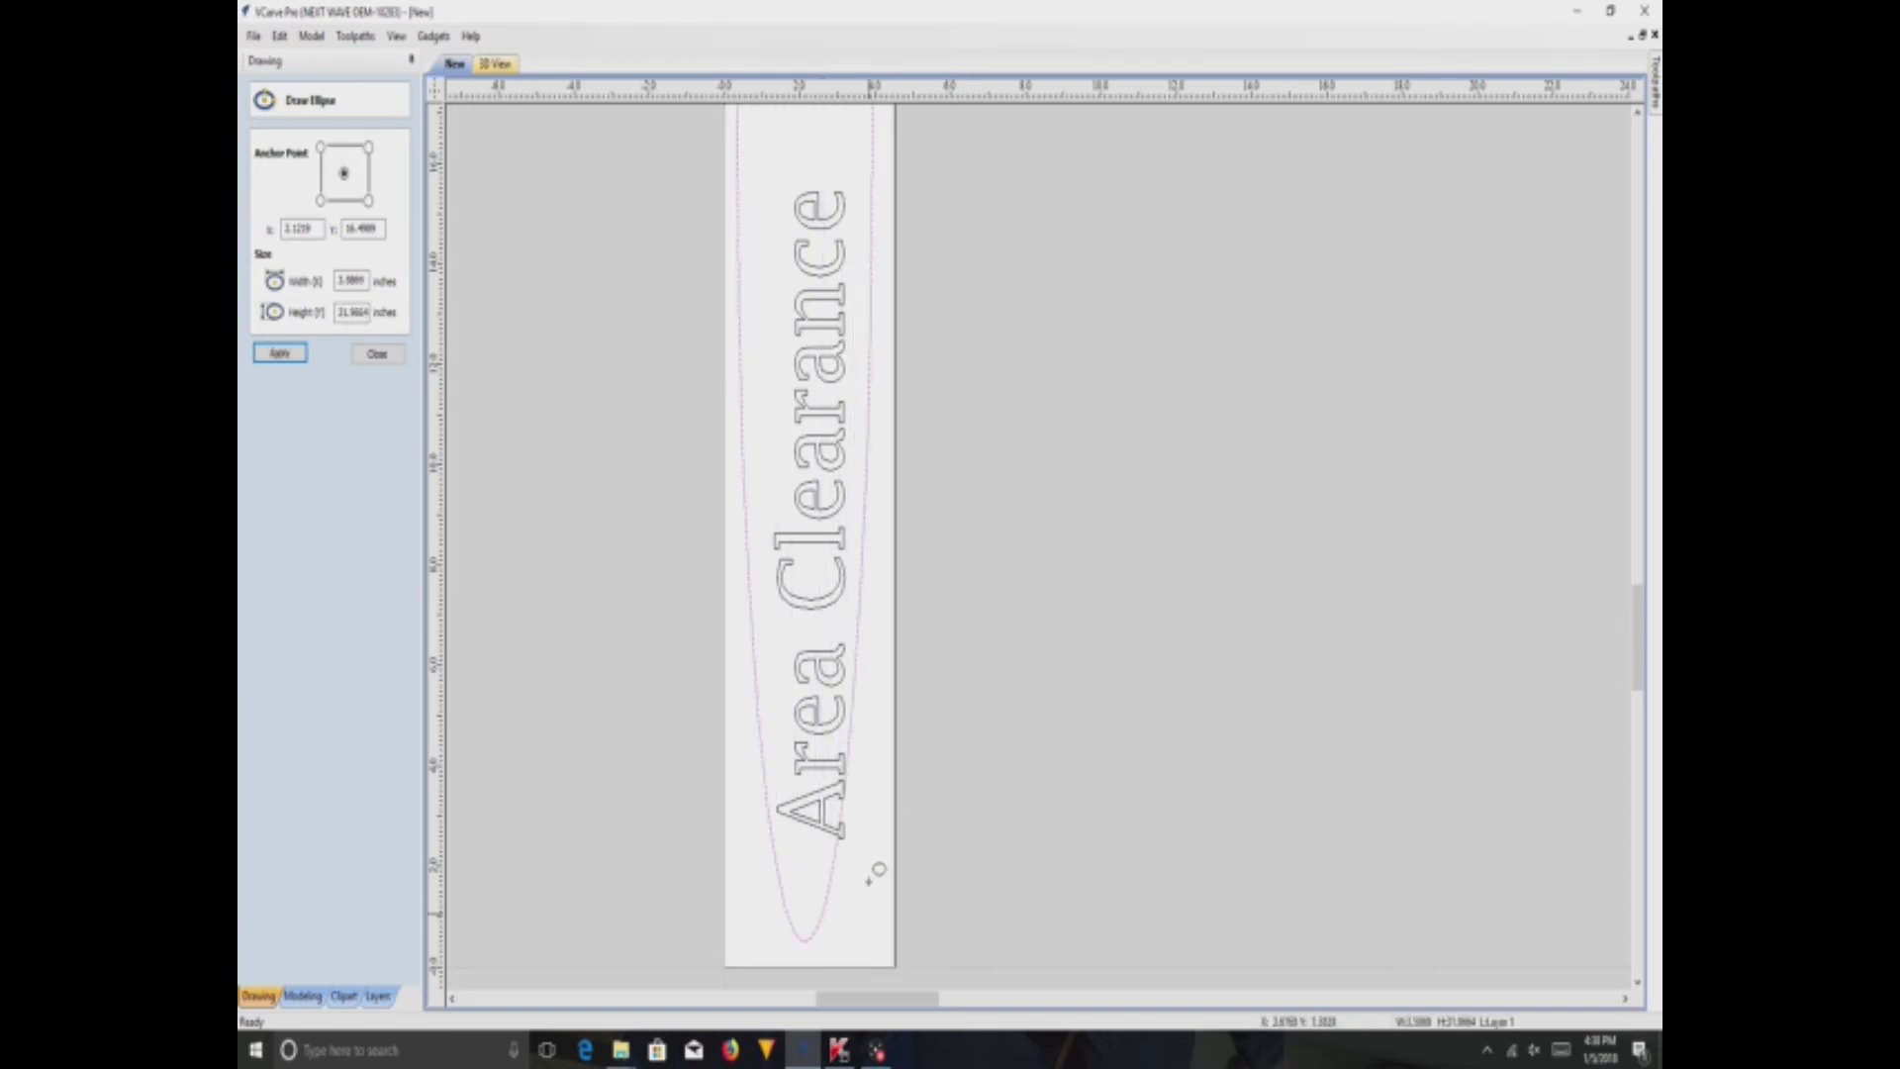
pyautogui.scroll(-5, 849, 488)
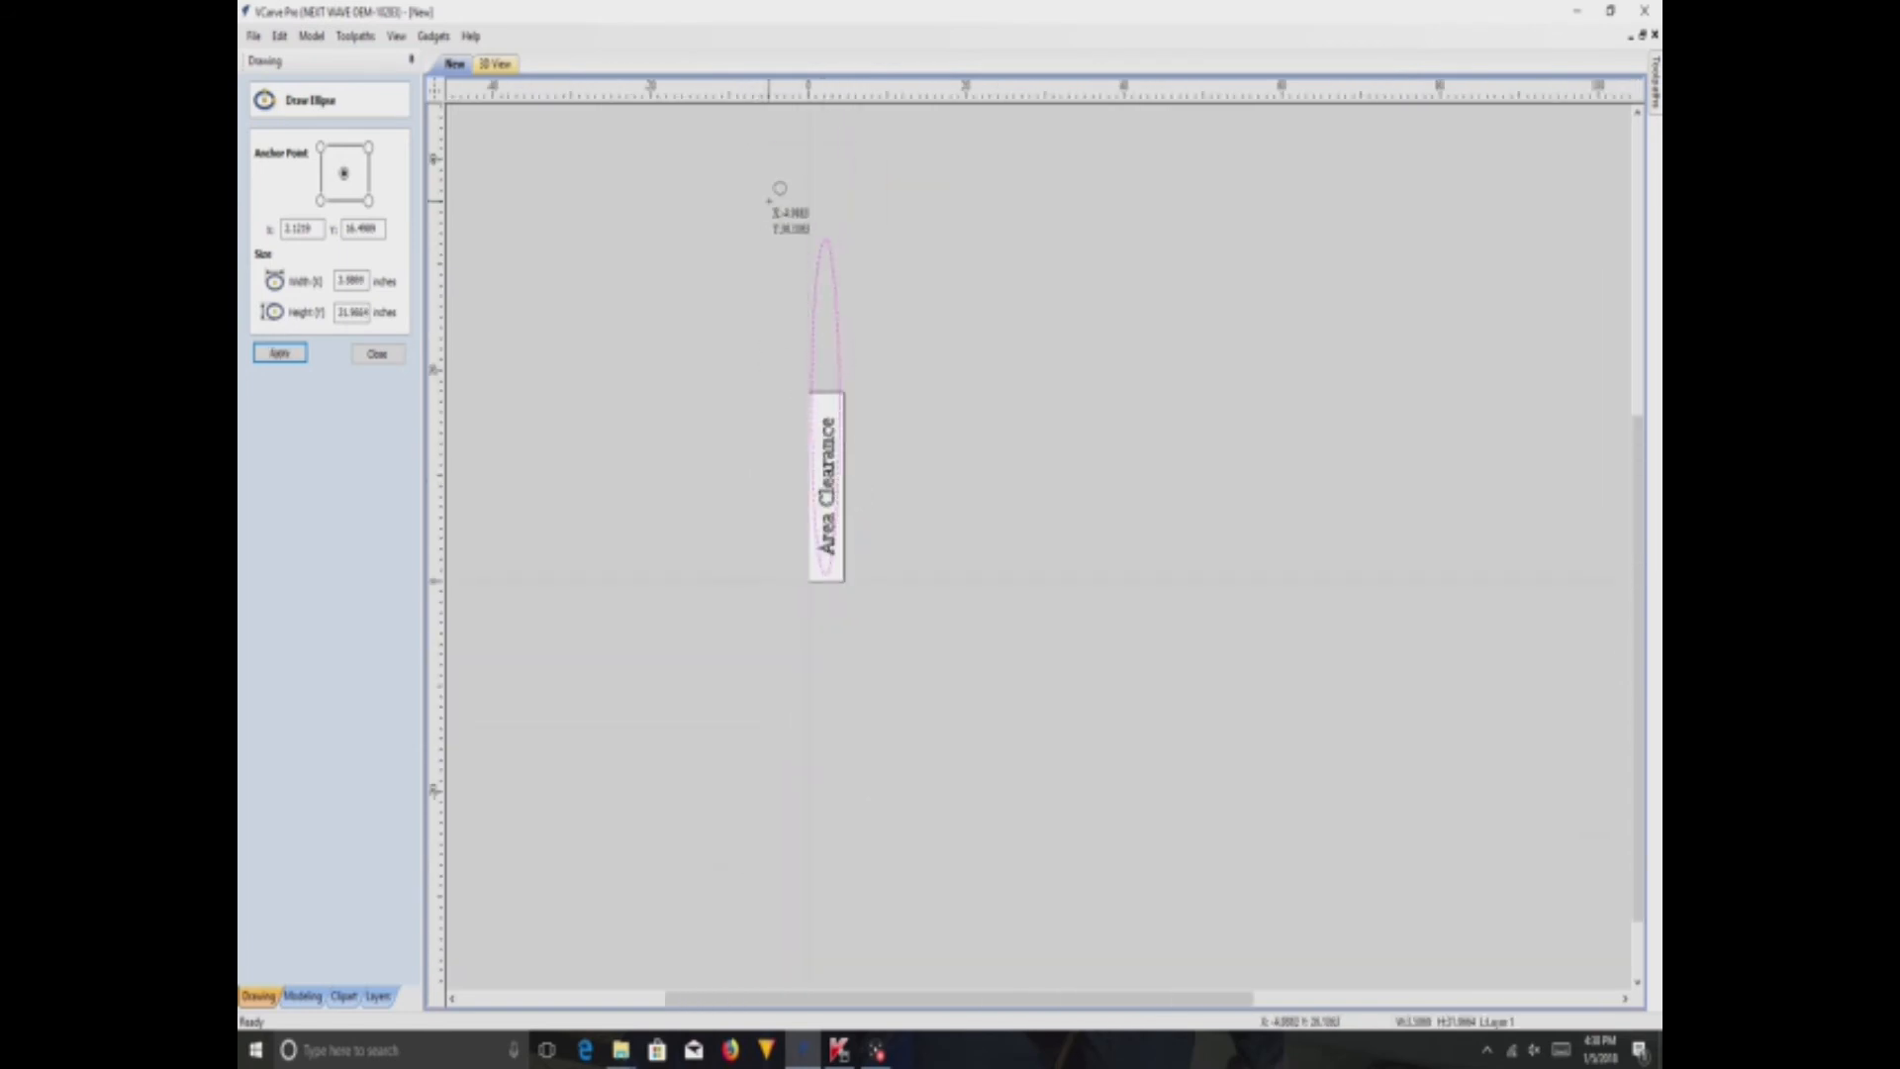
pyautogui.hotkey('ctrl', 'z')
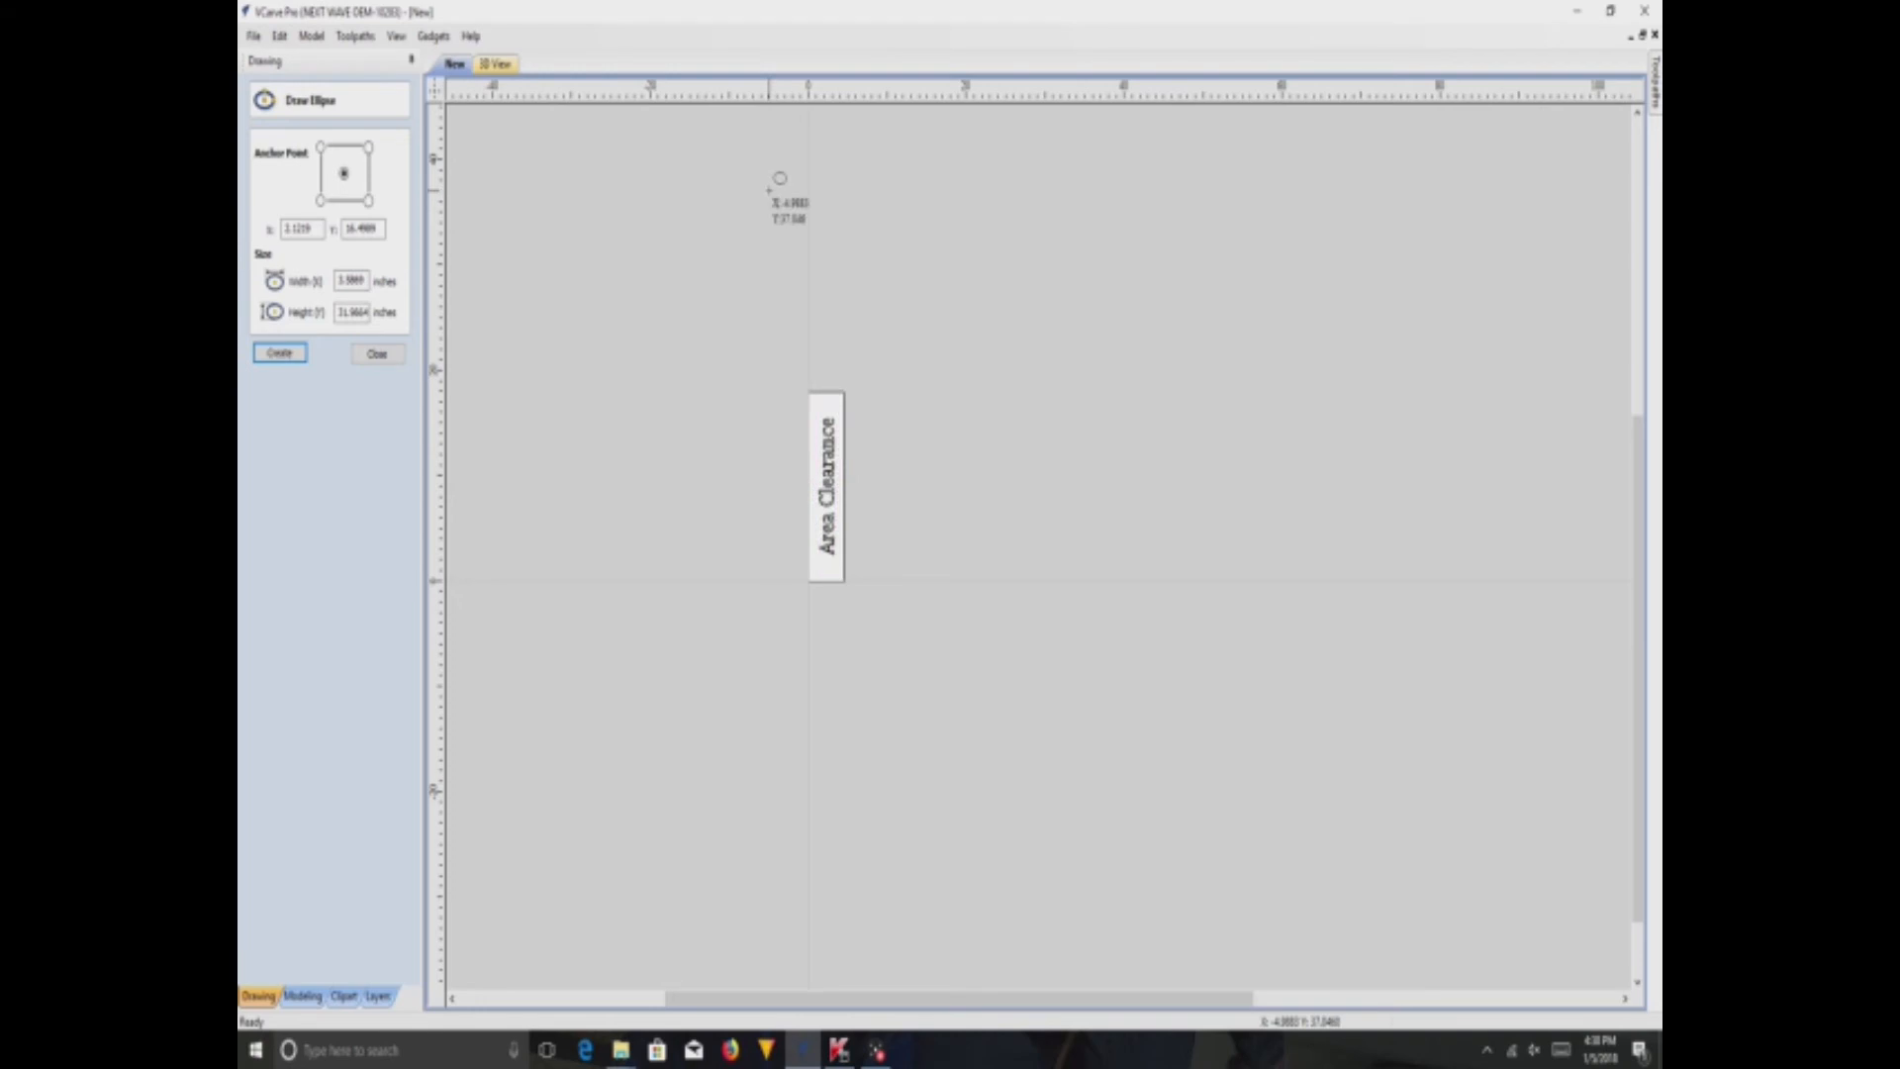
# - Draw an ellipse about 3.6 inches wide and 17 inches high around the lettering, within the board
pyautogui.scroll(2, 798, 513)
pyautogui.moveTo(870, 458); pyautogui.dragTo(884, 621)
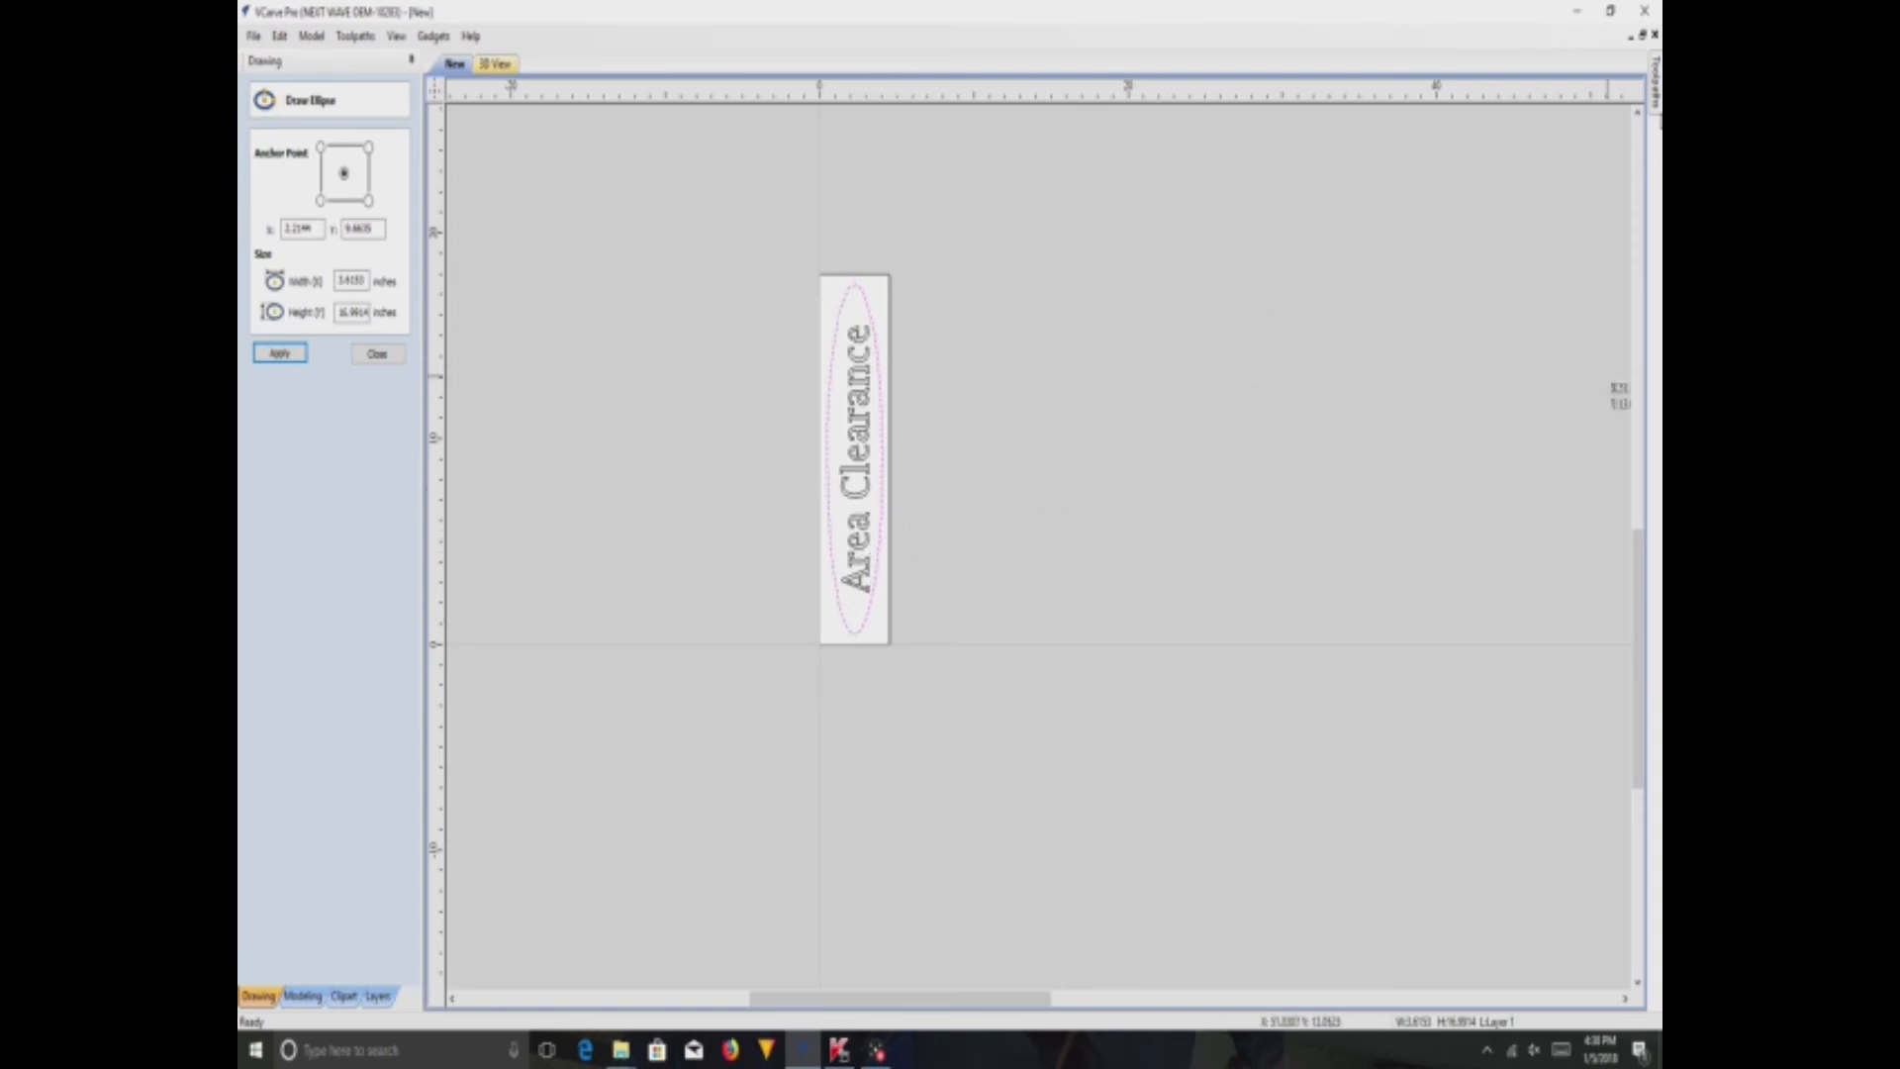
pyautogui.click(1659, 111)
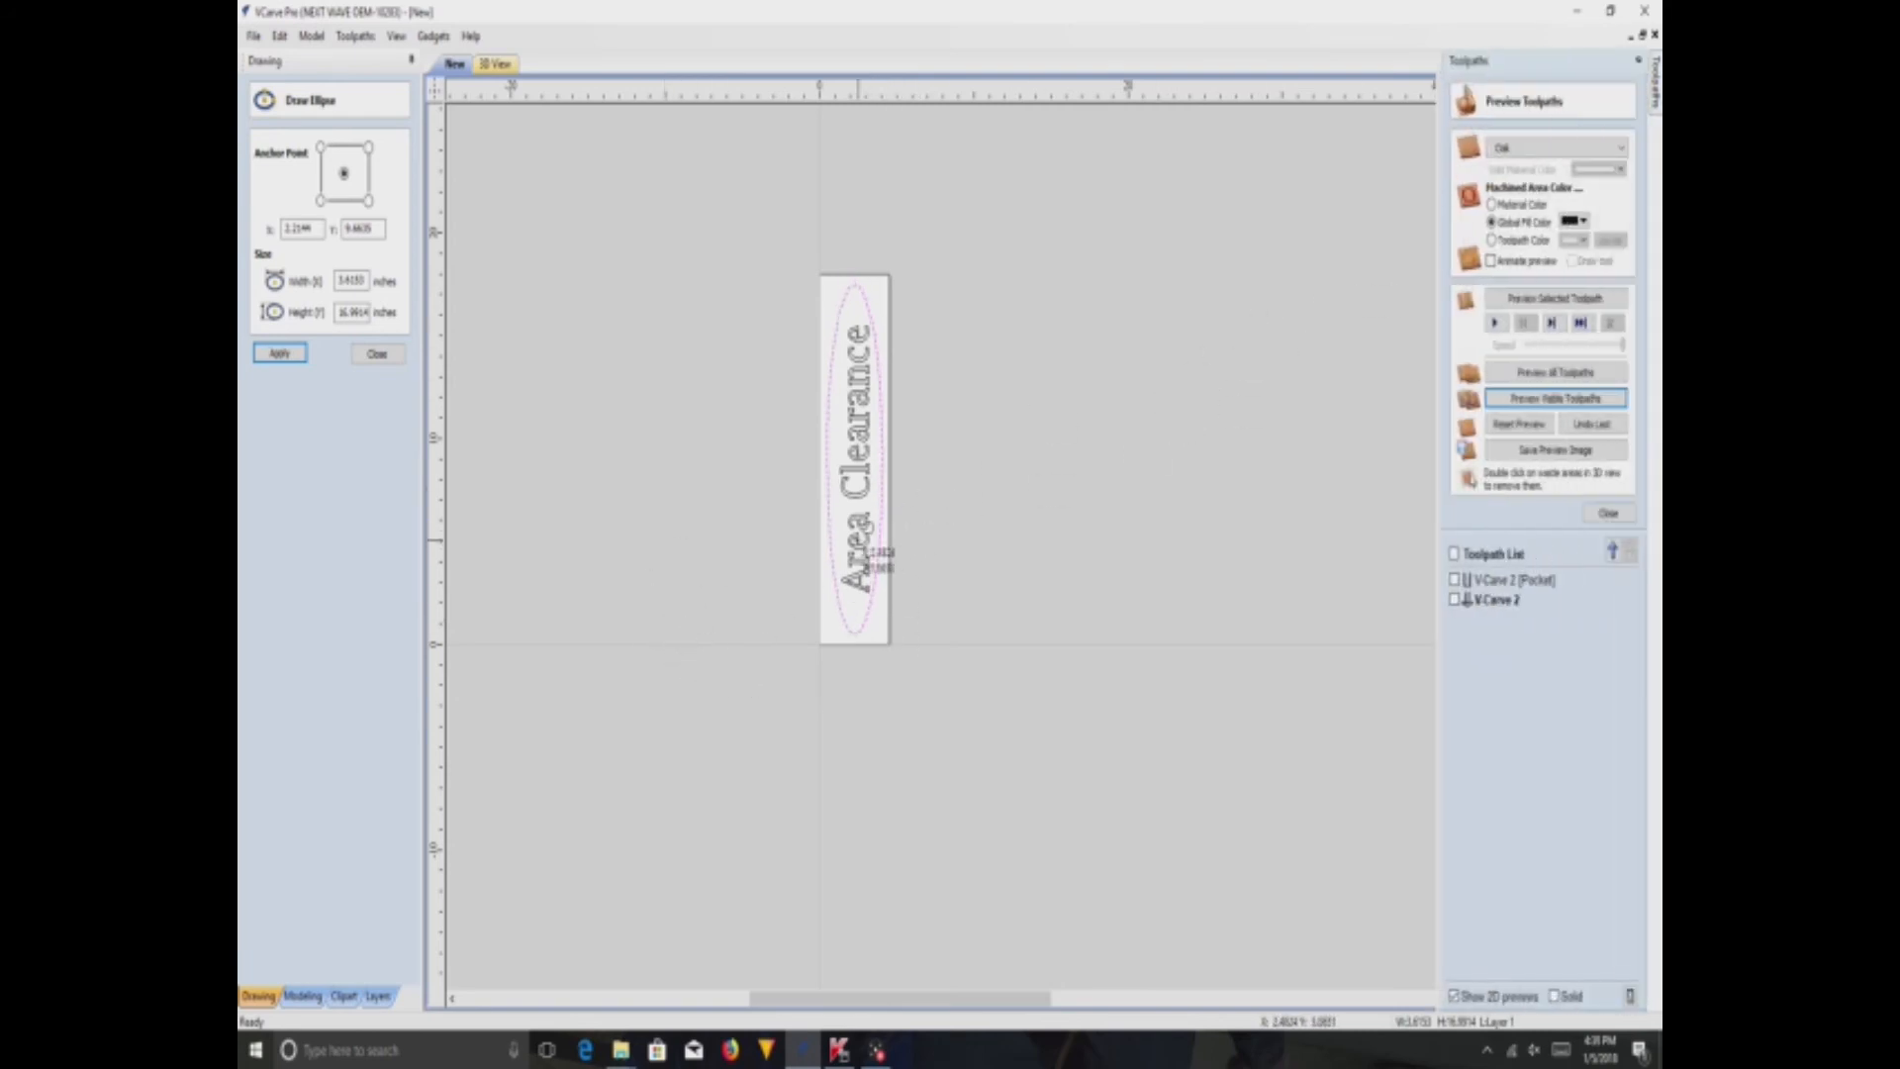
pyautogui.press('Escape')
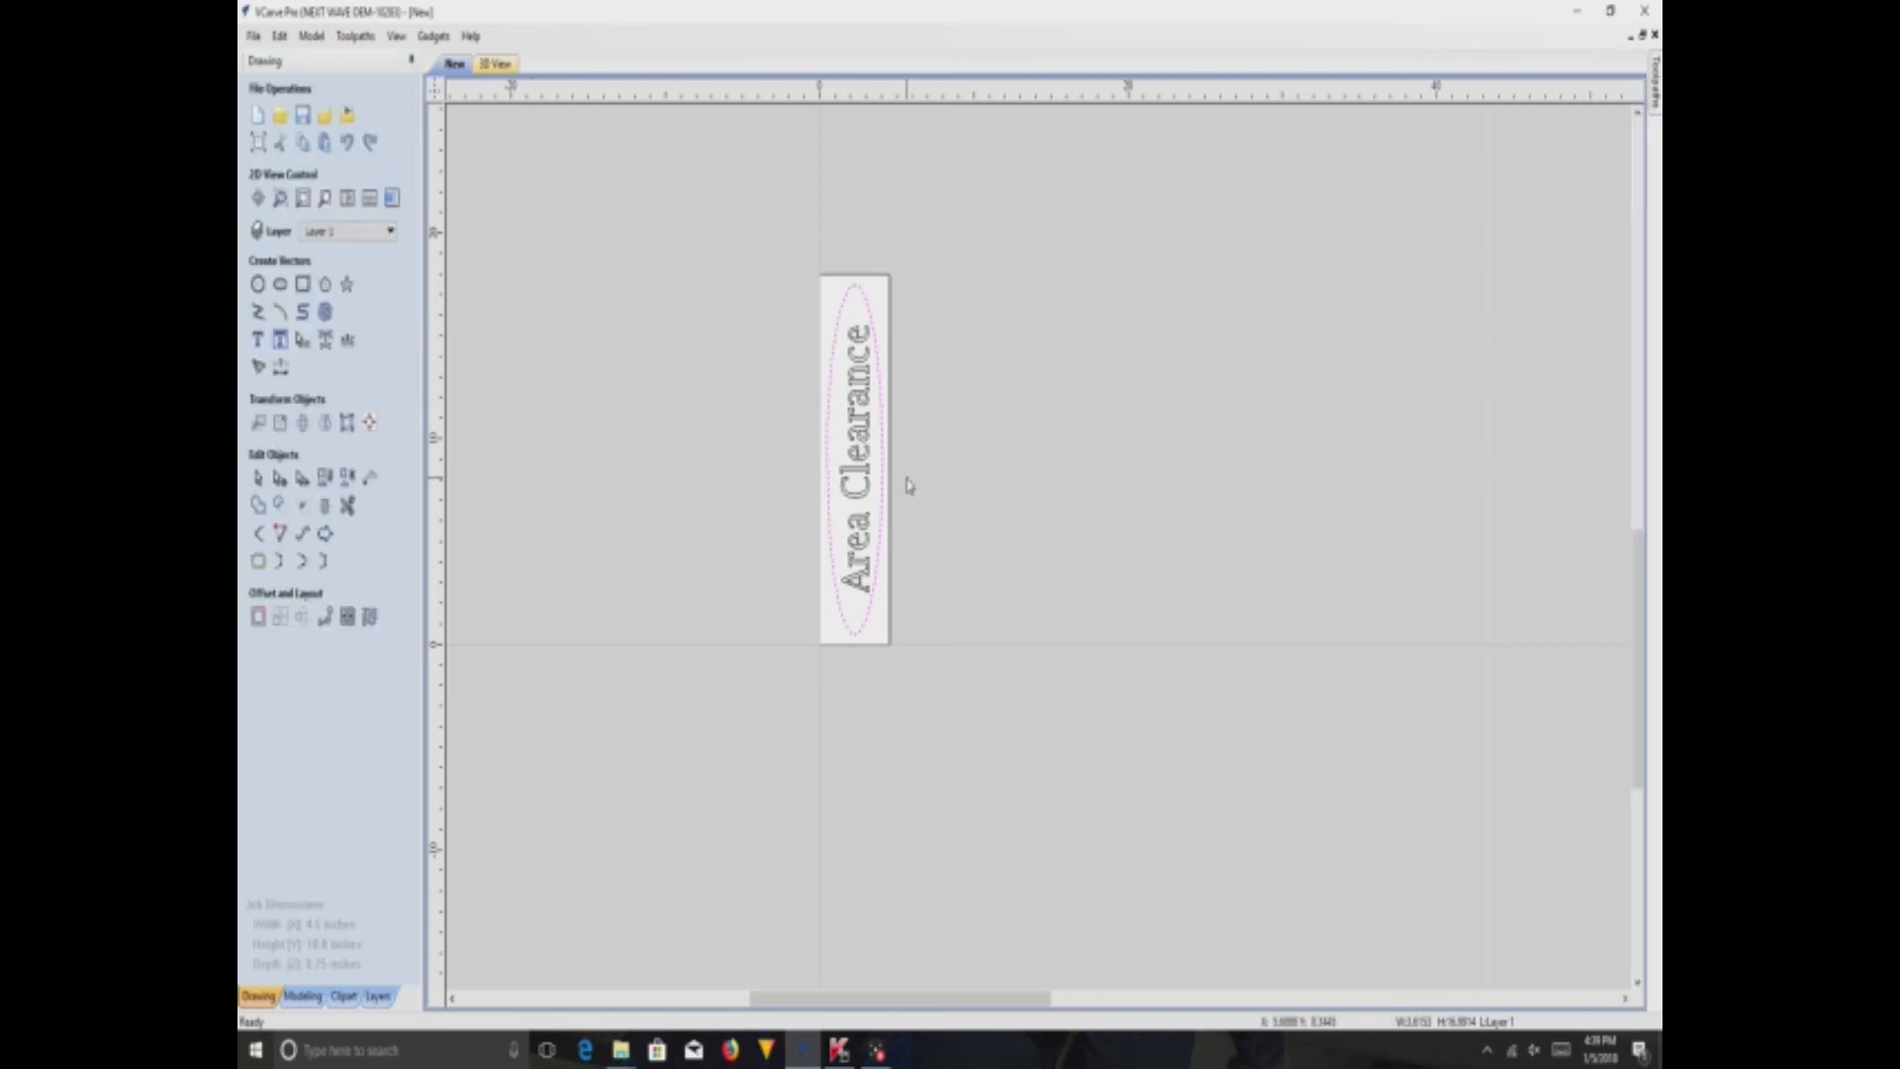
# - Try to recalculate the V-Carve 2 toolpath for the ellipse and text by editing the existing toolpath
pyautogui.click(863, 477)
pyautogui.moveTo(1660, 110)
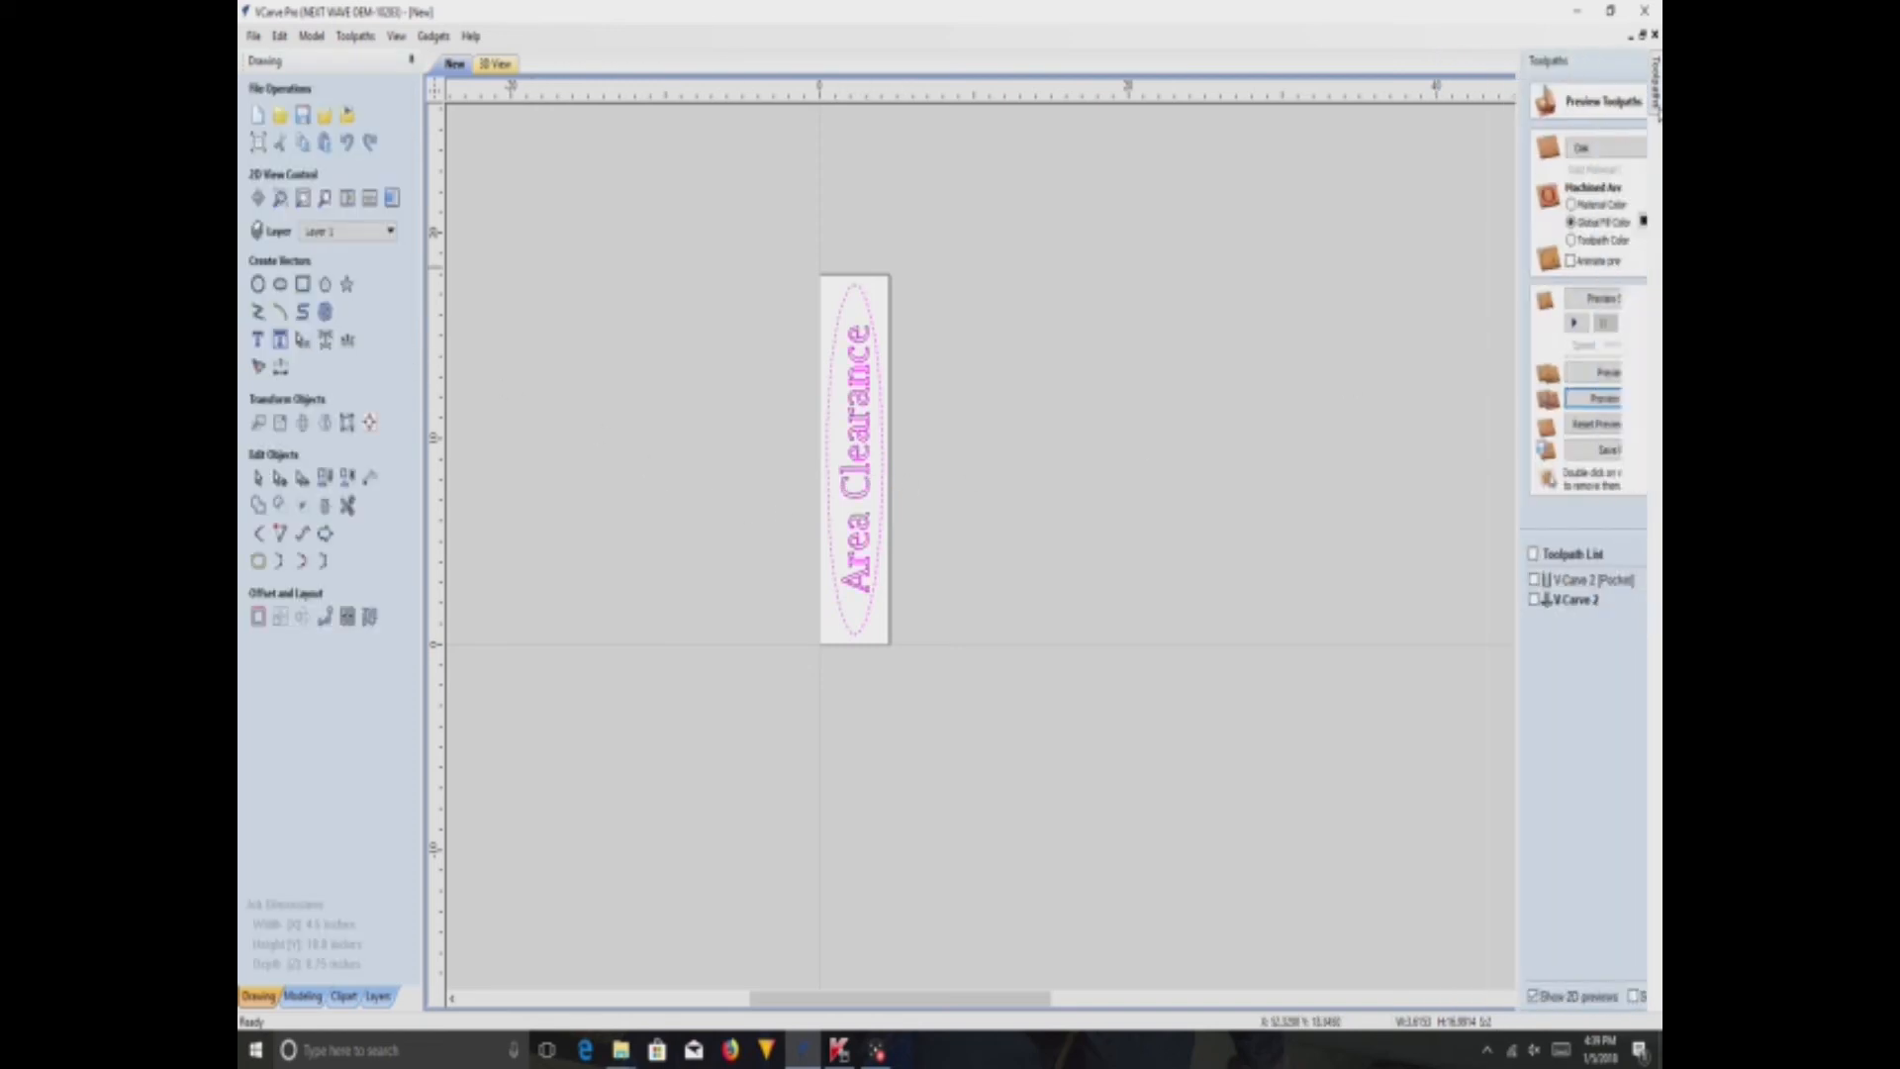
pyautogui.rightClick(1526, 584)
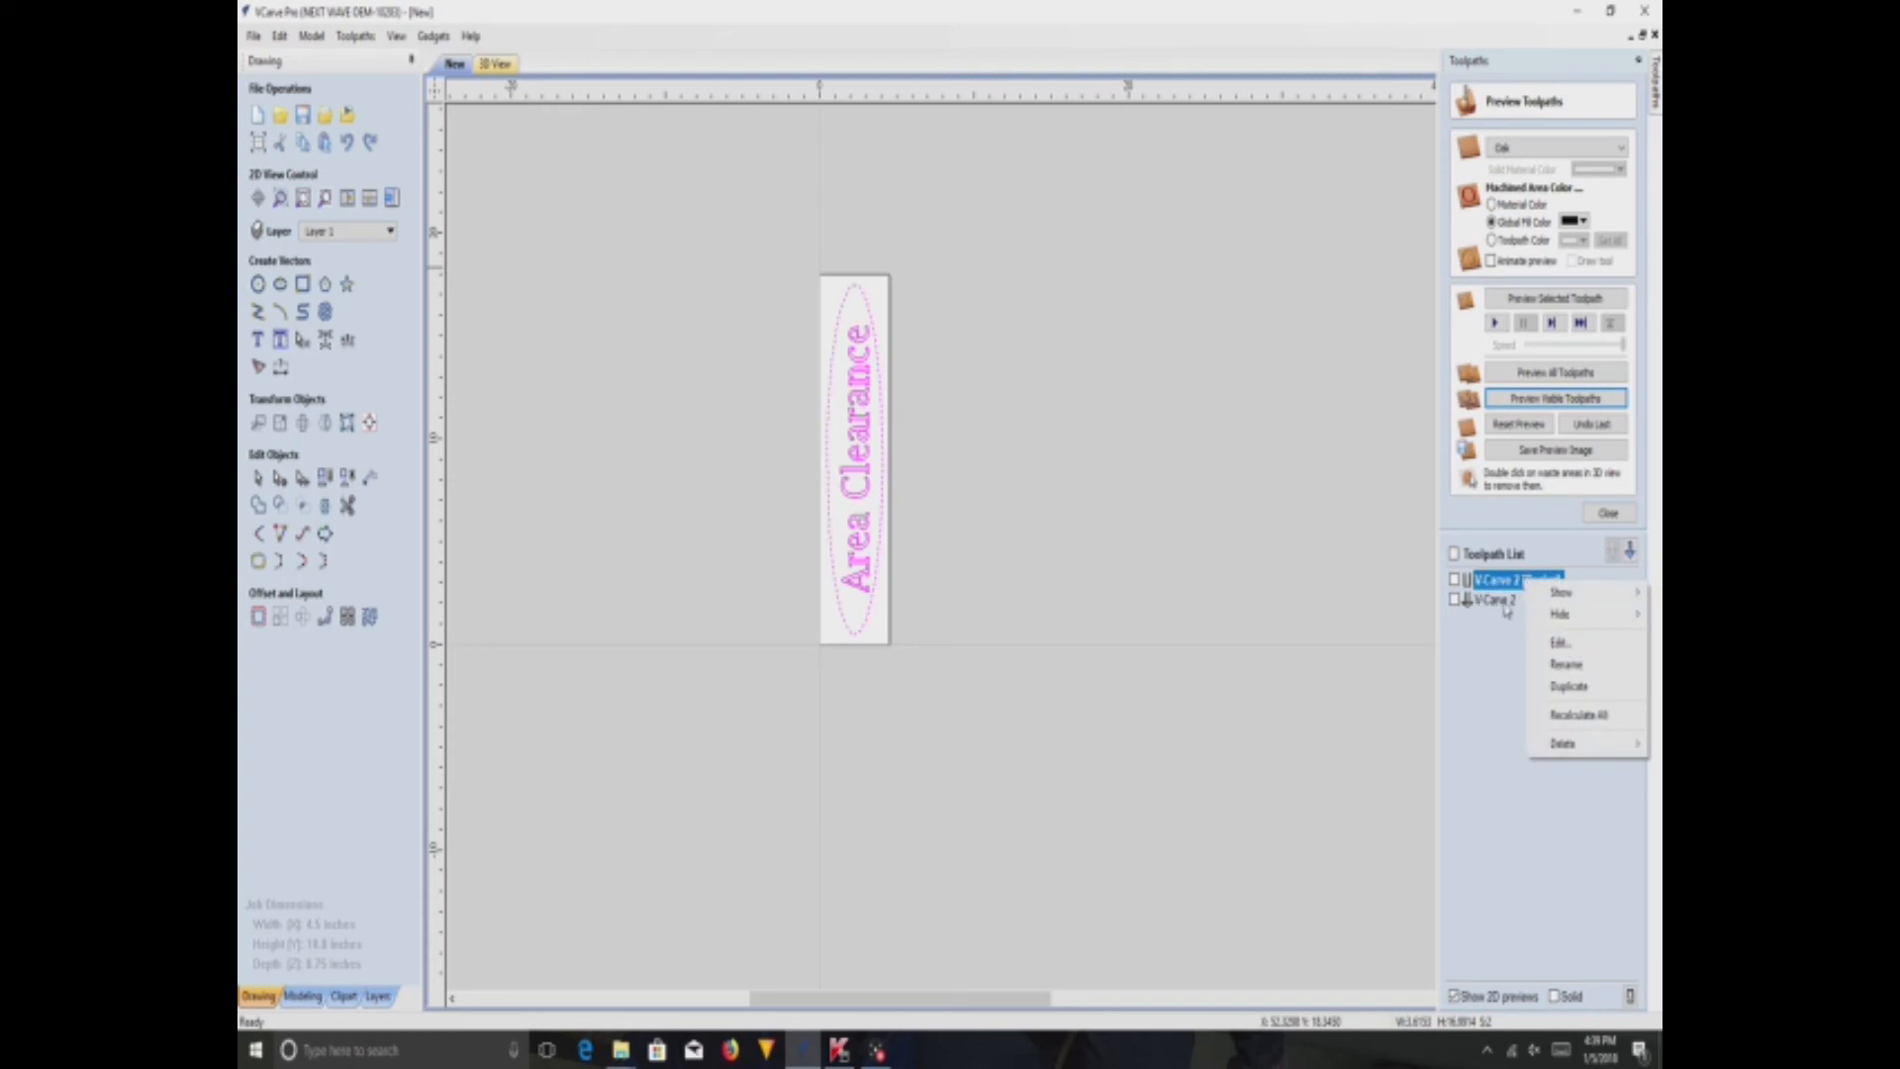
pyautogui.click(1560, 642)
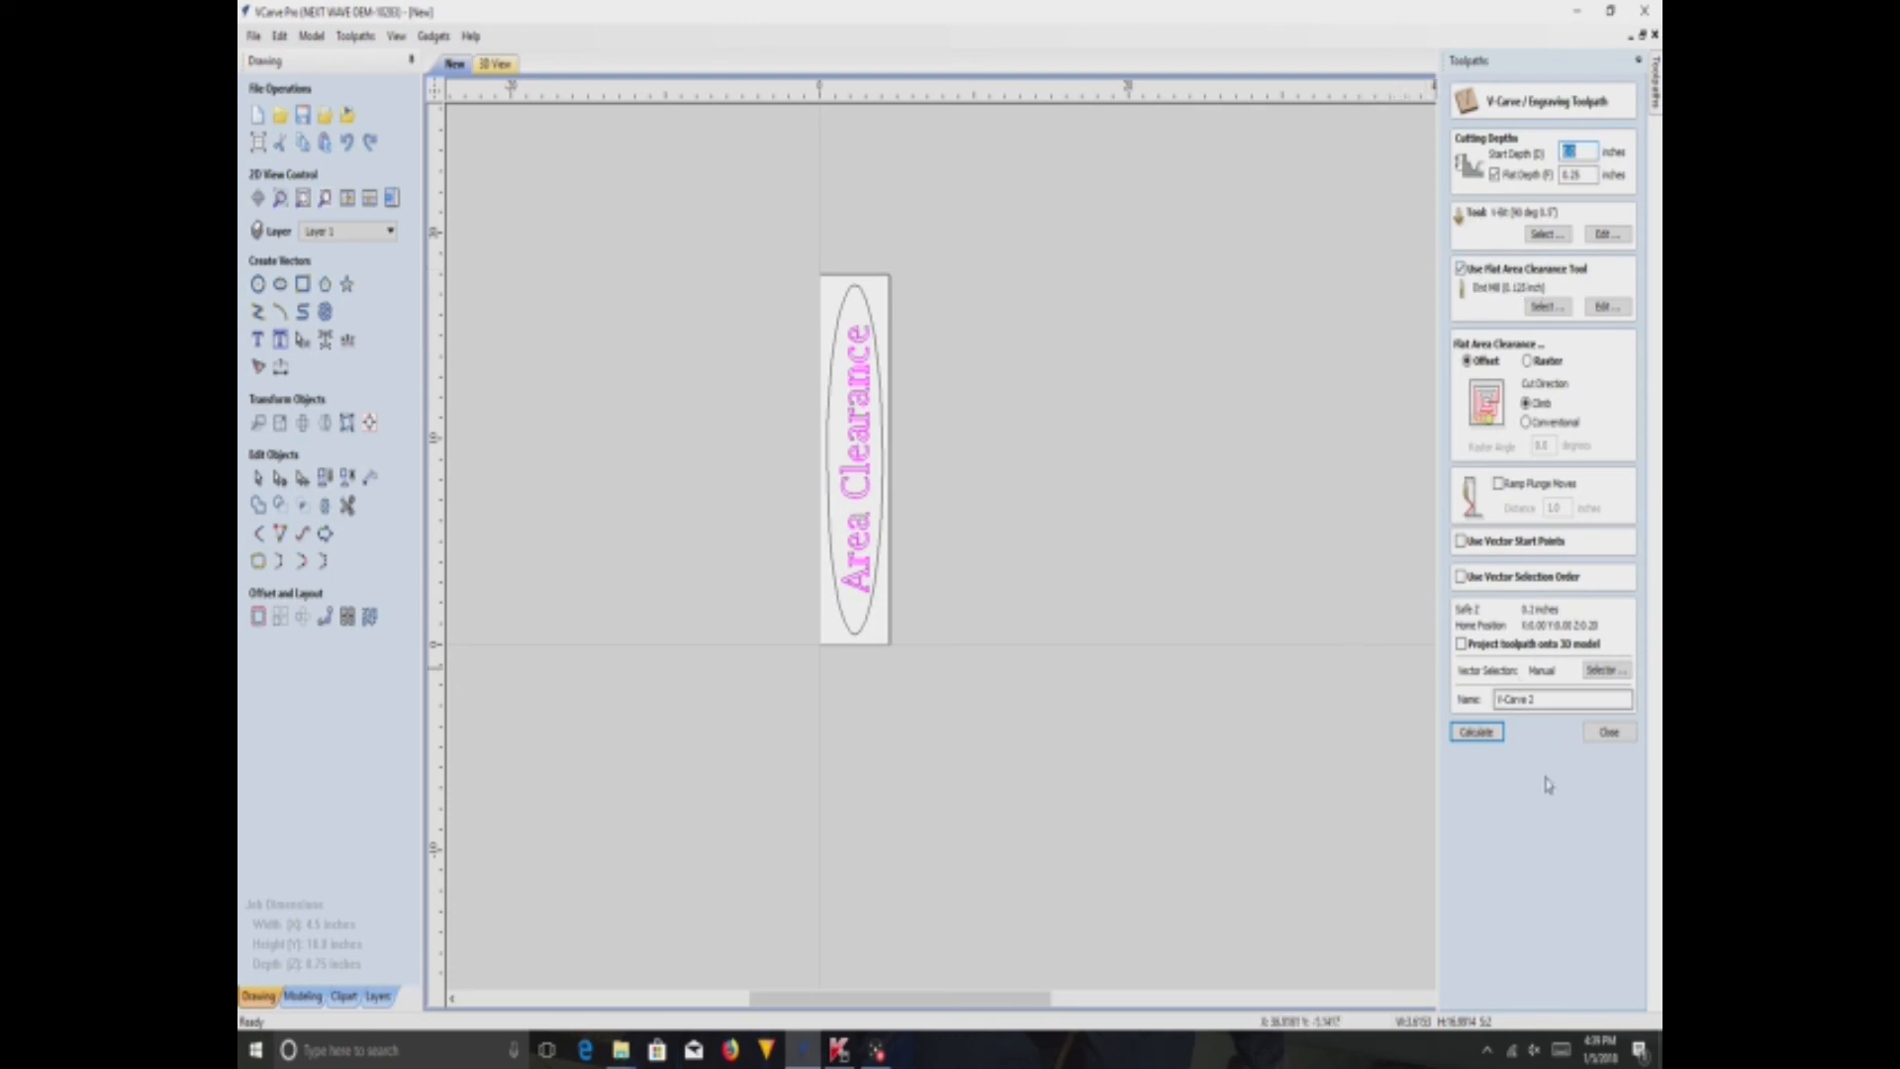
pyautogui.click(1478, 733)
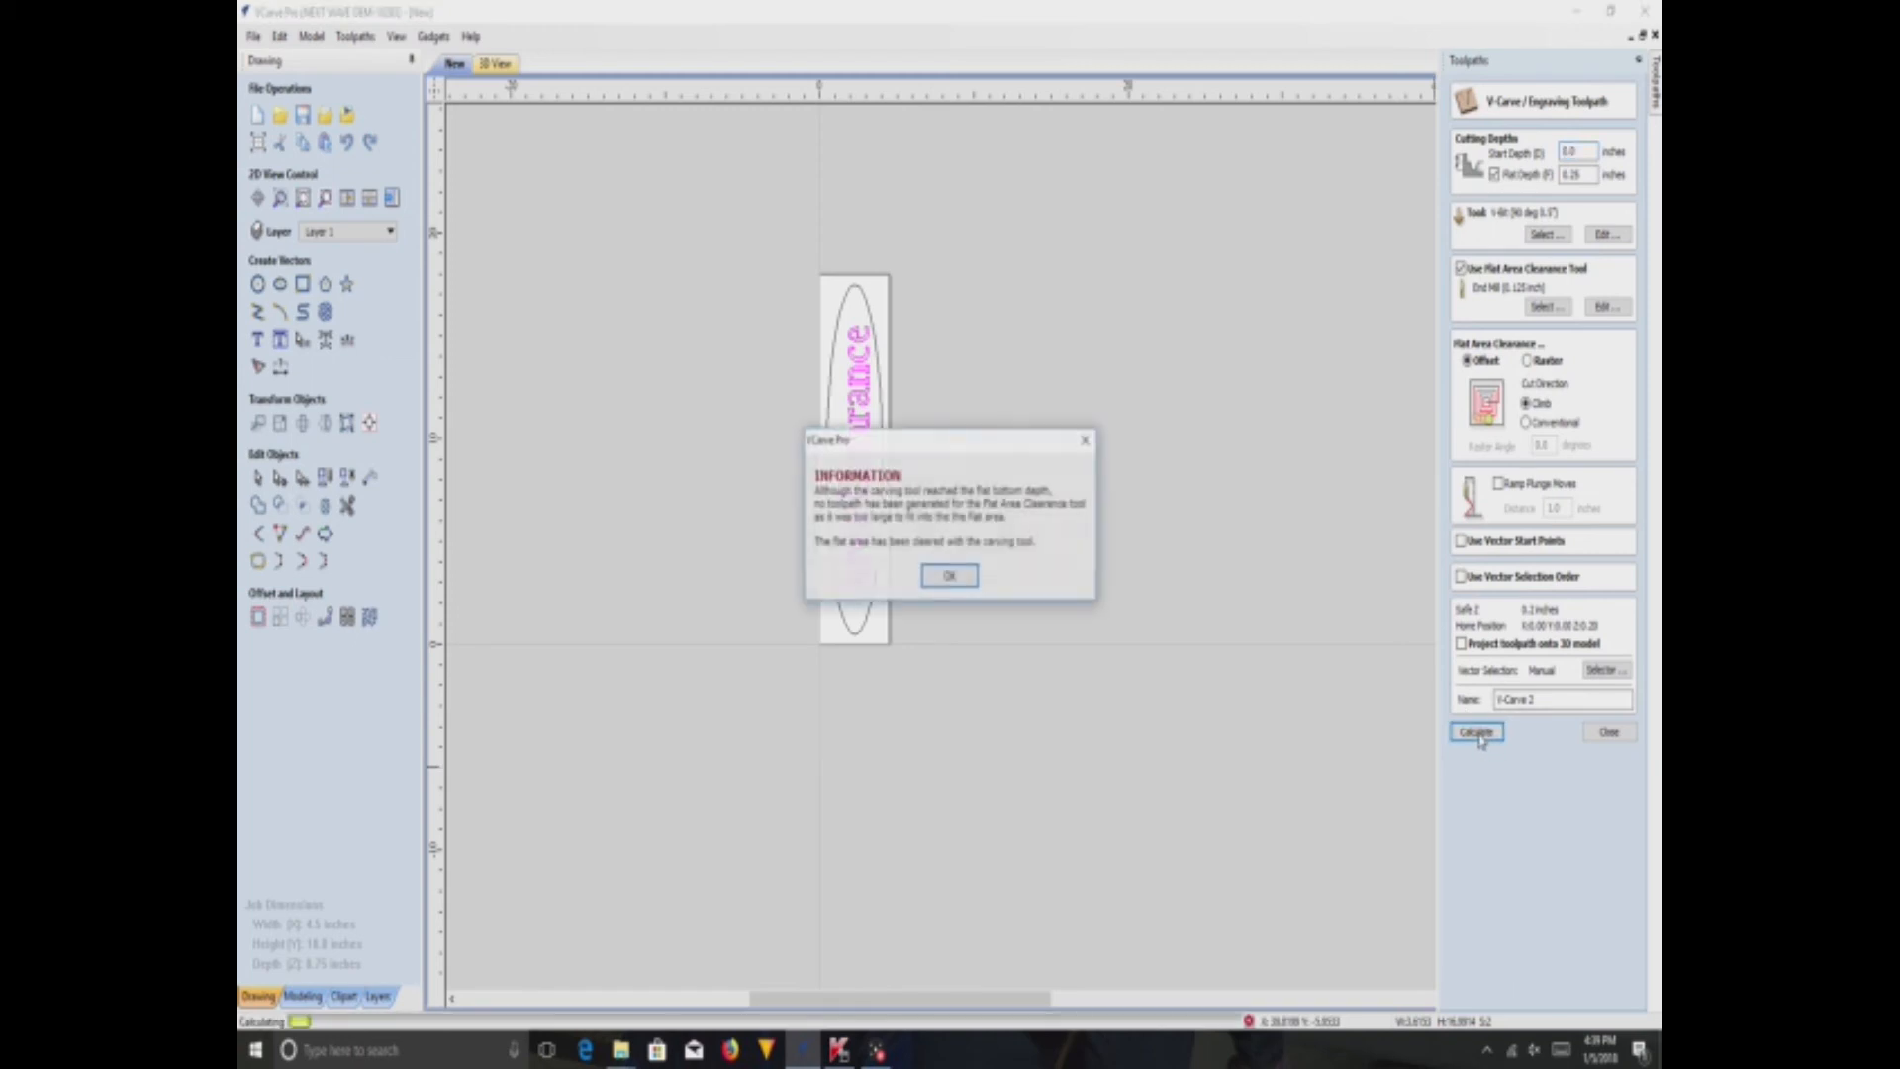
pyautogui.click(1088, 441)
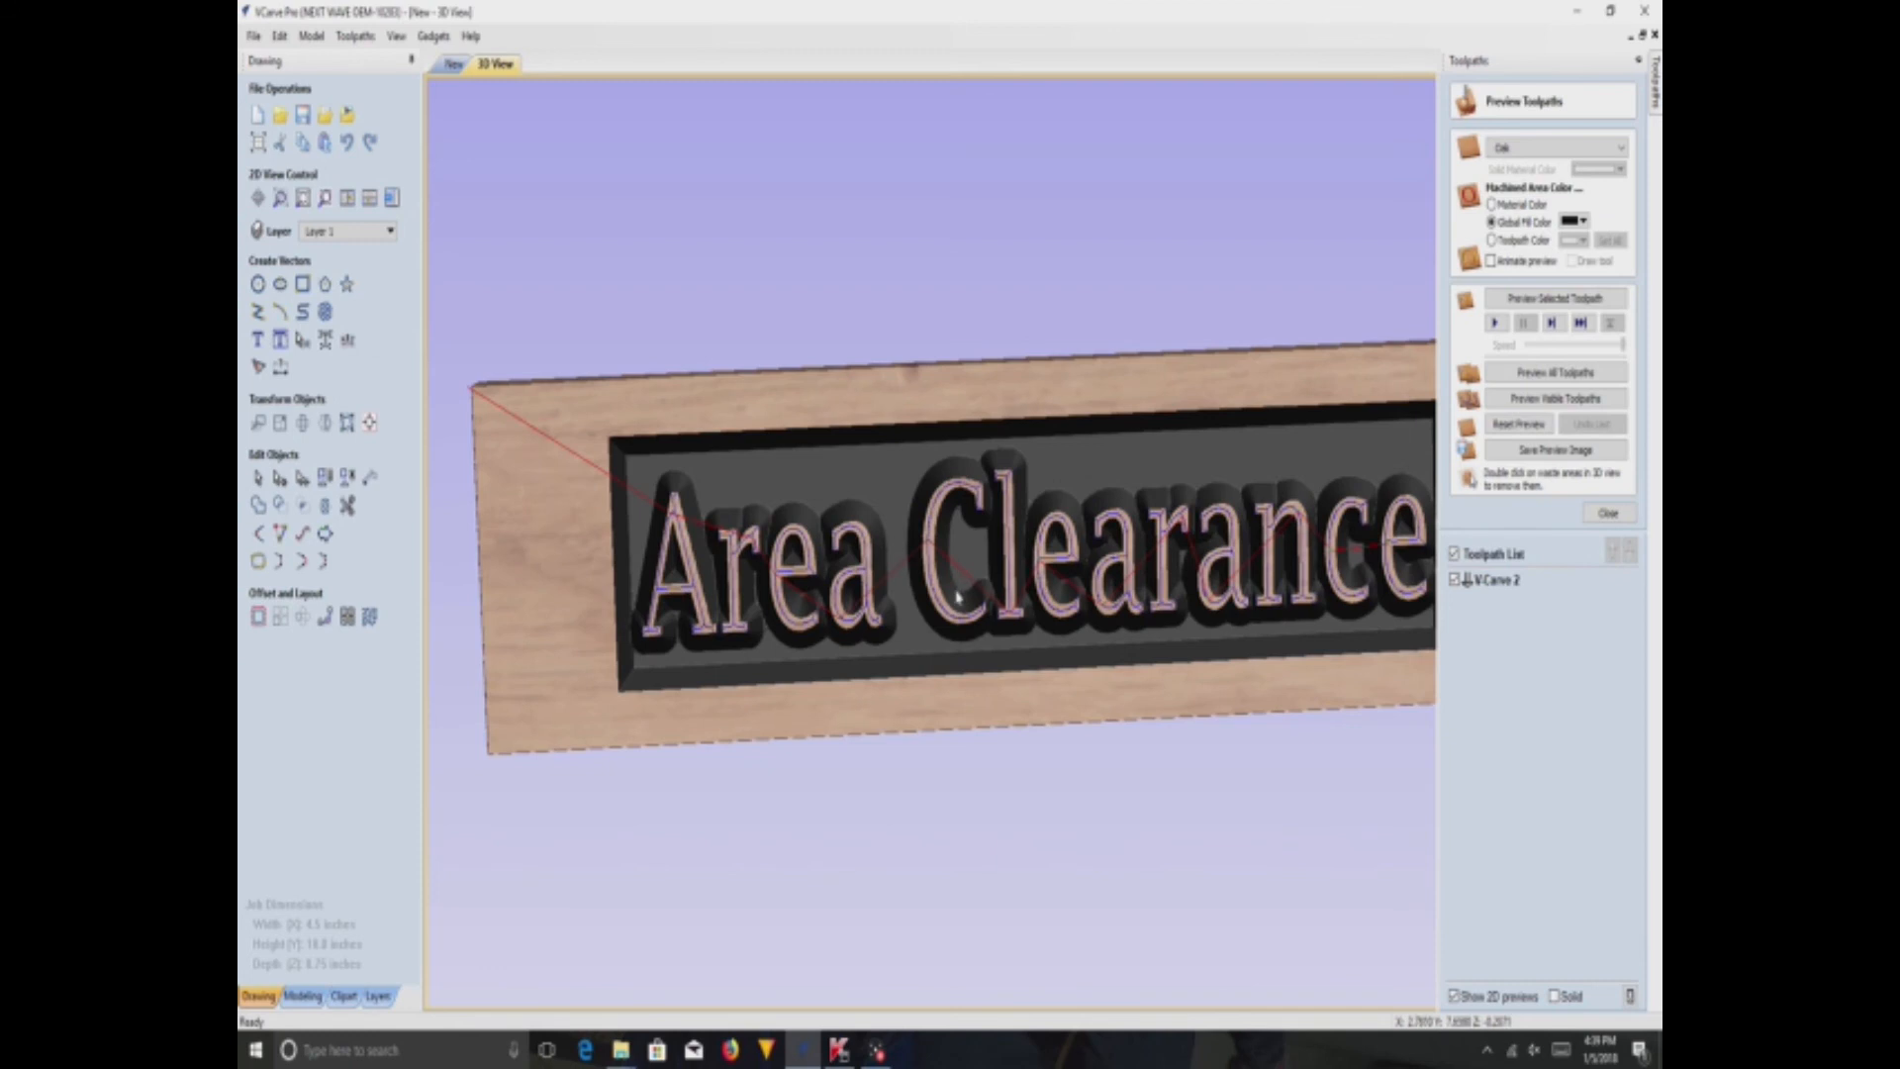
pyautogui.moveTo(1655, 87)
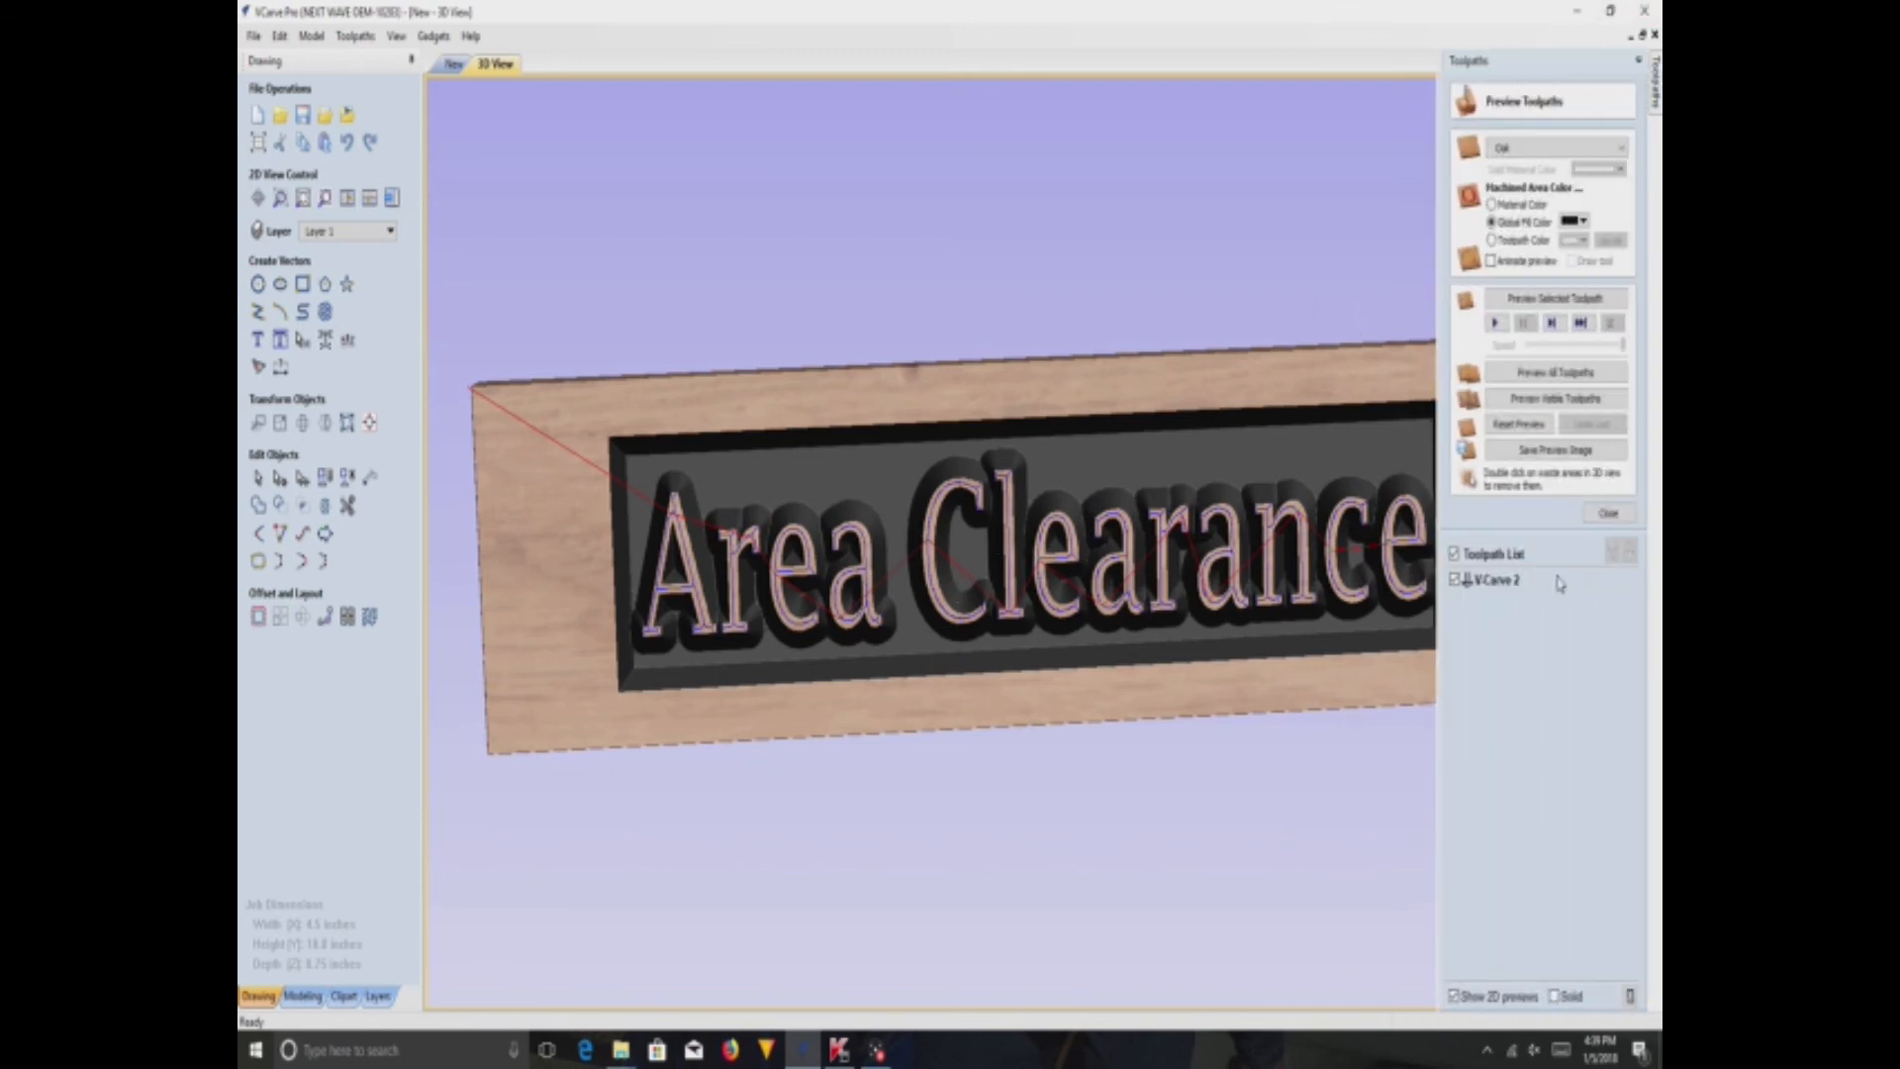
pyautogui.rightClick(1503, 590)
pyautogui.click(1548, 644)
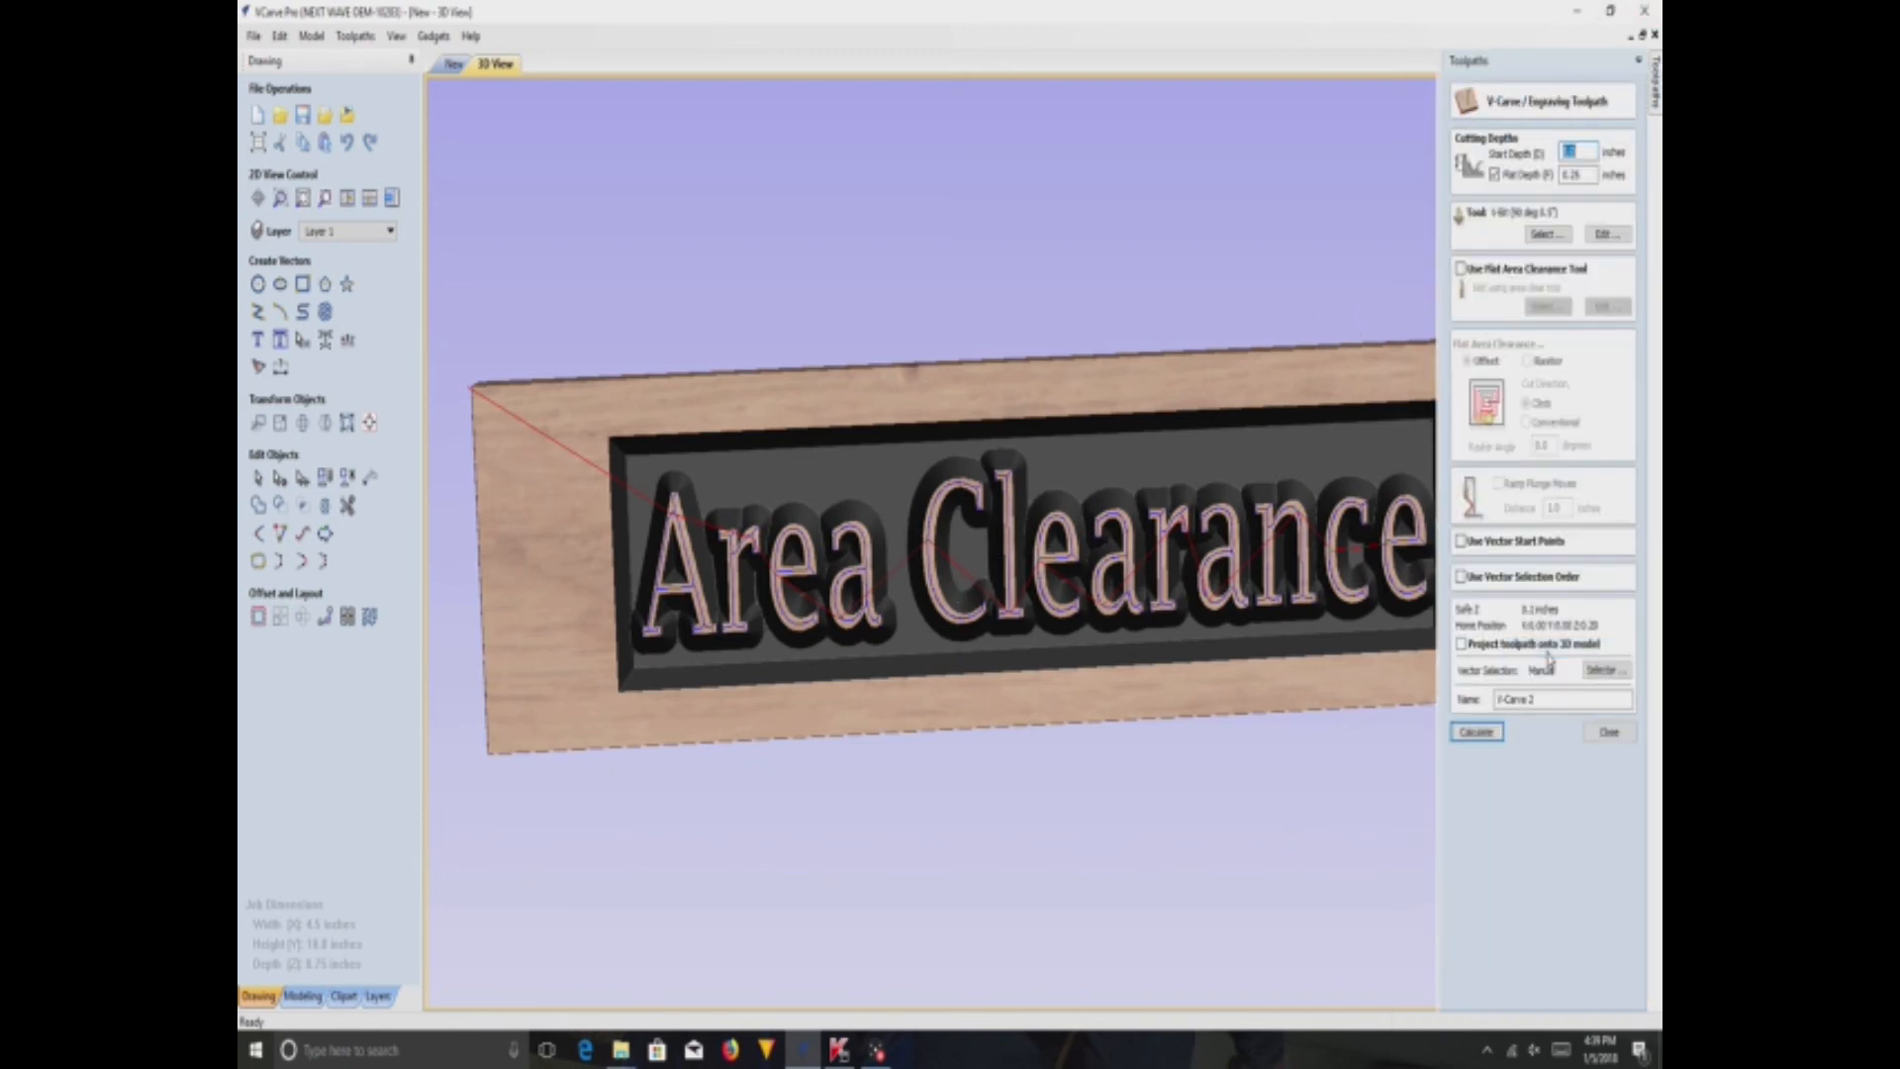
pyautogui.click(1610, 732)
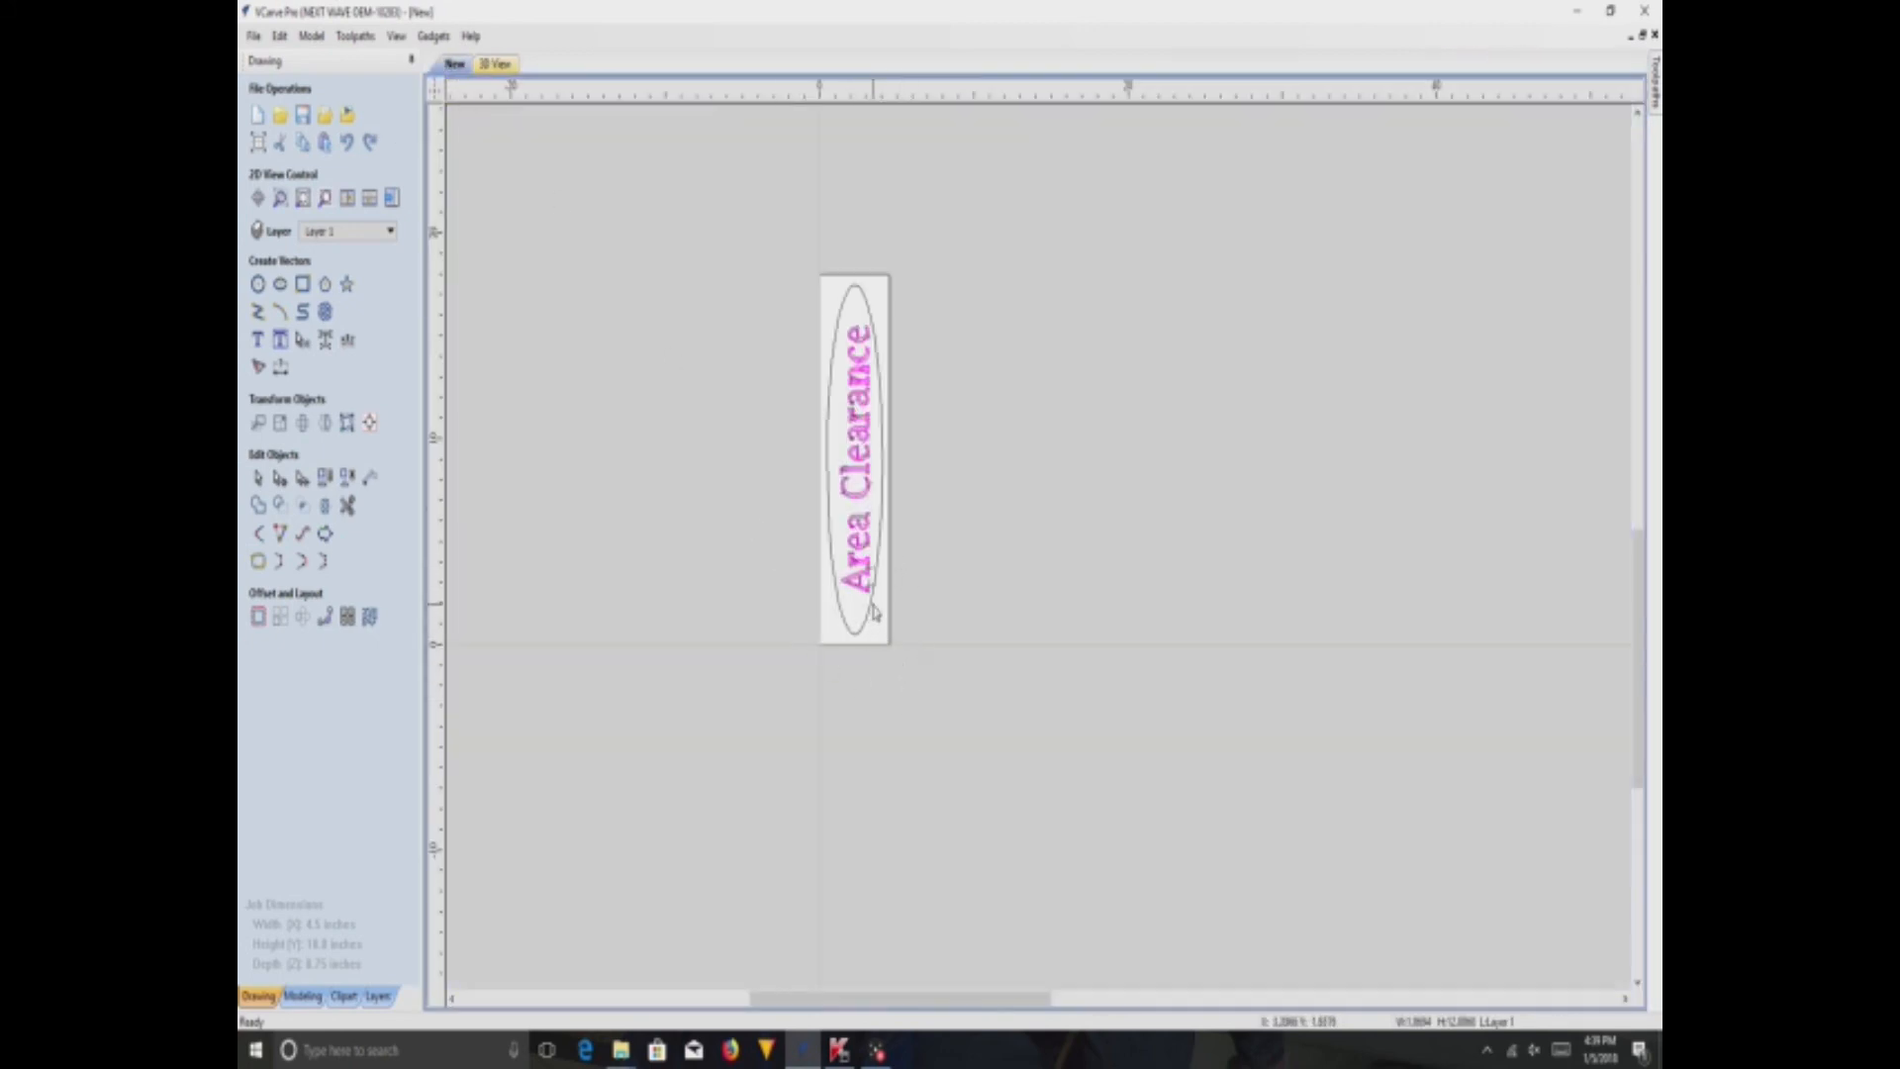
# - Select the ellipse along with the text in the 2D drawing, and delete the V-Carve 2 toolpath
pyautogui.click(882, 552)
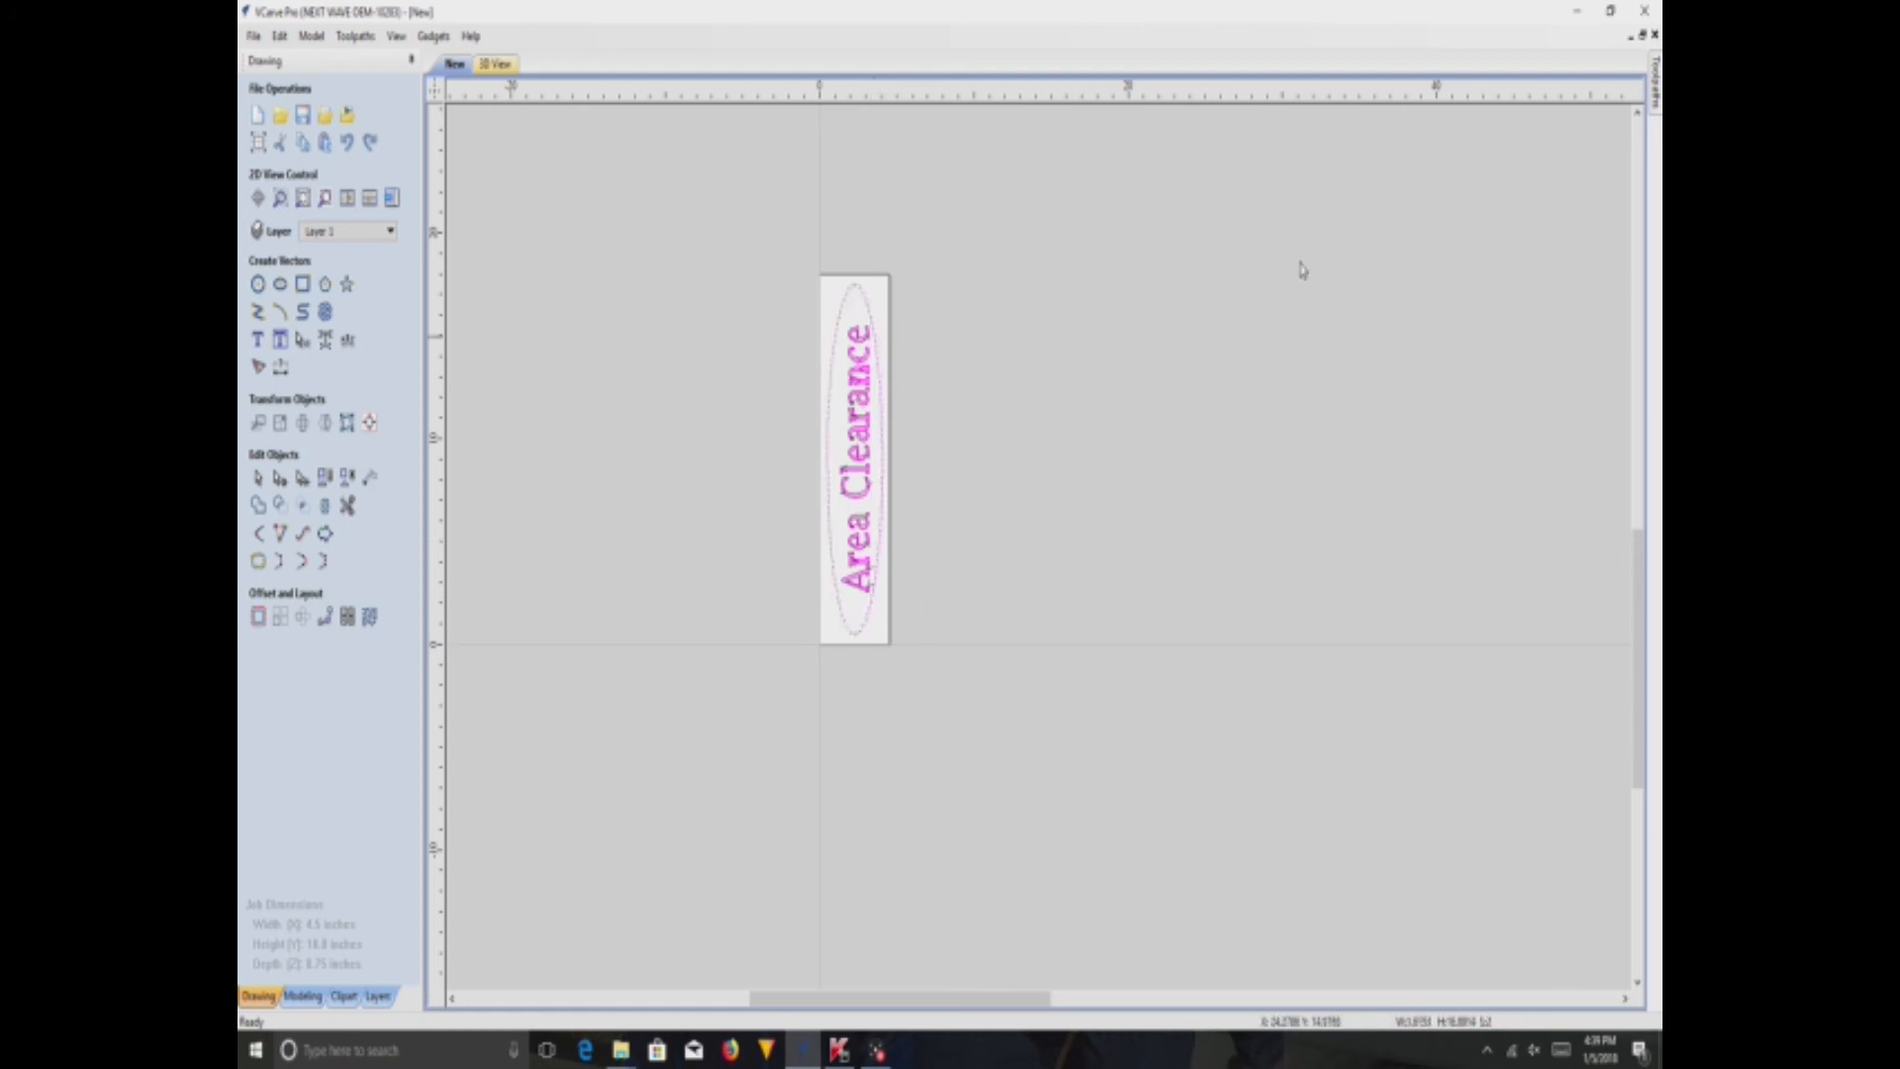
pyautogui.click(1654, 77)
pyautogui.rightClick(1507, 447)
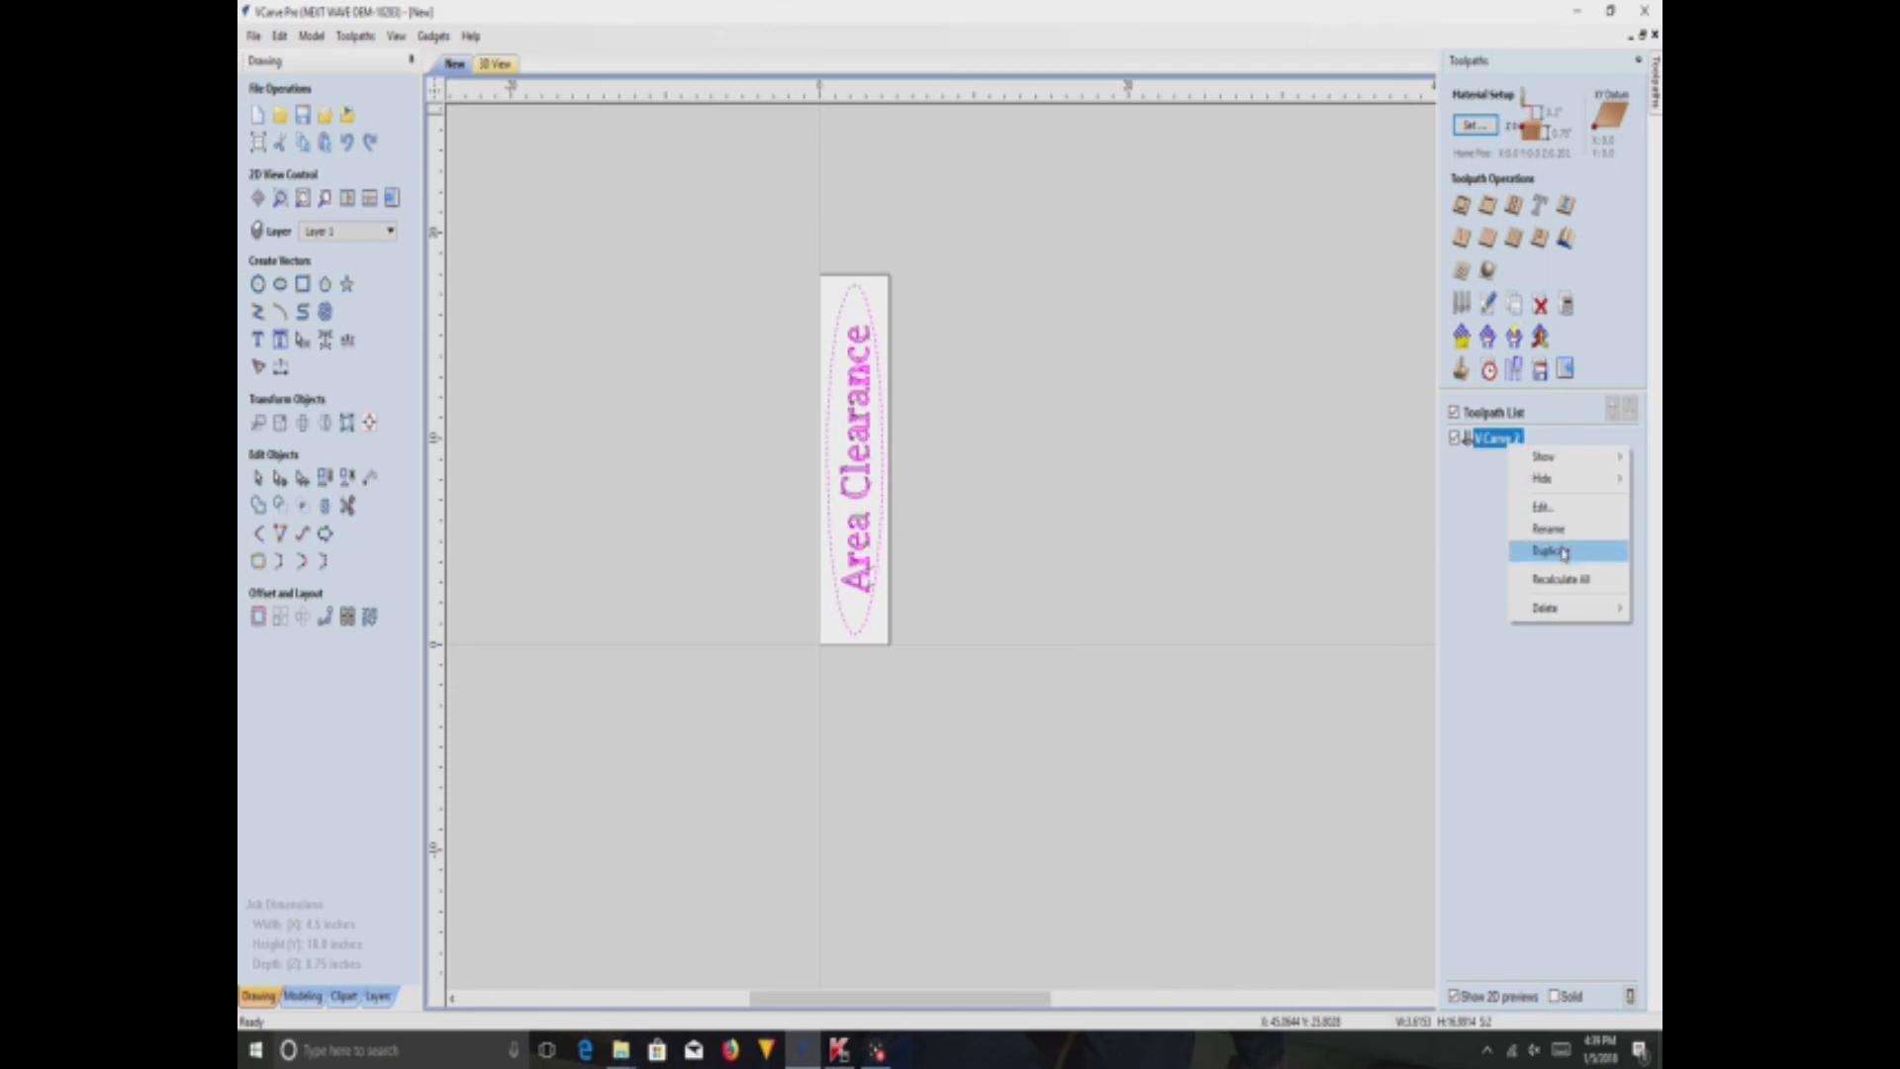
pyautogui.moveTo(1549, 607)
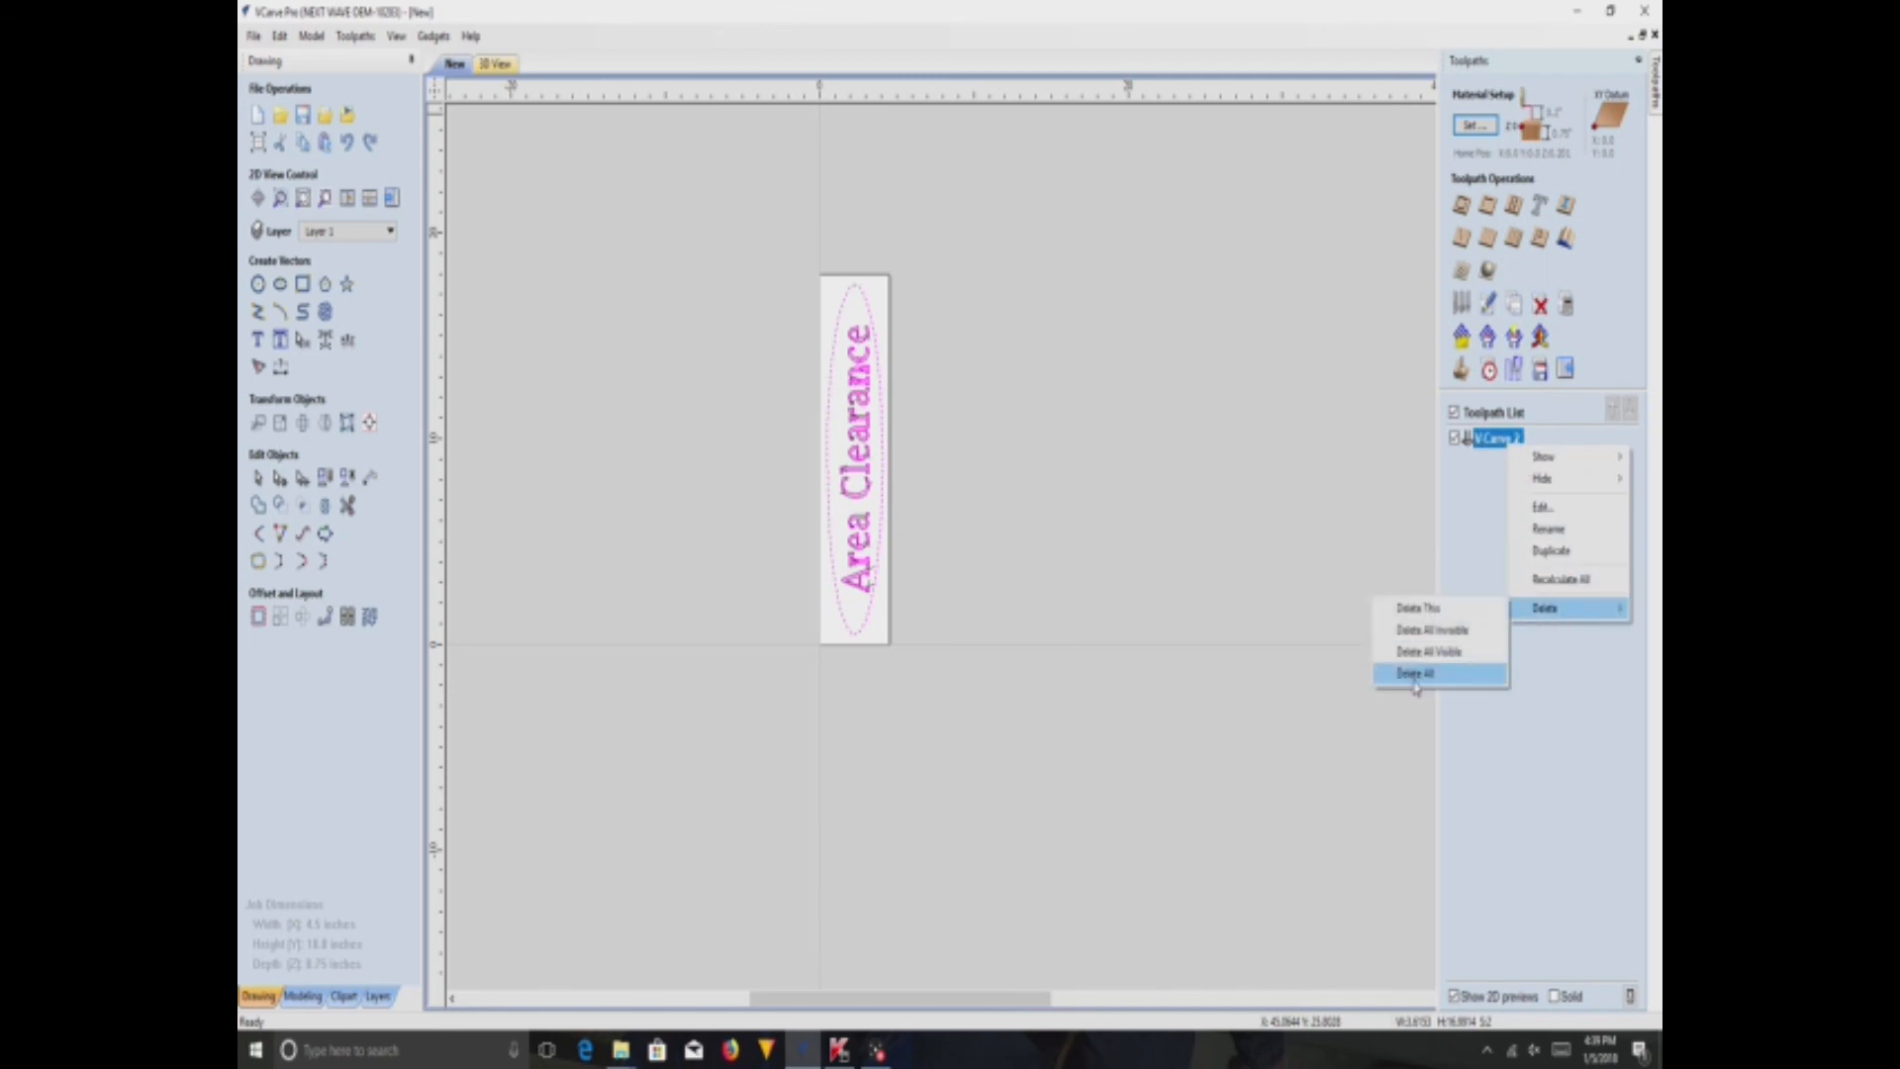
pyautogui.click(1420, 608)
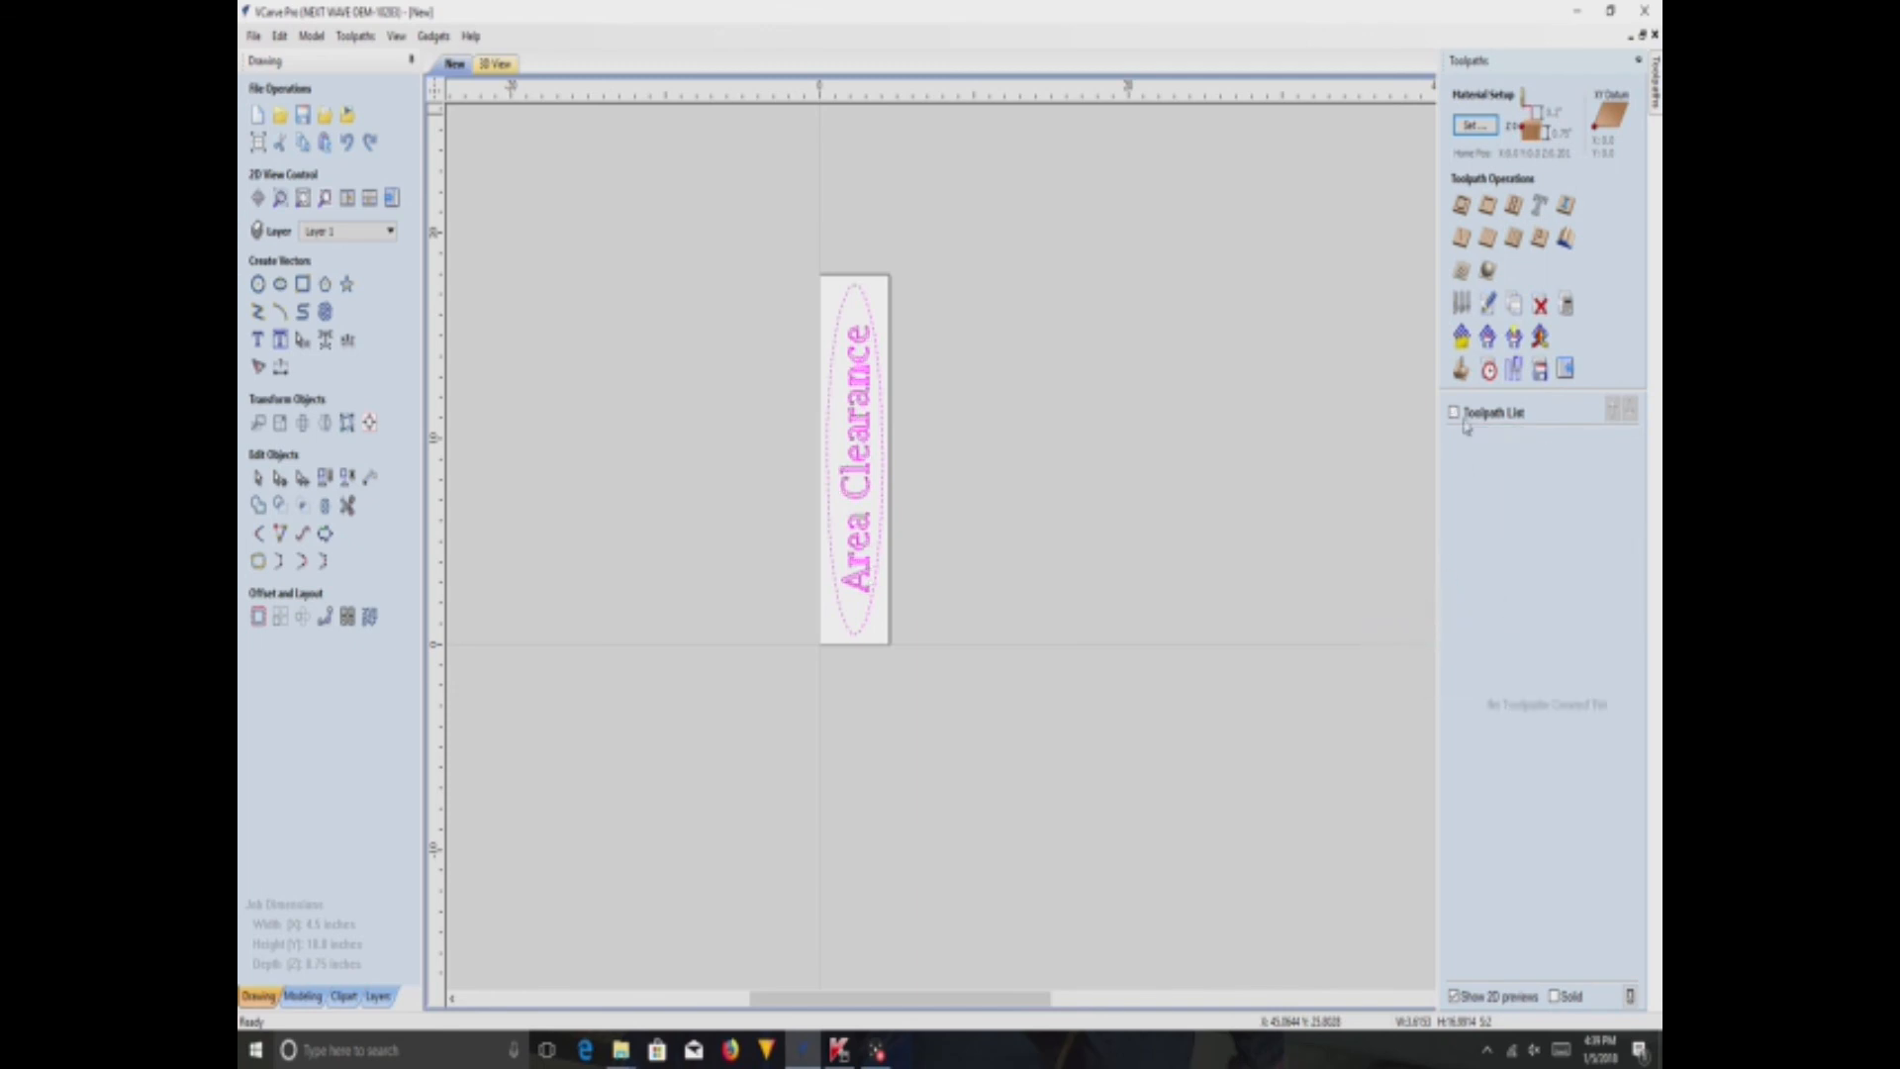
# - Calculate a V-Carve toolpath for the ellipse and text with the 0.125 inch clearance end mill, and preview it on fresh material
pyautogui.click(1461, 239)
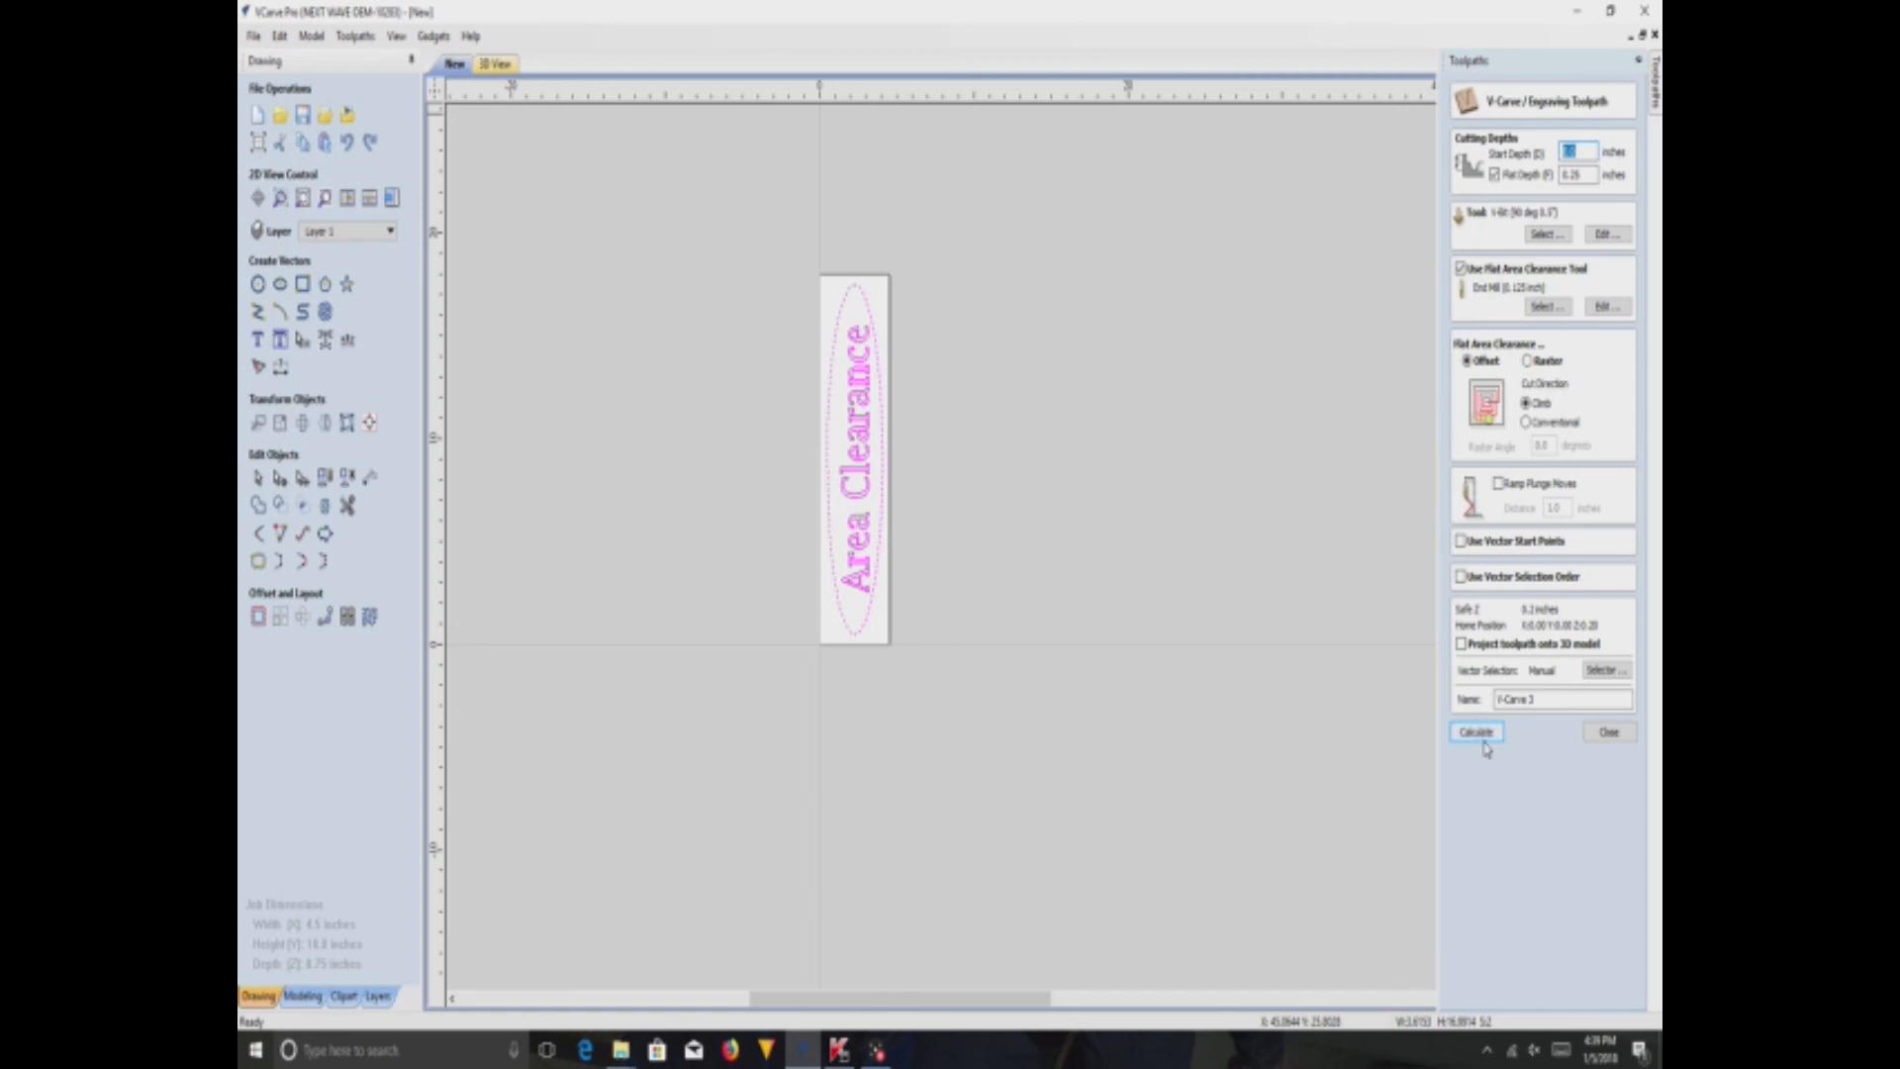
pyautogui.click(1481, 737)
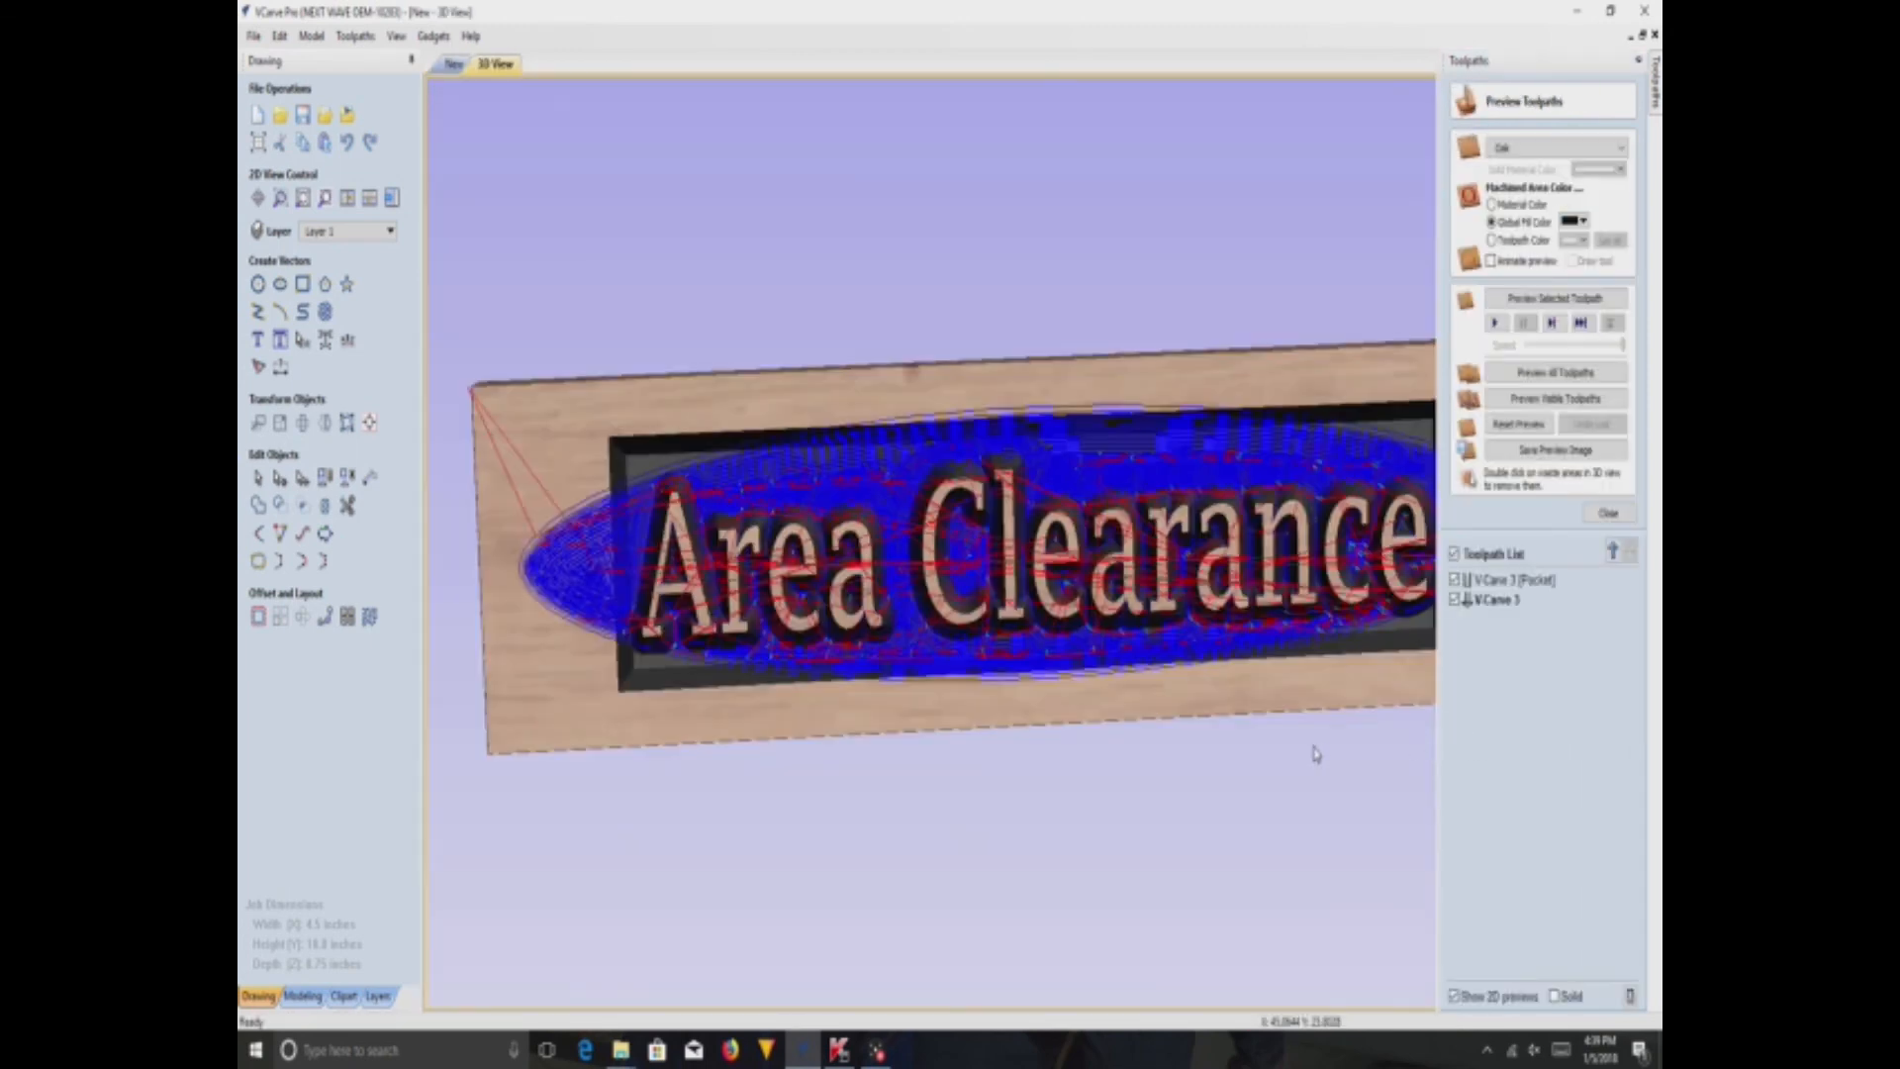
pyautogui.click(1520, 430)
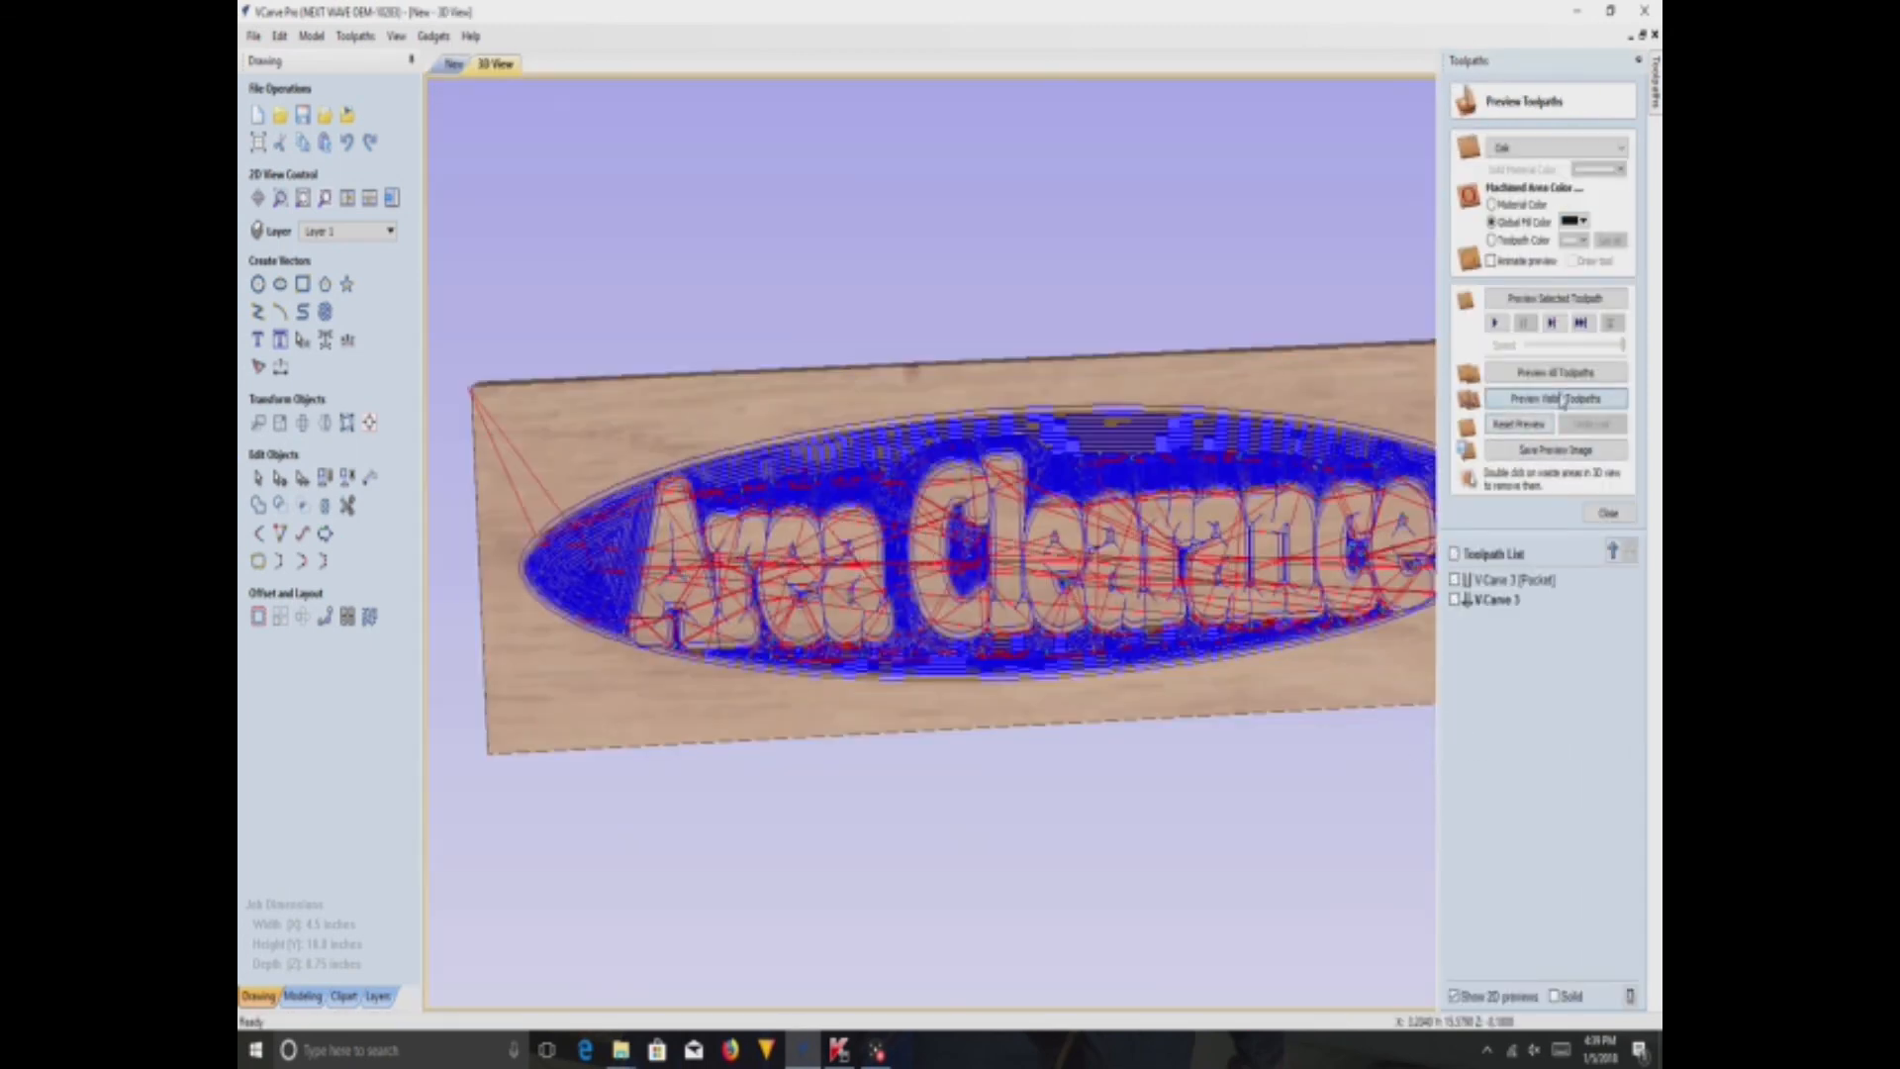
pyautogui.click(1559, 399)
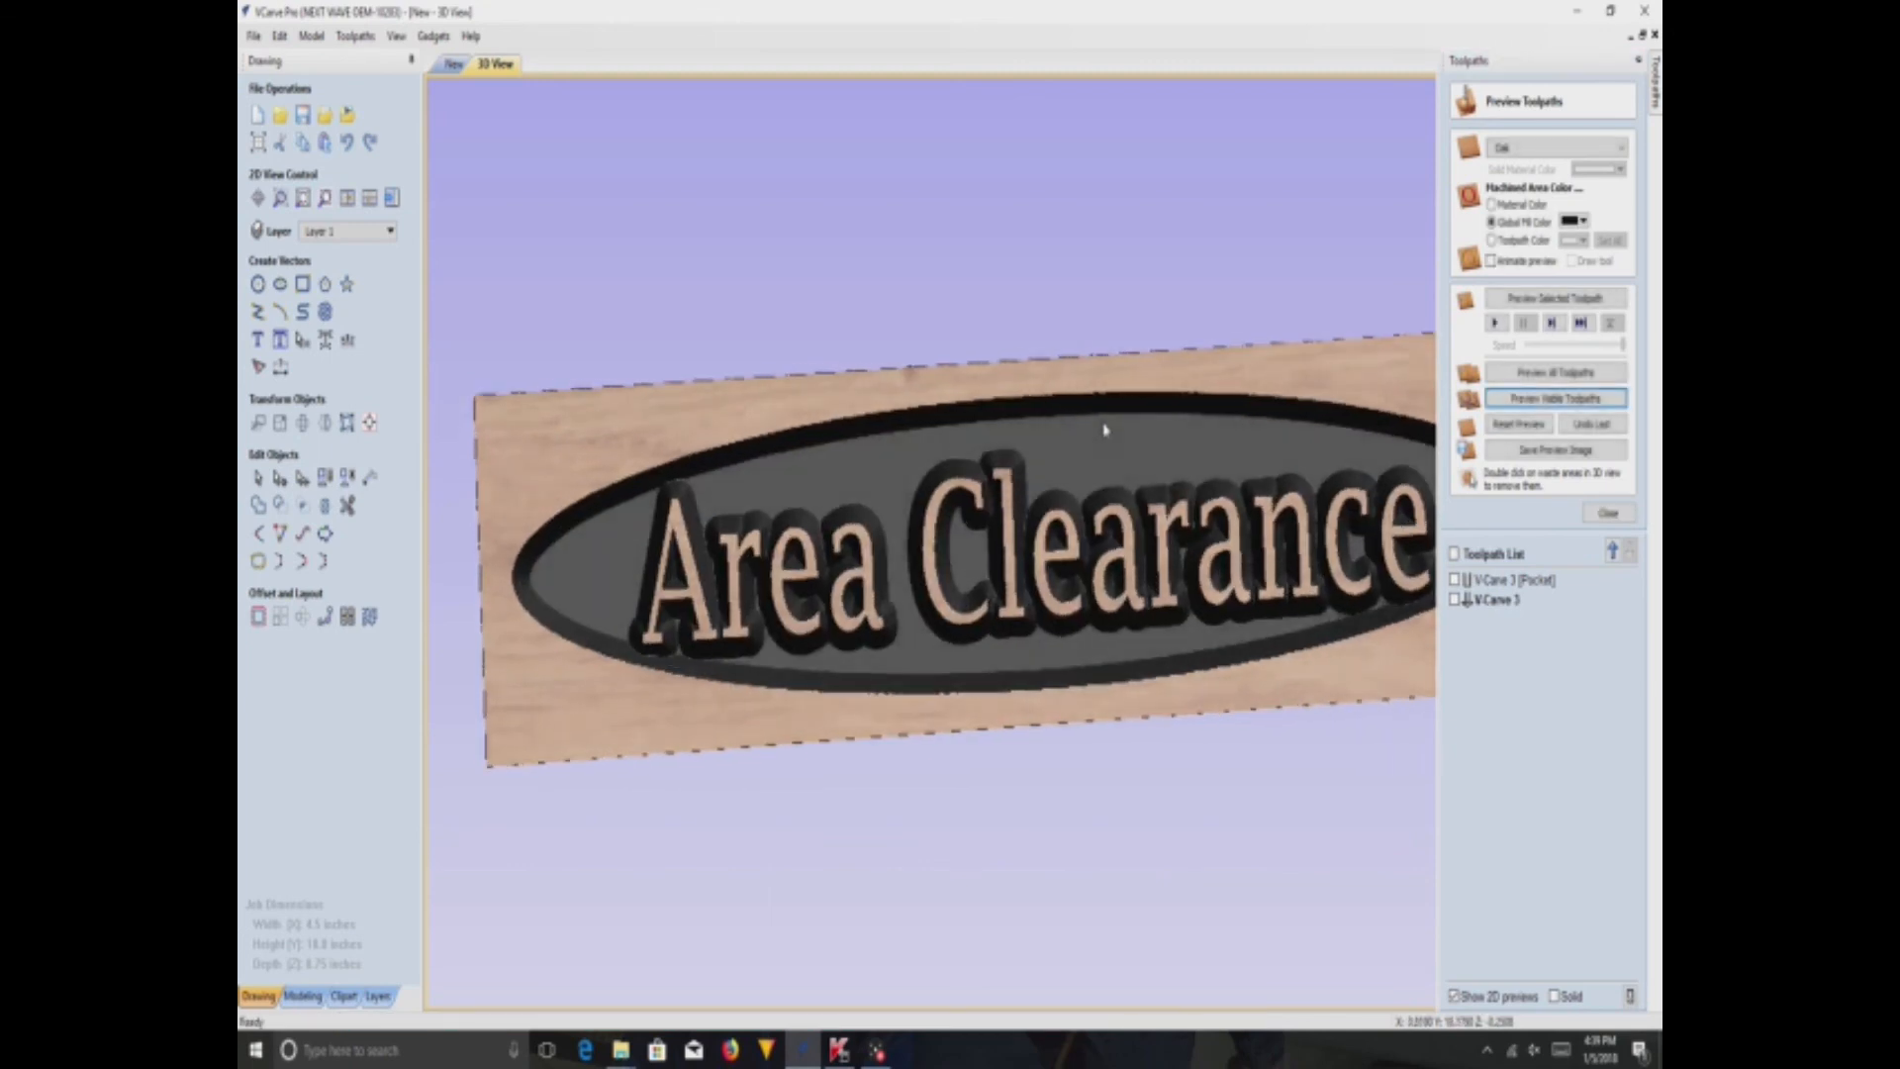
# - Select the ellipse and text together in the 2D drawing, and examine the finished oval sign straight on in 3D
pyautogui.click(453, 63)
pyautogui.click(818, 309)
pyautogui.click(836, 346)
pyautogui.keyDown('shift'); pyautogui.click(873, 448); pyautogui.keyUp('shift')
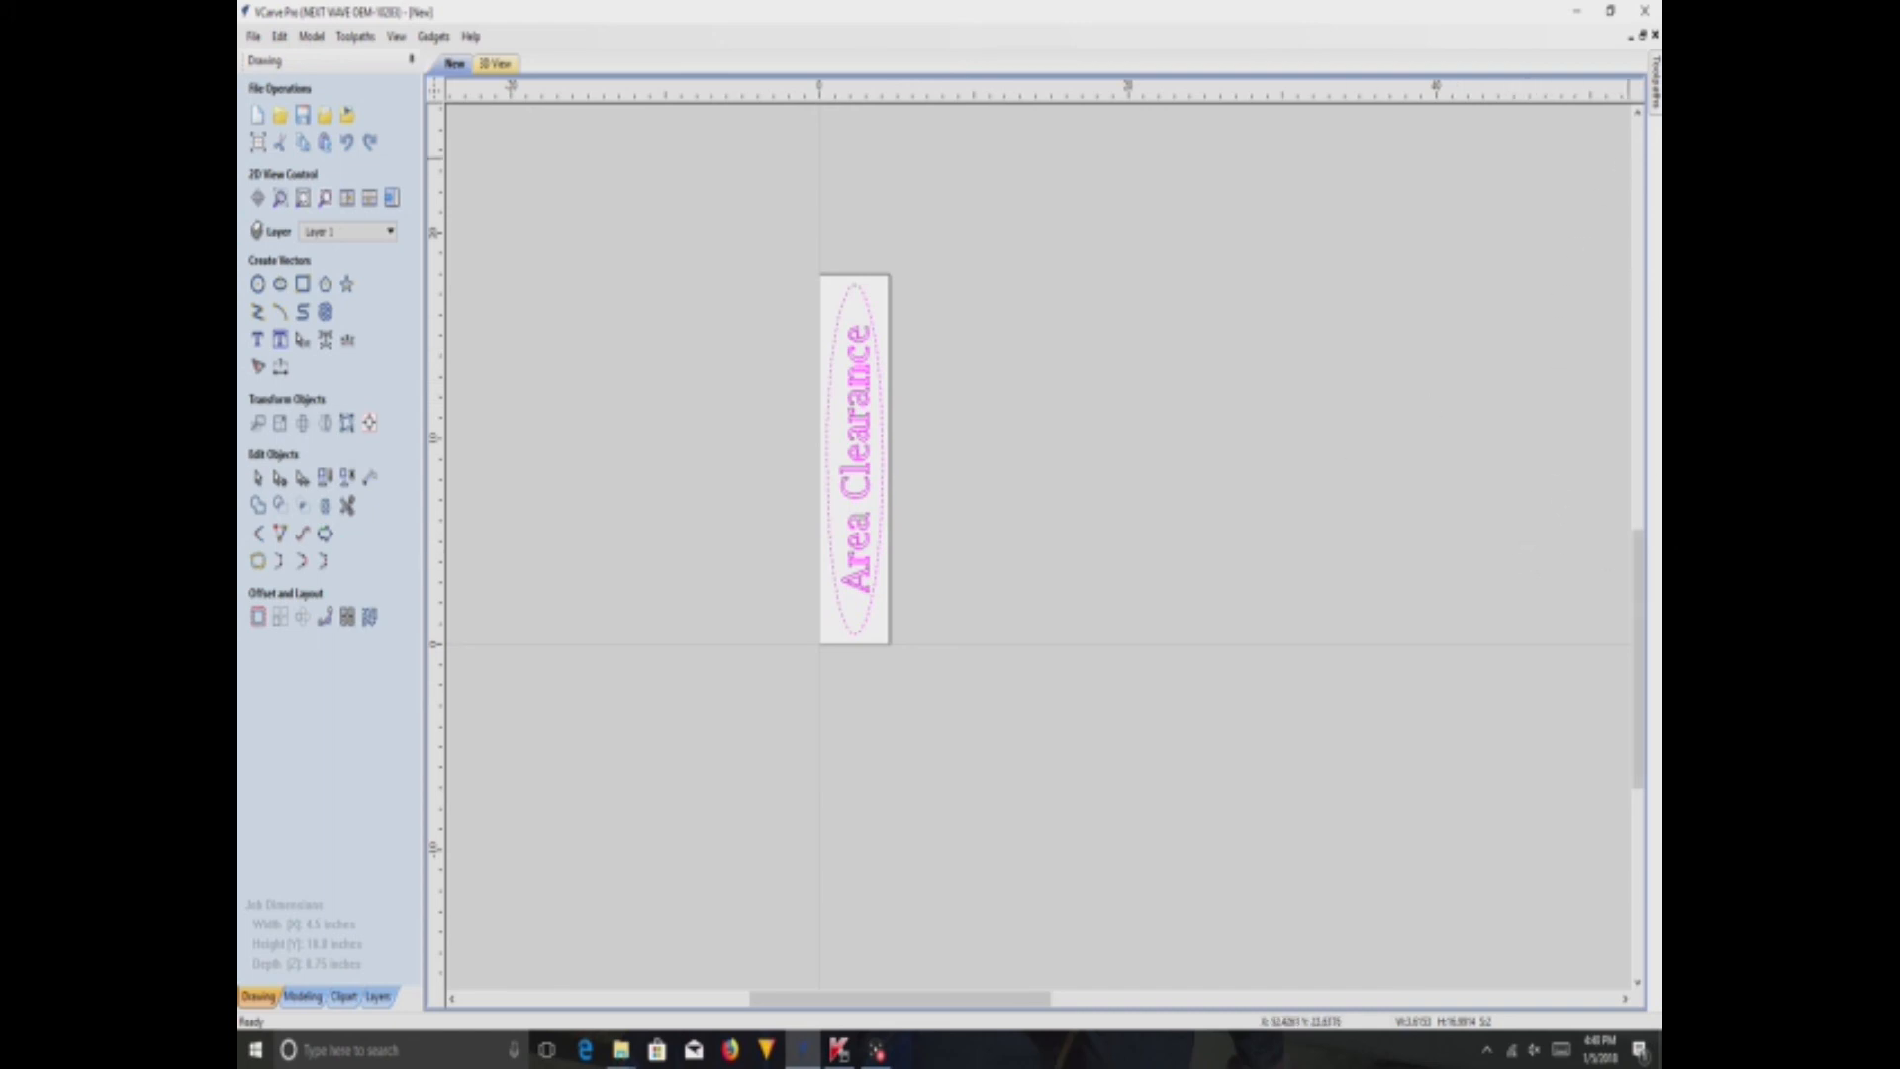
pyautogui.moveTo(1656, 85)
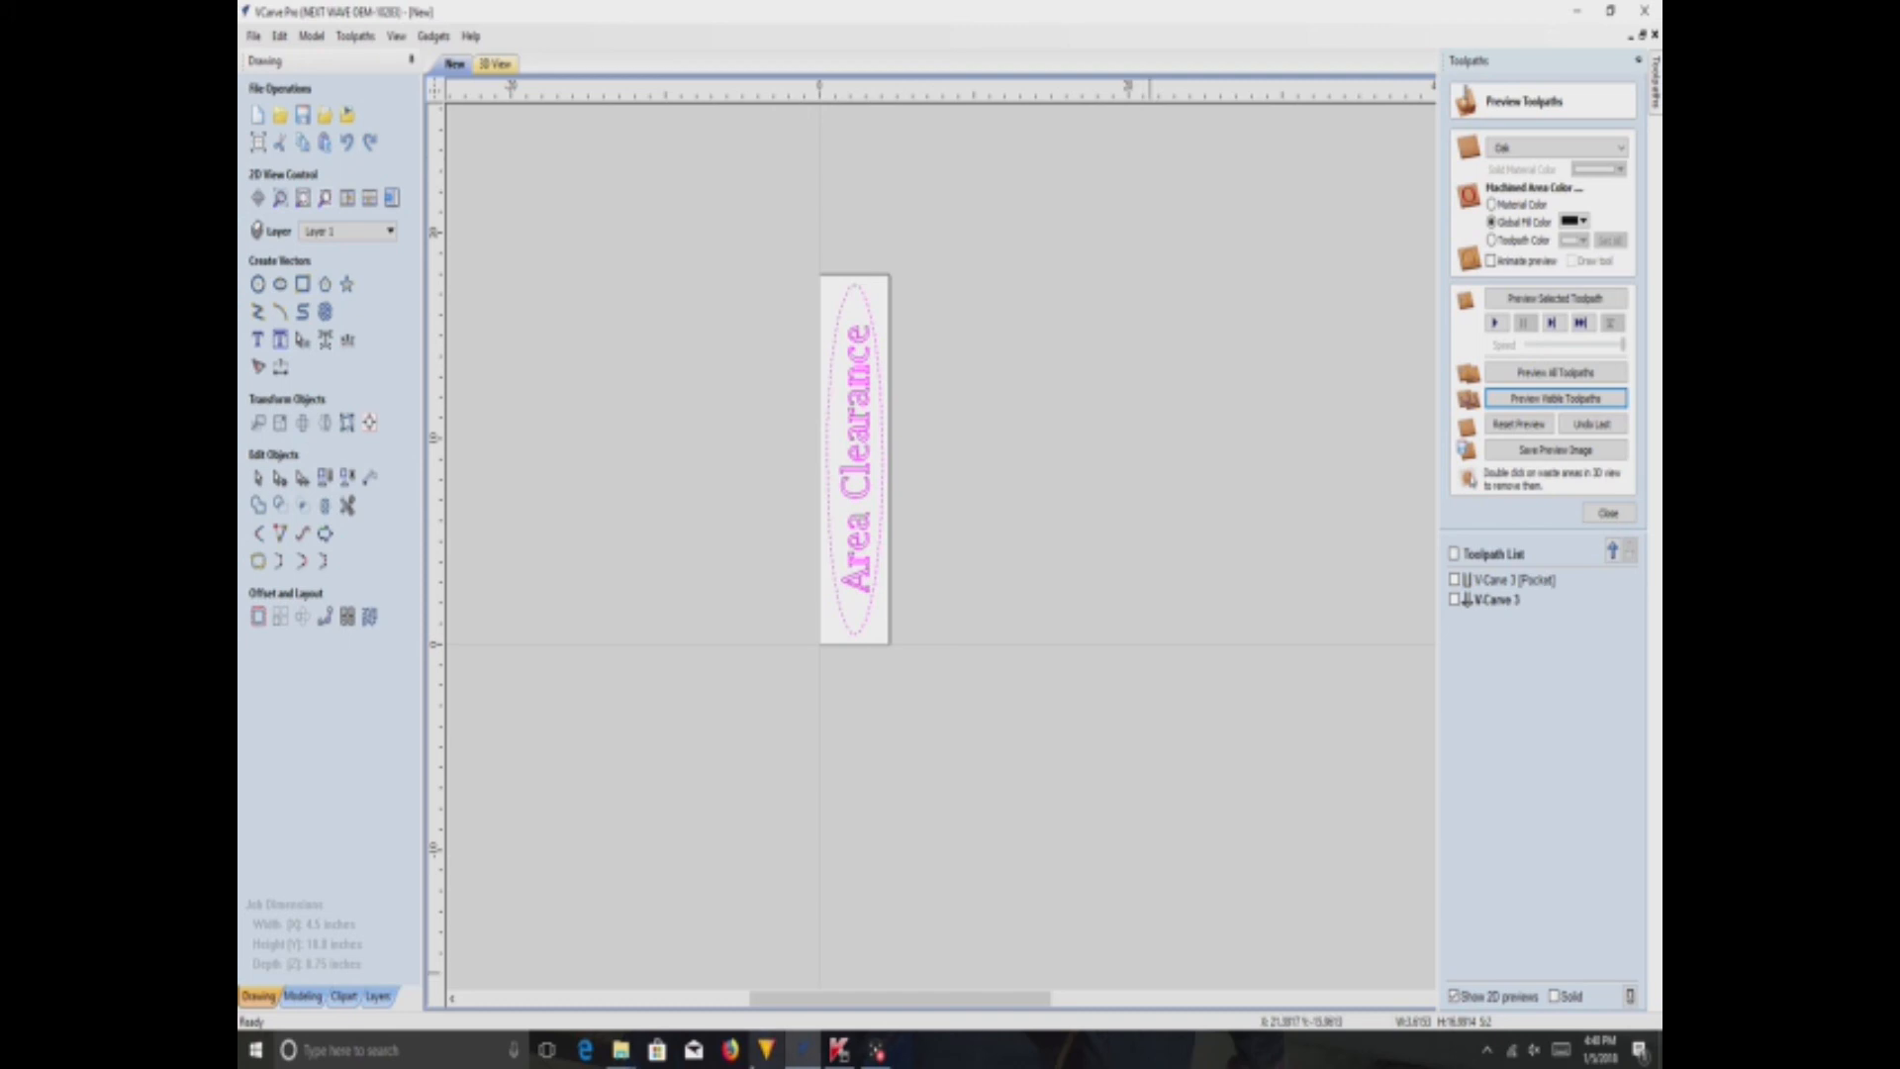
pyautogui.click(507, 66)
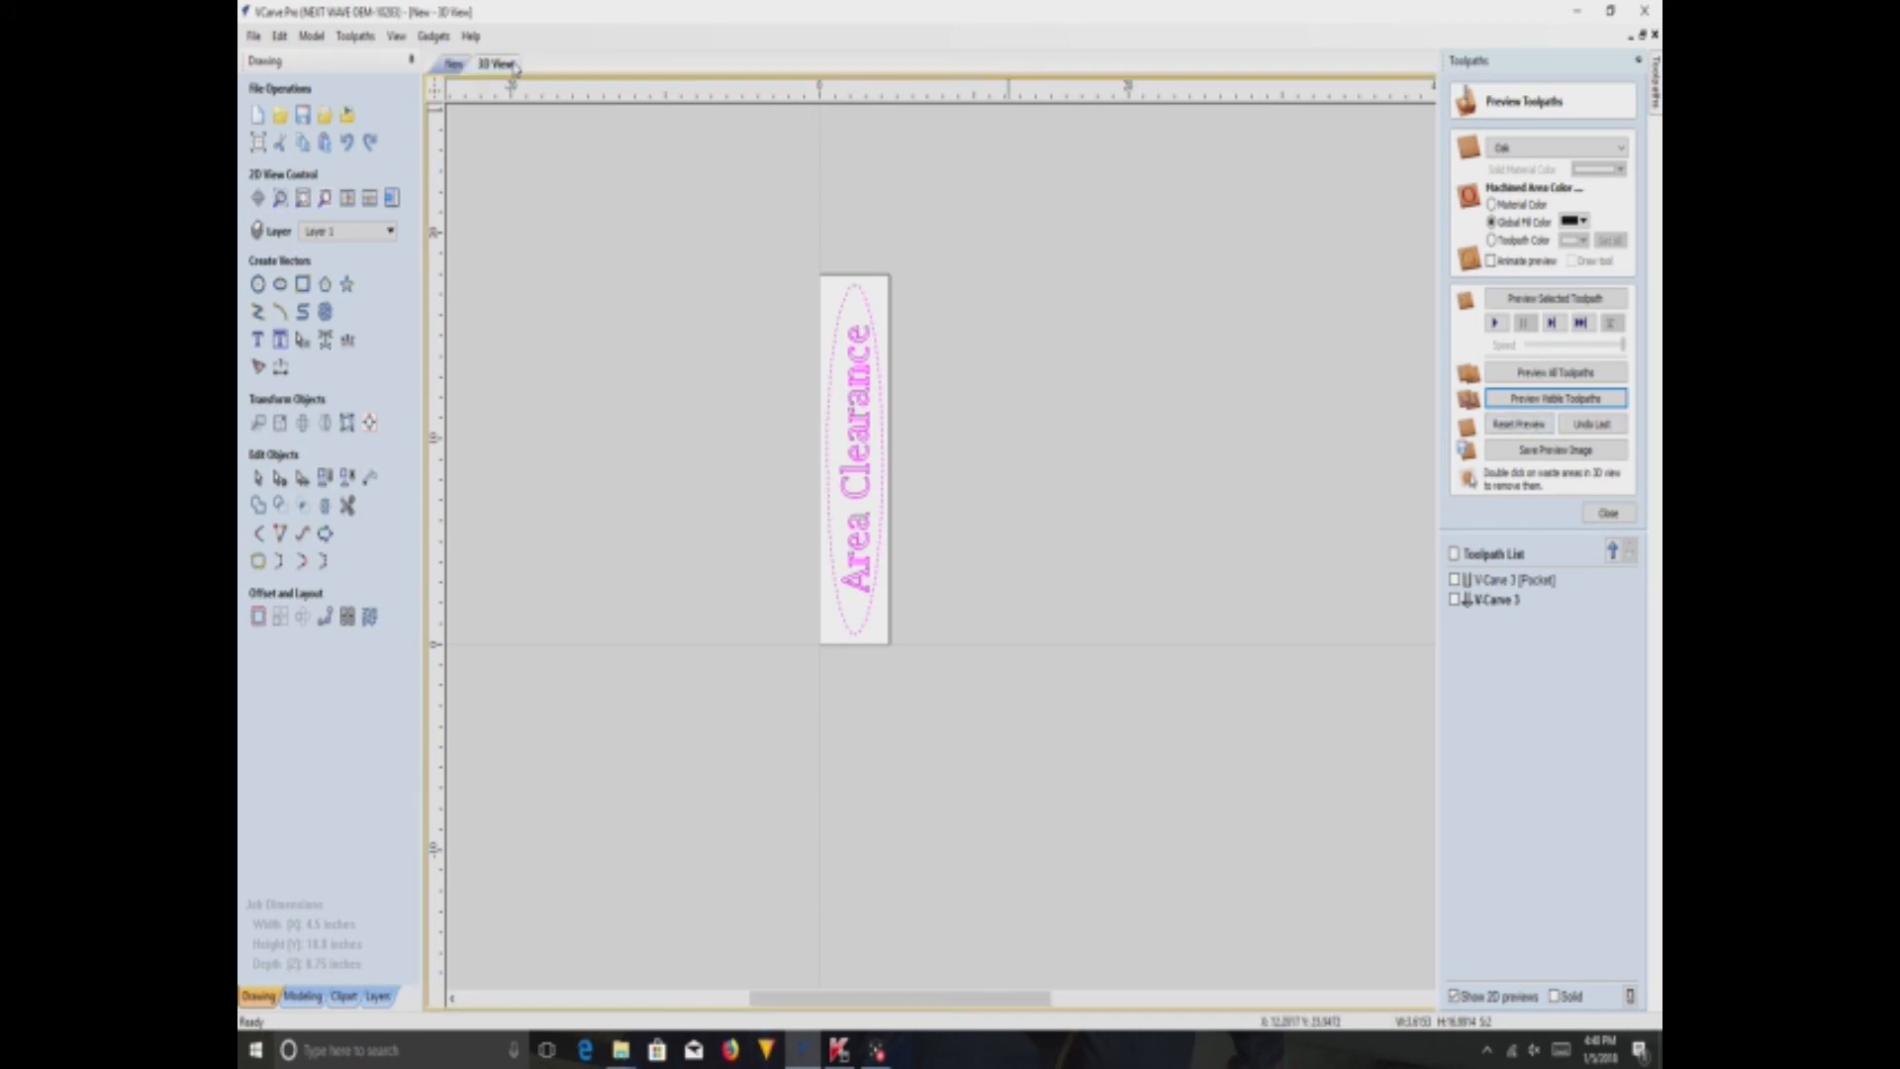
pyautogui.moveTo(1496, 598); pyautogui.dragTo(1492, 638)
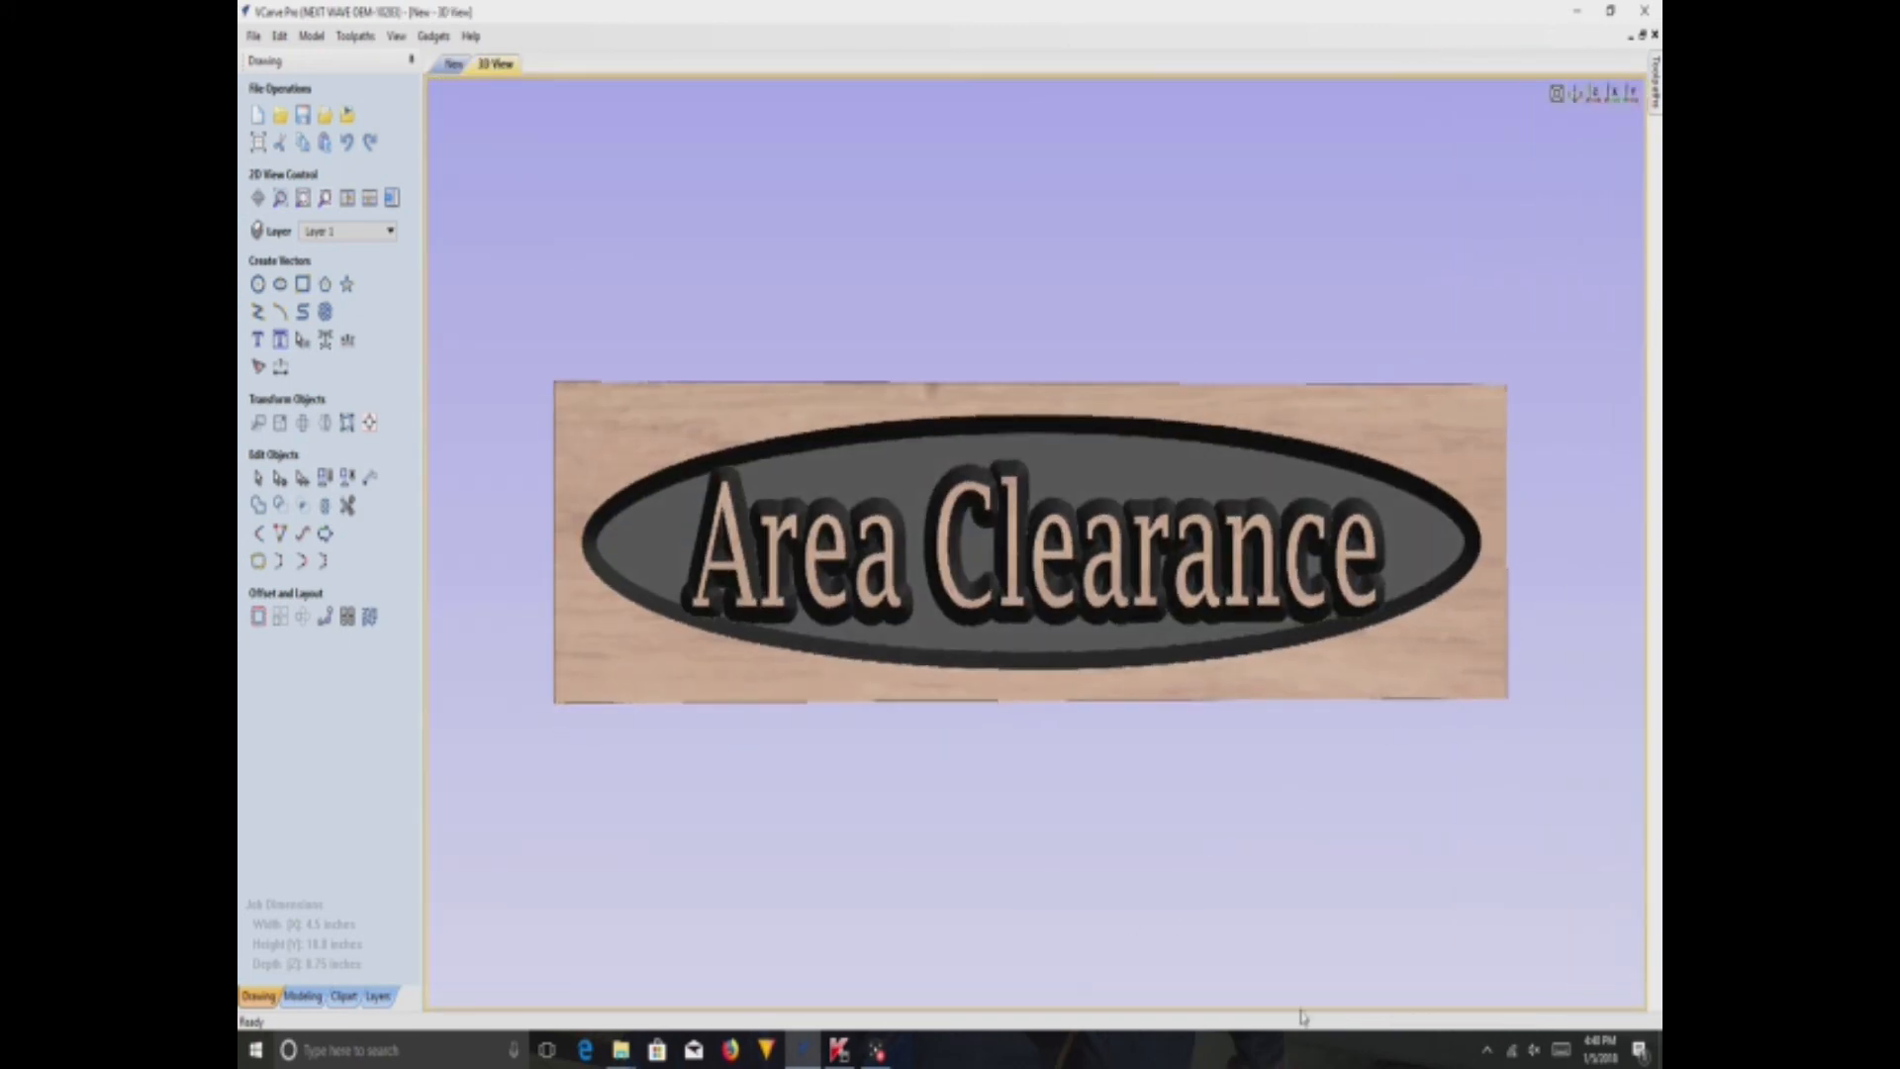